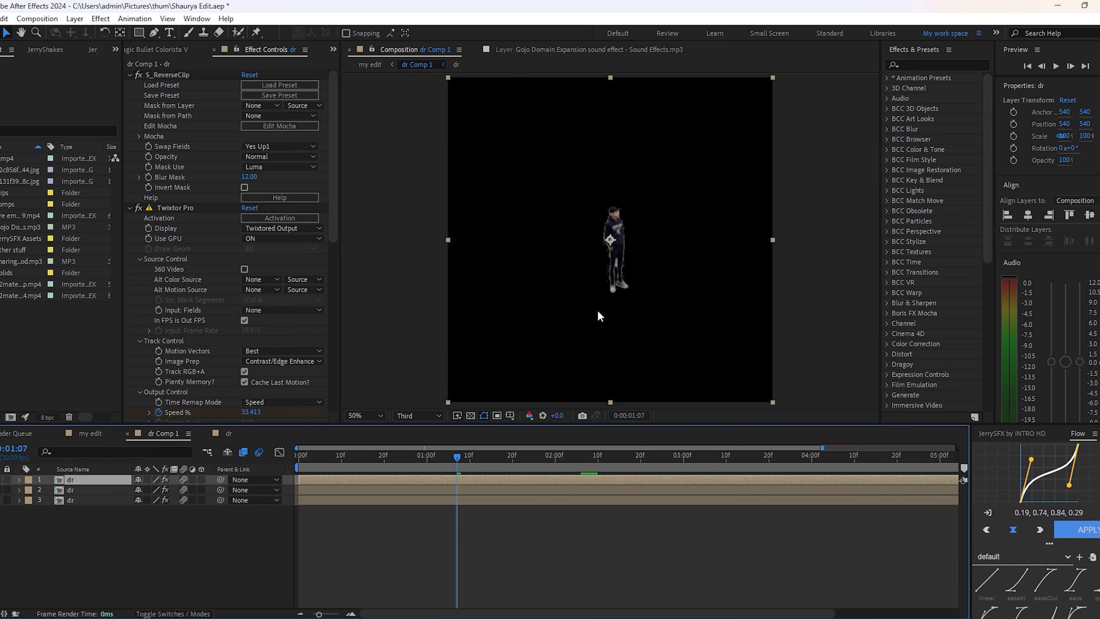
Examine the Turbulent Displace effect on the second dr layer, reveal its keyframed properties and select the Evolution keyframes.
{"action": "left_click", "coordinate": [366, 490]}
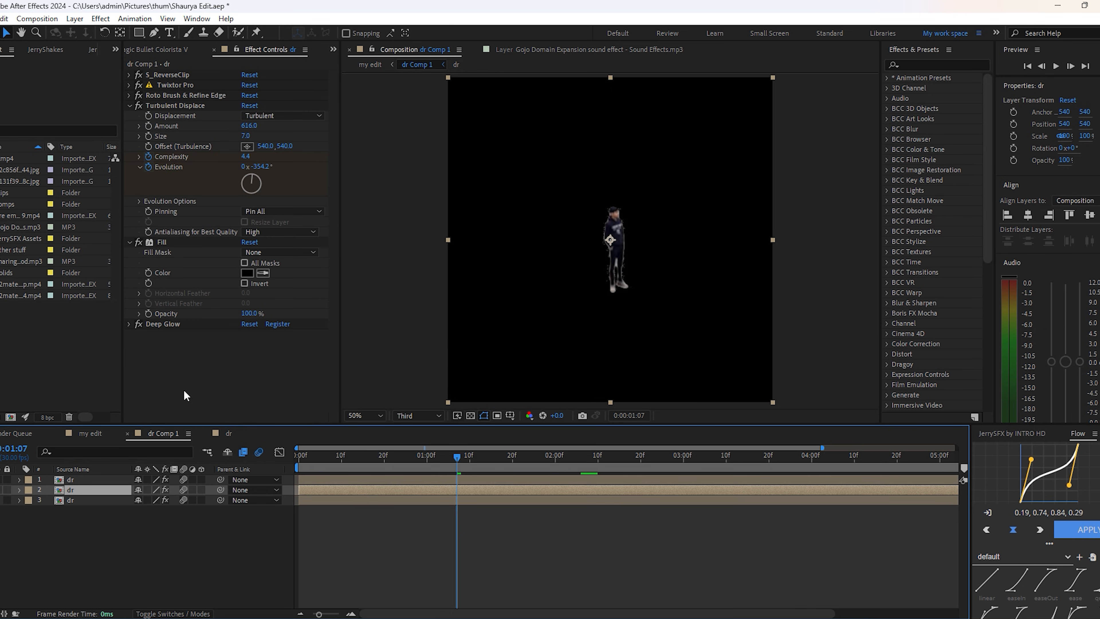
{"action": "left_click", "coordinate": [181, 102]}
{"action": "key", "text": "e"}
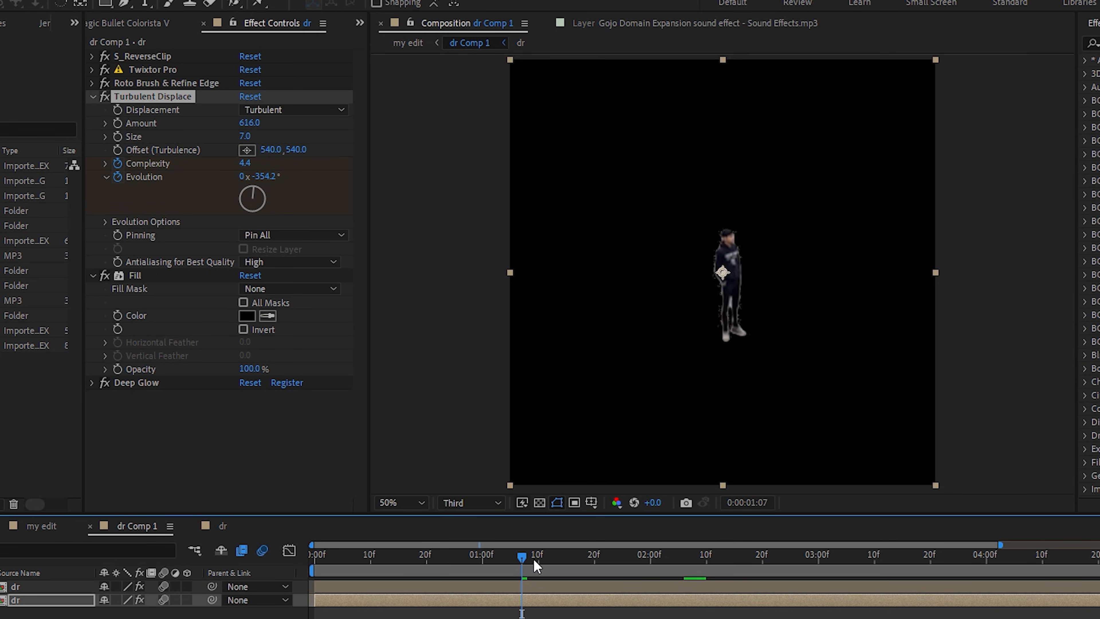
{"action": "left_click_drag", "start_coordinate": [522, 555], "coordinate": [314, 556]}
{"action": "left_click_drag", "start_coordinate": [385, 556], "coordinate": [320, 559]}
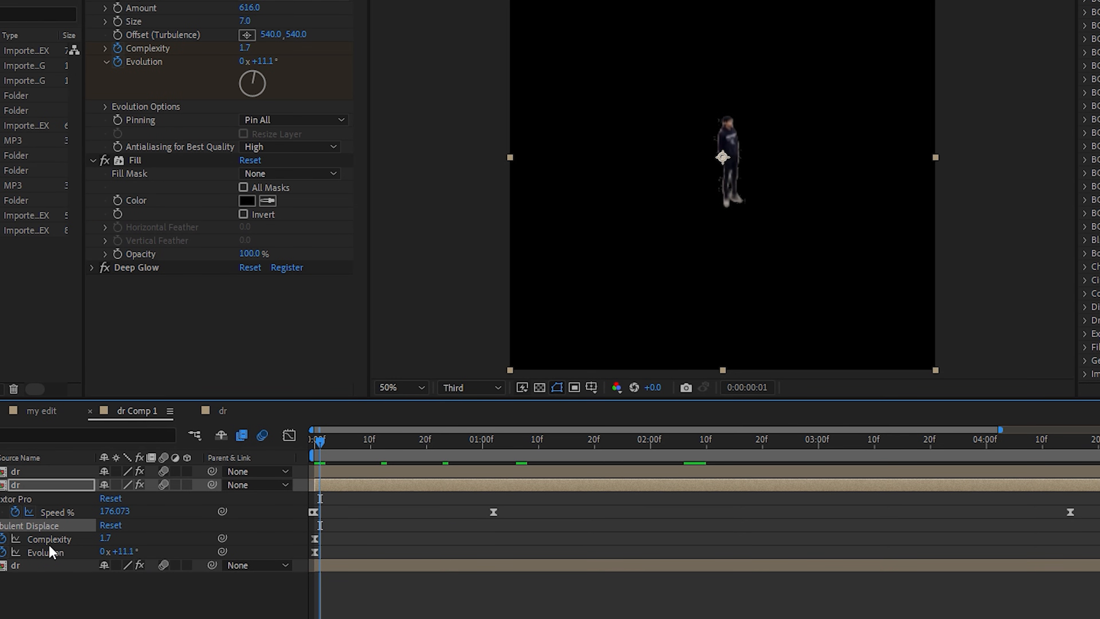
{"action": "left_click", "coordinate": [48, 552]}
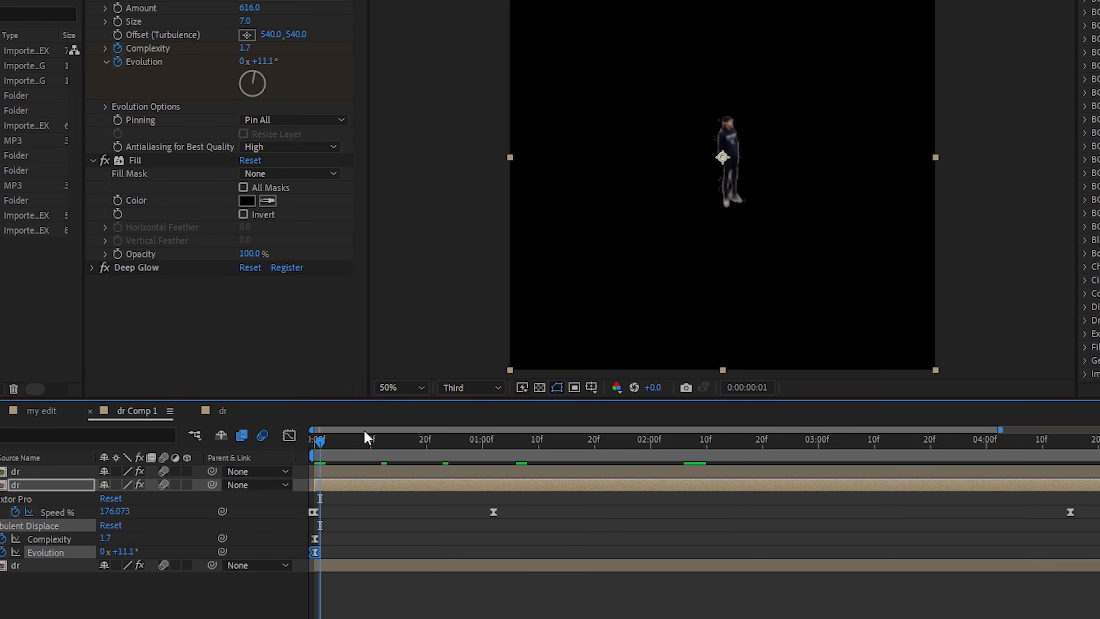
Scrub through dr Comp 1 from its first frame to examine the Turbulent Displace Evolution and Complexity animation.
{"action": "left_click", "coordinate": [316, 453]}
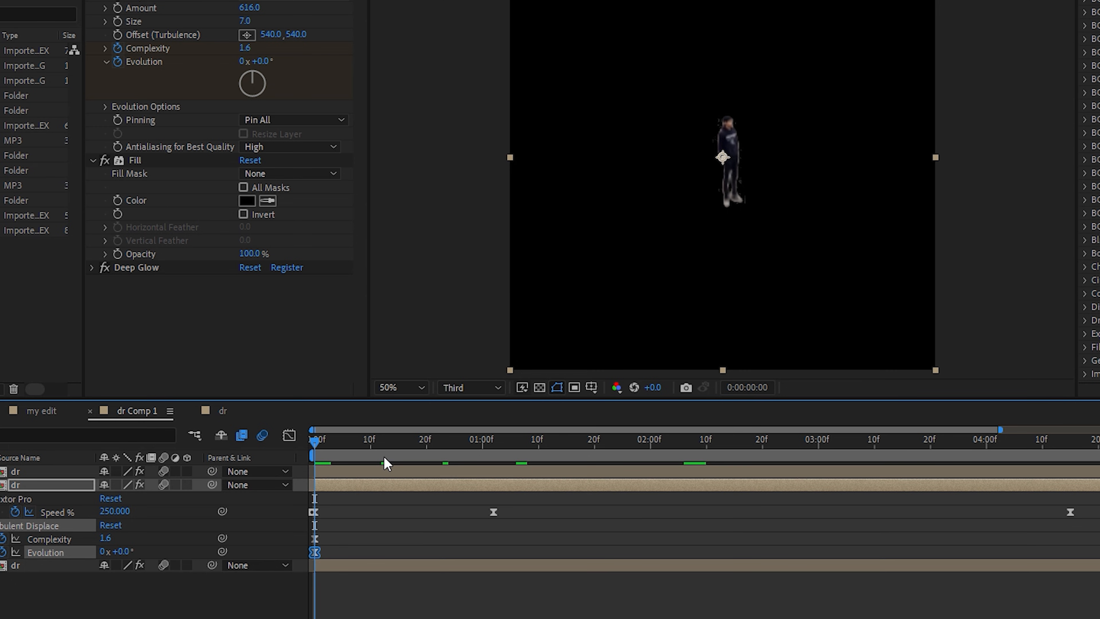
{"action": "left_click_drag", "start_coordinate": [383, 451], "coordinate": [1099, 450]}
{"action": "left_click", "coordinate": [484, 446]}
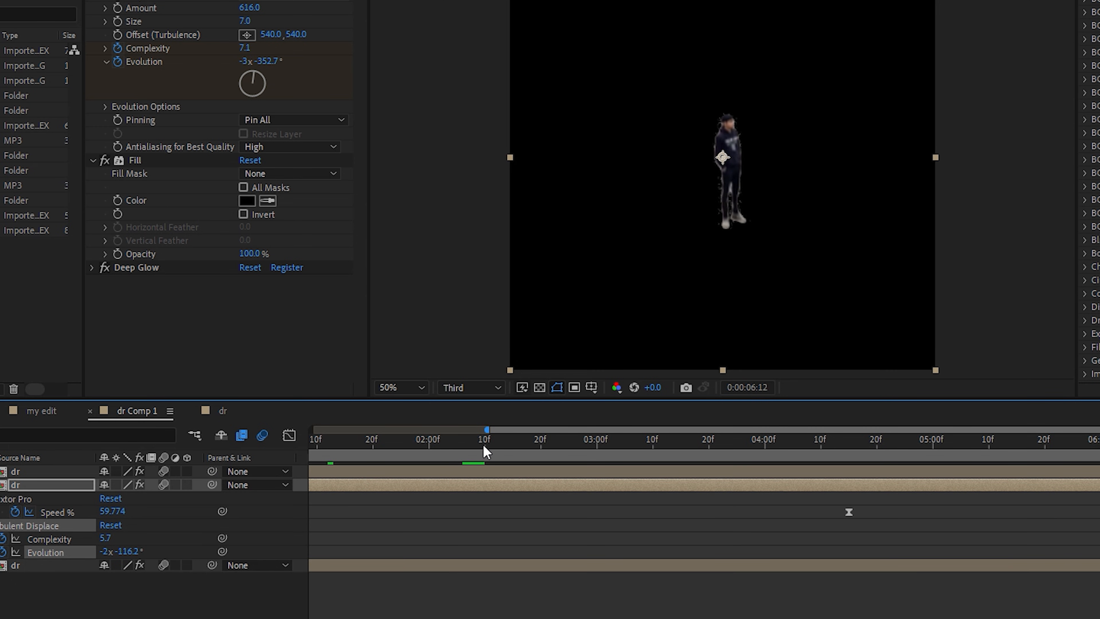
{"action": "left_click_drag", "start_coordinate": [484, 446], "coordinate": [183, 520]}
{"action": "left_click", "coordinate": [549, 596]}
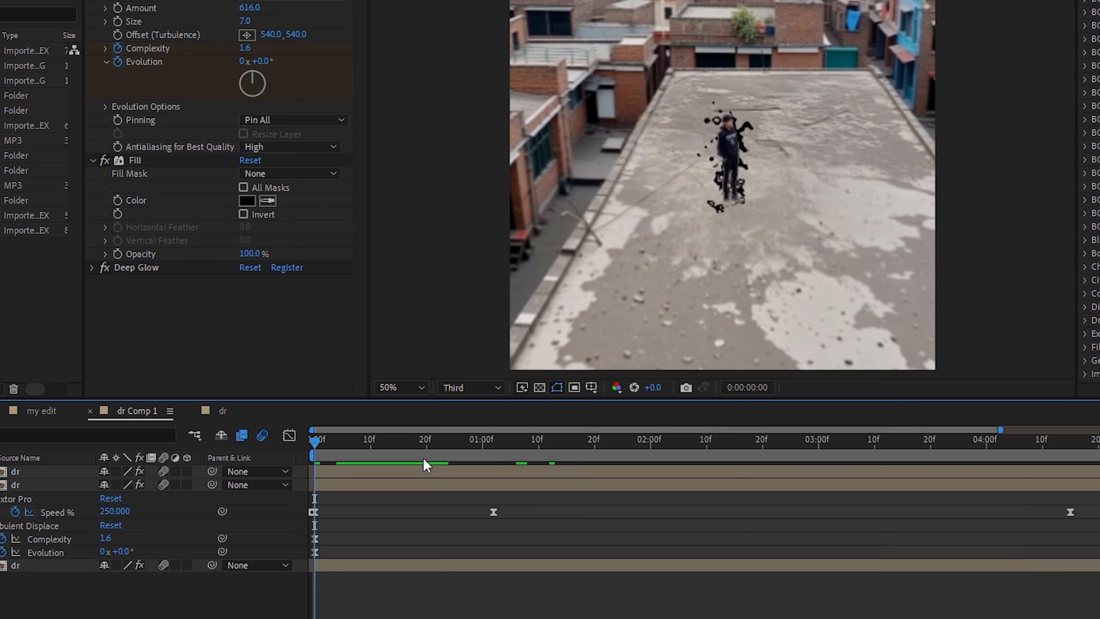
{"action": "left_click_drag", "start_coordinate": [396, 442], "coordinate": [480, 553]}
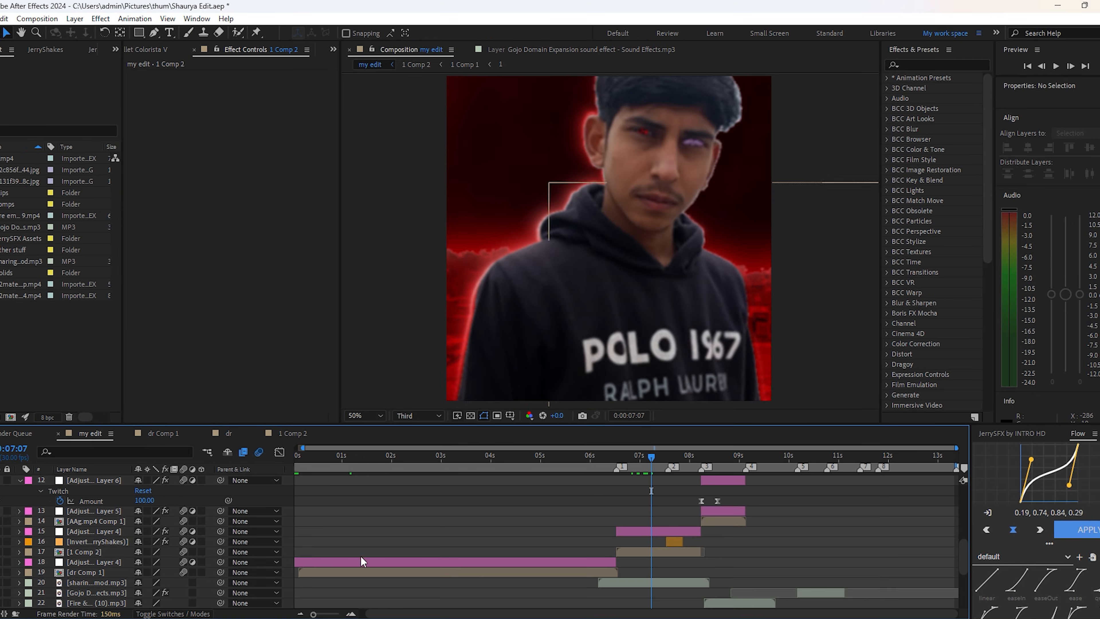
Open the nested compositions 1 Comp 2, 1 Comp 1 and 1 from my edit, down to the source clip.
{"action": "double_click", "coordinate": [641, 550]}
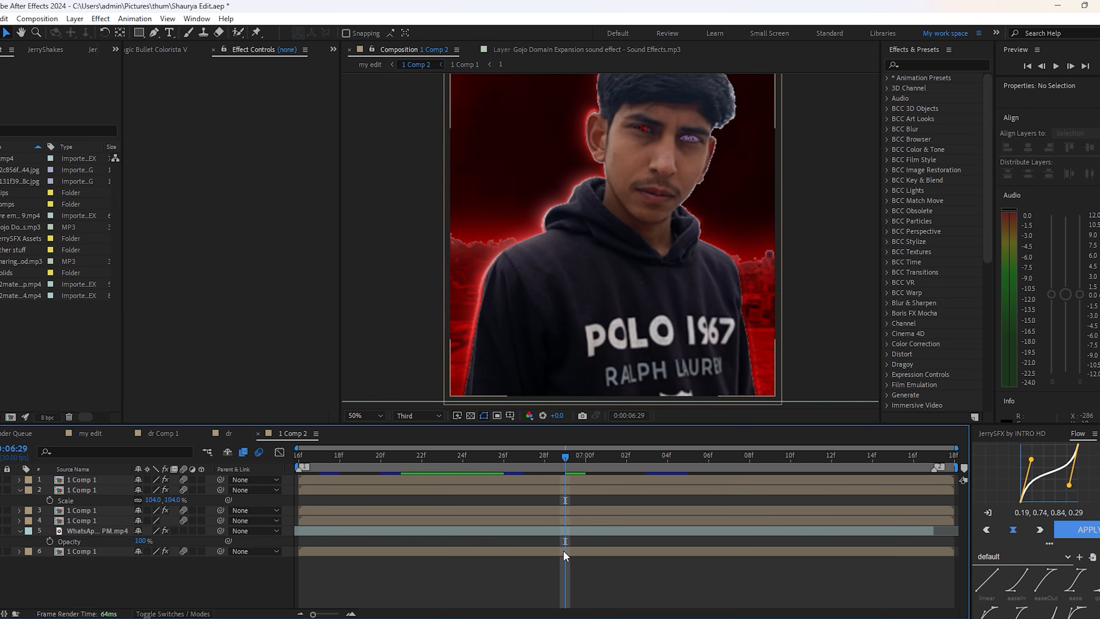
{"action": "double_click", "coordinate": [563, 551]}
{"action": "left_click_drag", "start_coordinate": [609, 469], "coordinate": [298, 516]}
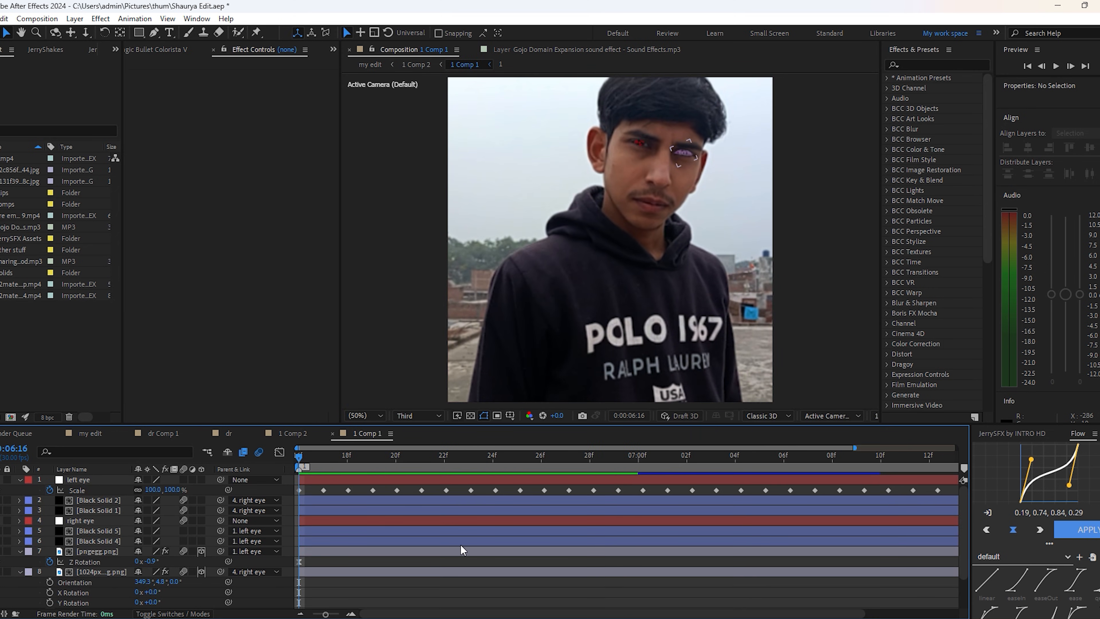
{"action": "scroll", "coordinate": [461, 547], "scroll_direction": "down", "scroll_amount": 3}
{"action": "double_click", "coordinate": [365, 601]}
{"action": "left_click_drag", "start_coordinate": [472, 459], "coordinate": [359, 599]}
Examine the eyes at 200% magnification and Full preview resolution, restoring Third resolution and Fit magnification at the end.
{"action": "left_click", "coordinate": [433, 416]}
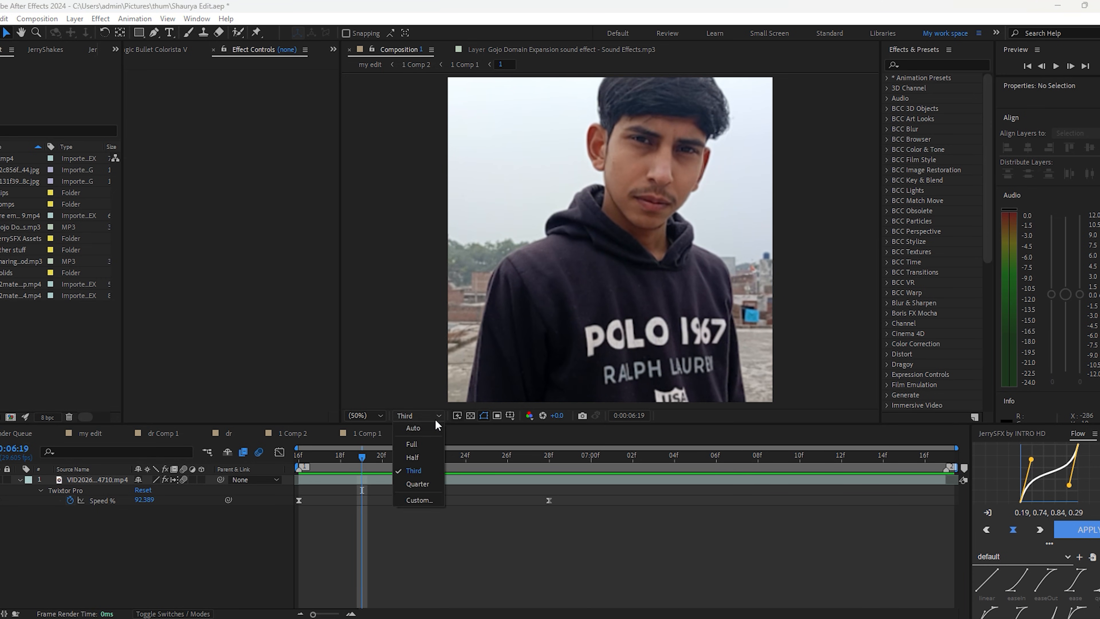
{"action": "left_click", "coordinate": [426, 441]}
{"action": "scroll", "coordinate": [679, 155], "scroll_direction": "up", "scroll_amount": 4}
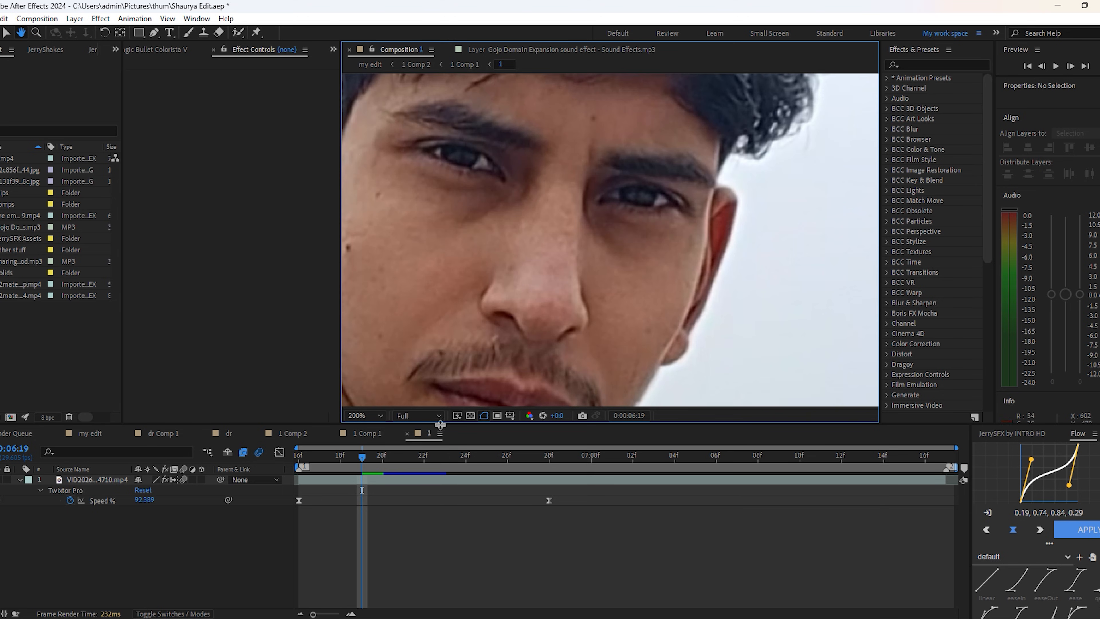
{"action": "left_click", "coordinate": [414, 415]}
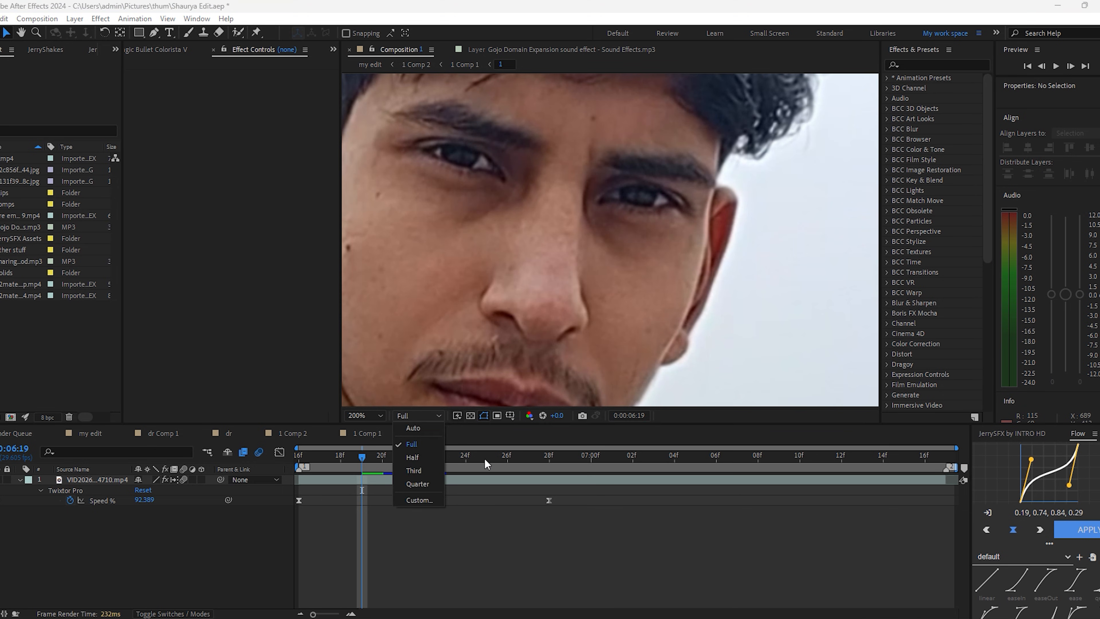
{"action": "left_click", "coordinate": [424, 470]}
{"action": "scroll", "coordinate": [381, 403], "scroll_direction": "down", "scroll_amount": 4}
{"action": "left_click", "coordinate": [362, 413]}
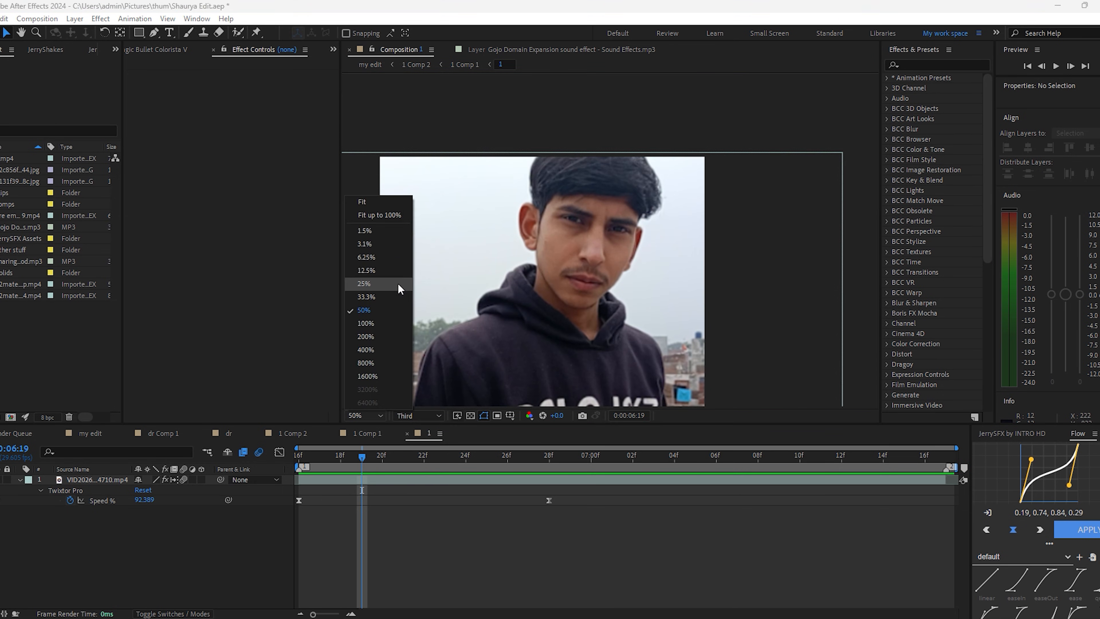
{"action": "left_click", "coordinate": [393, 202]}
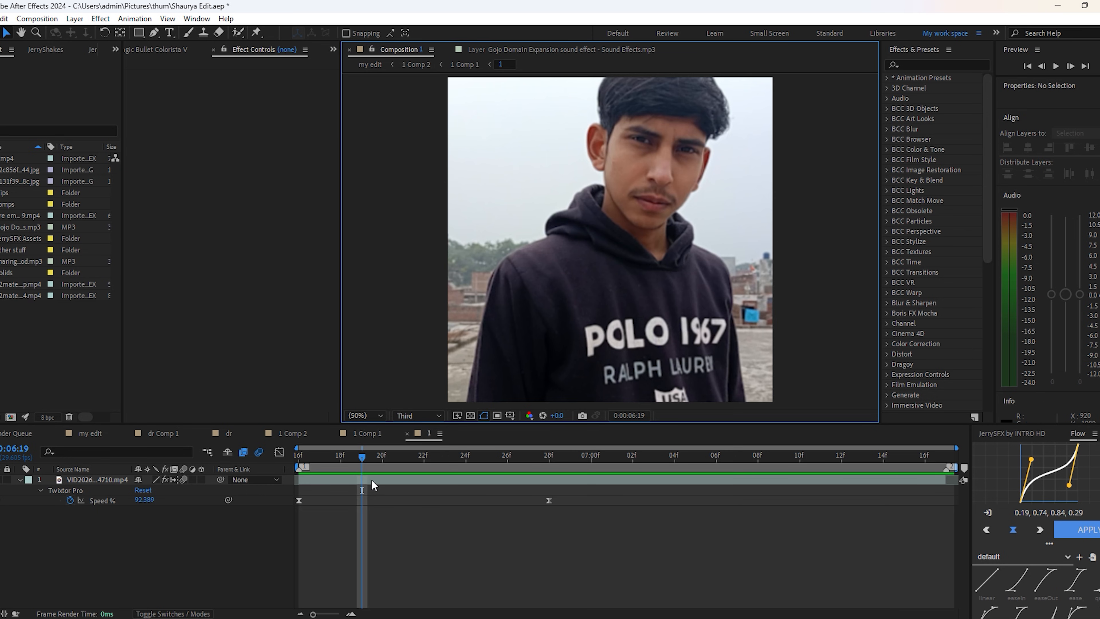
Scrub through the Twixtor-retimed source clip in composition 1.
{"action": "left_click_drag", "start_coordinate": [392, 455], "coordinate": [330, 509]}
{"action": "key", "text": "Page_Up"}
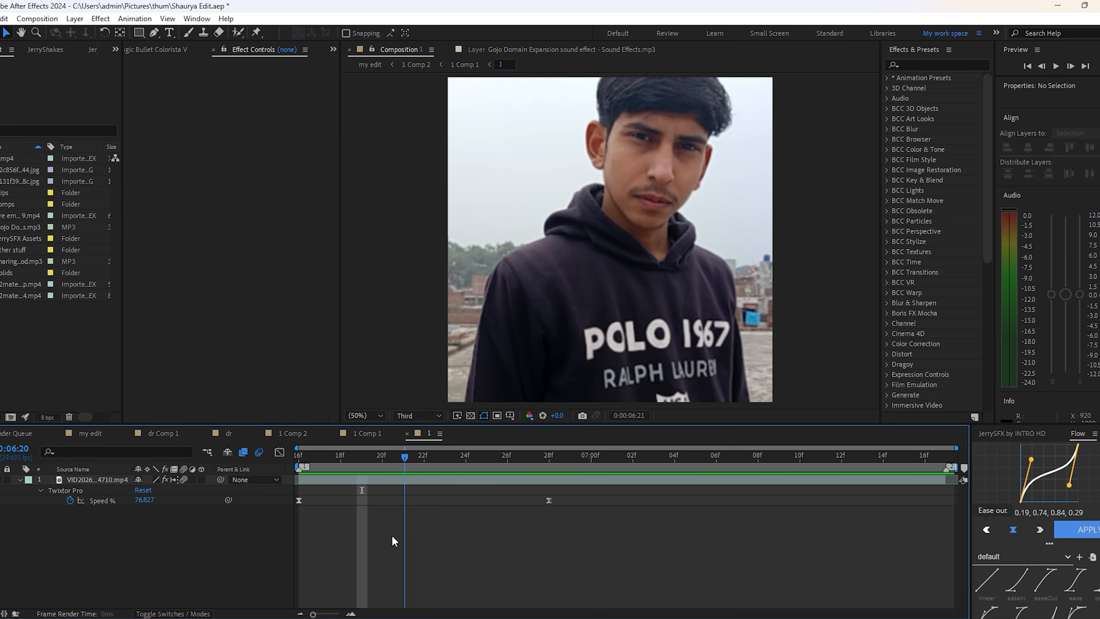
{"action": "left_click", "coordinate": [399, 481]}
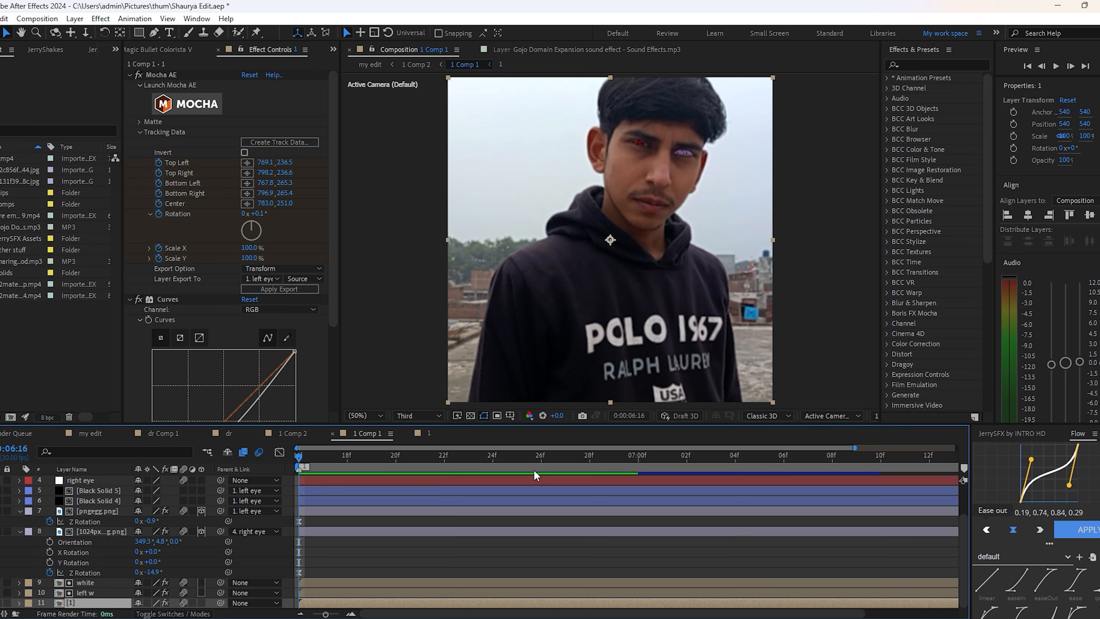
Compare the Mocha AE settings on the left w, [1] and white layers in 1 Comp 1.
{"action": "left_click", "coordinate": [313, 593]}
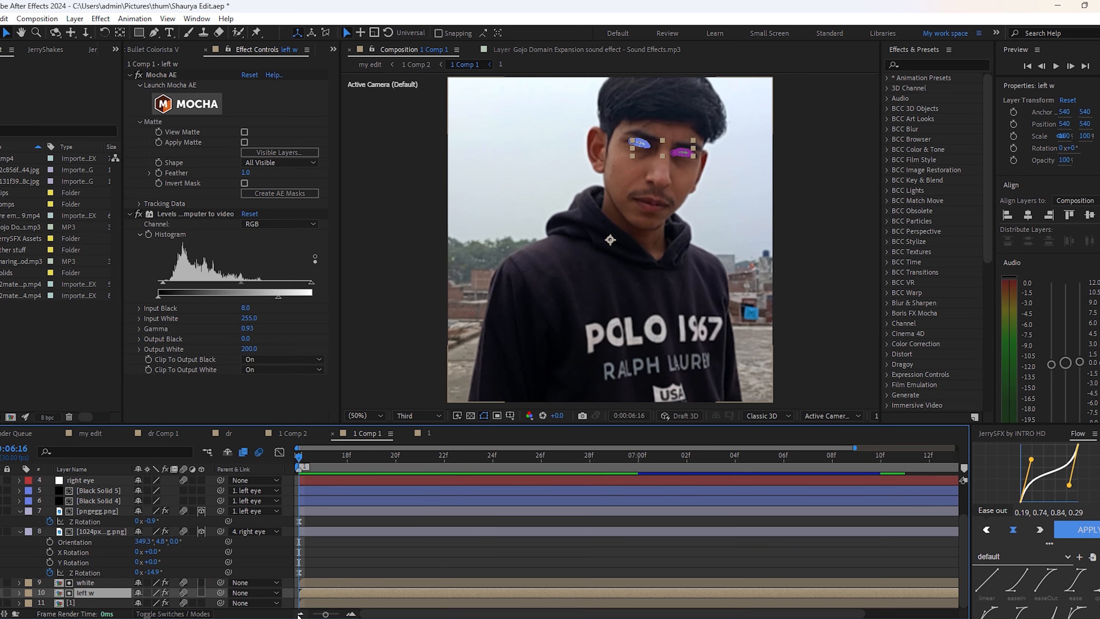
{"action": "left_click", "coordinate": [317, 604]}
{"action": "left_click", "coordinate": [347, 590]}
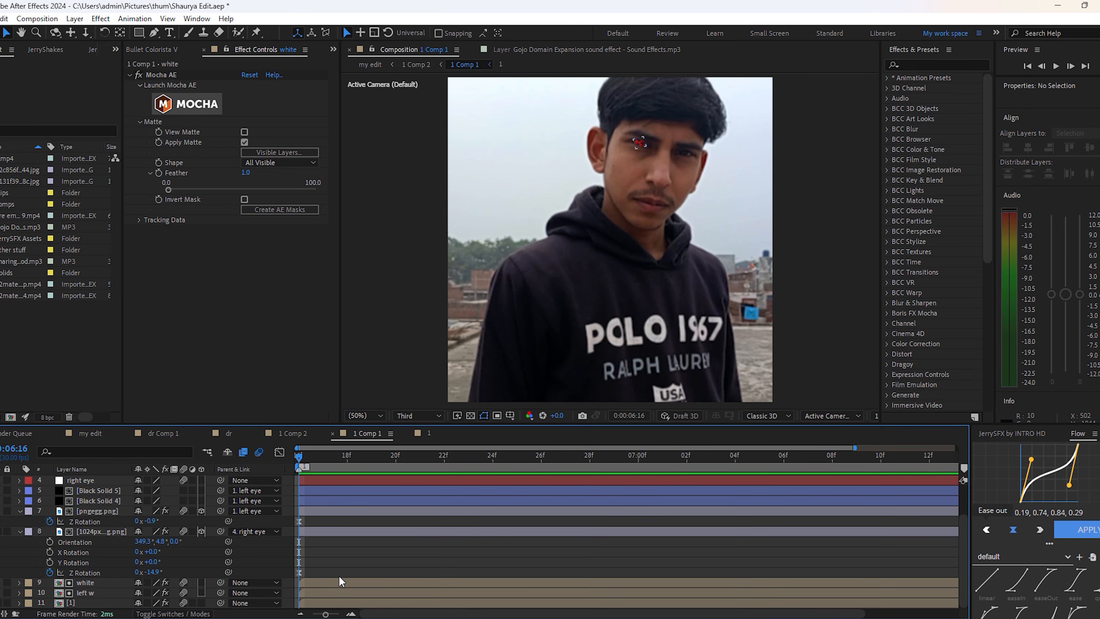
{"action": "left_click", "coordinate": [350, 584]}
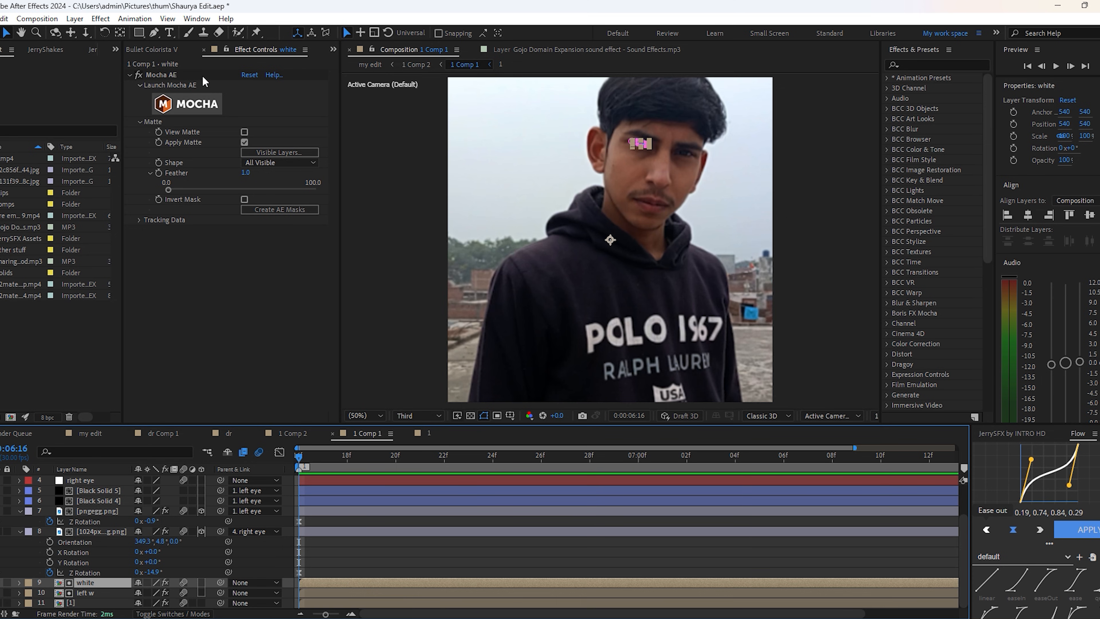
Set the preview resolution of 1 Comp 1 to Full.
{"action": "left_click", "coordinate": [428, 418]}
{"action": "left_click", "coordinate": [430, 435]}
{"action": "left_click", "coordinate": [433, 415]}
{"action": "left_click", "coordinate": [415, 446]}
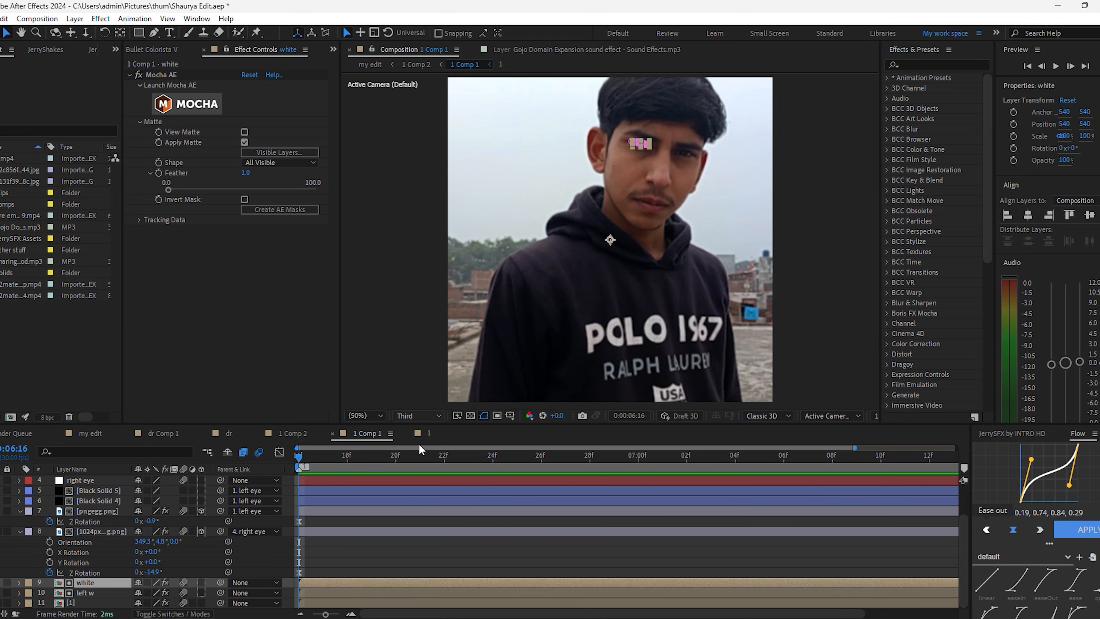
Launch Mocha AE from the white layer and track the white part shape forward on the eye.
{"action": "left_click", "coordinate": [179, 109]}
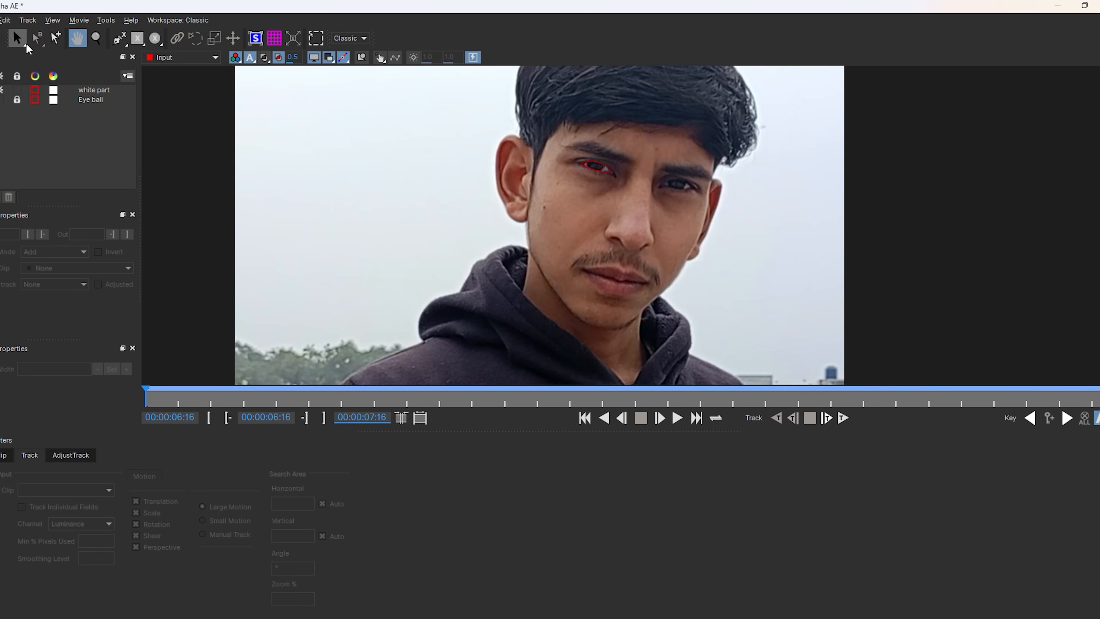
{"action": "left_click", "coordinate": [22, 40]}
{"action": "scroll", "coordinate": [589, 169], "scroll_direction": "up", "scroll_amount": 5}
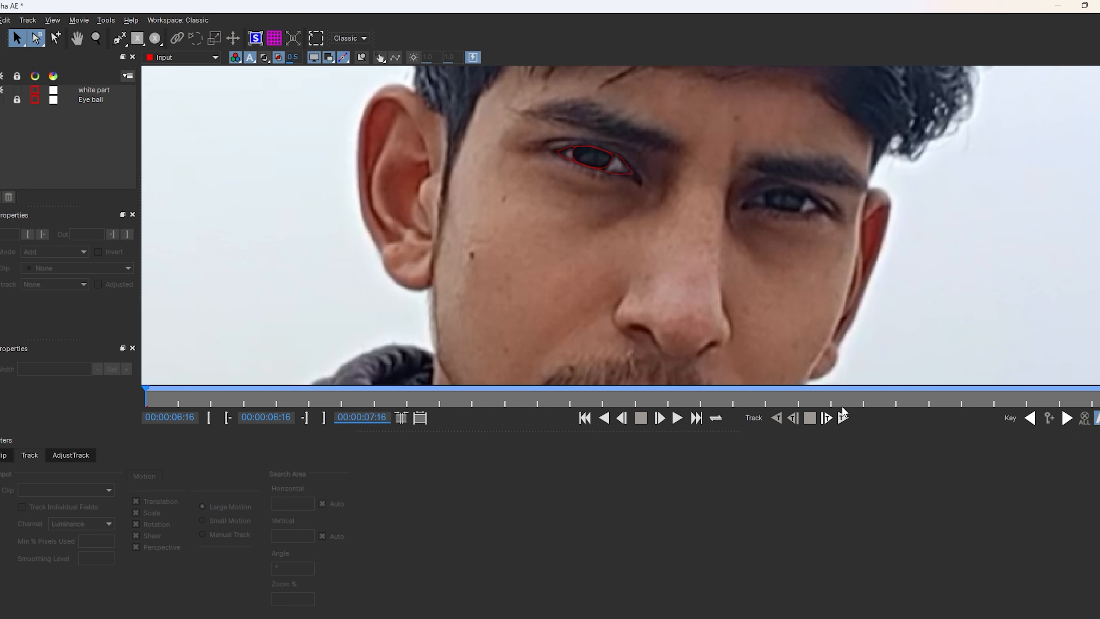
{"action": "left_click", "coordinate": [842, 418]}
{"action": "left_click", "coordinate": [841, 419]}
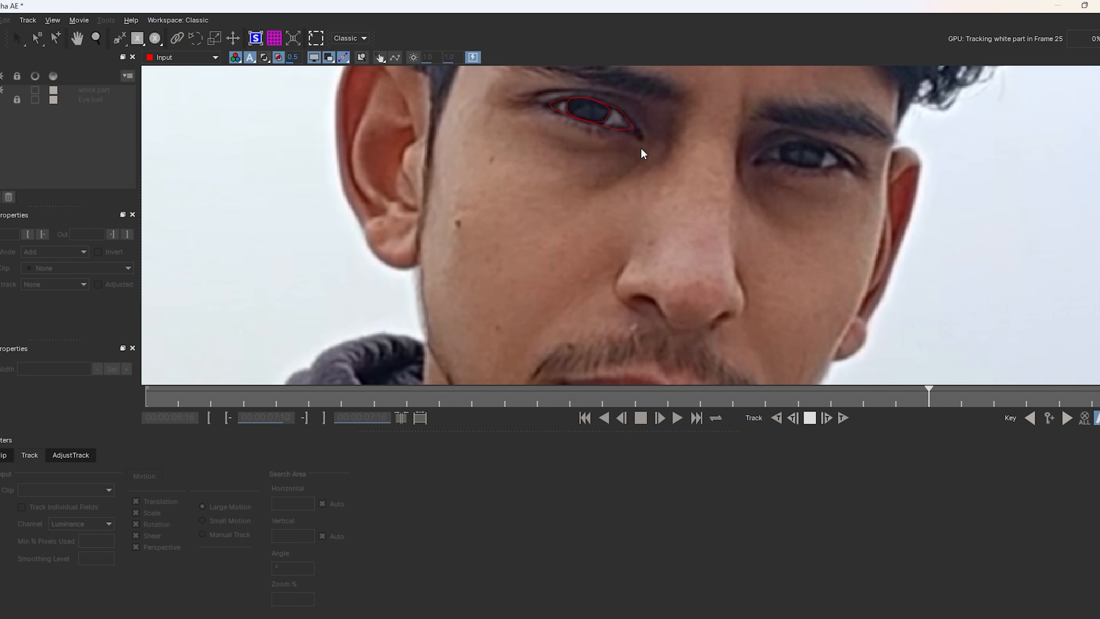
Track the eye shape forward one frame at a time from 00:00:07:04 to 00:00:07:10.
{"action": "left_click_drag", "start_coordinate": [683, 400], "coordinate": [747, 413]}
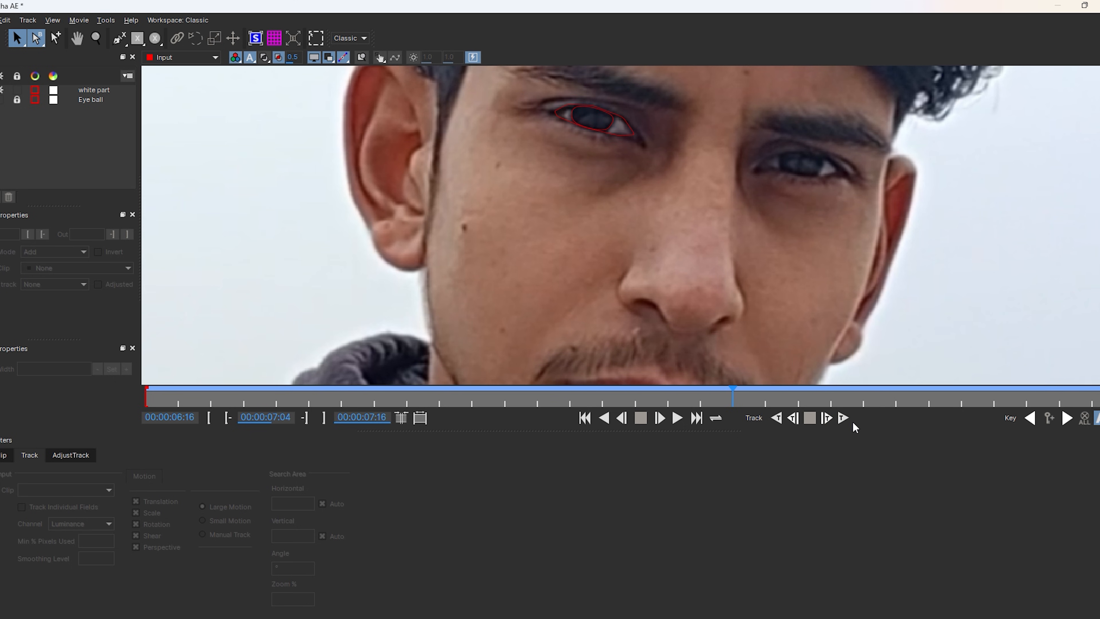
{"action": "left_click", "coordinate": [826, 418]}
{"action": "left_click", "coordinate": [826, 417]}
{"action": "left_click", "coordinate": [826, 418]}
{"action": "left_click", "coordinate": [827, 417]}
{"action": "left_click", "coordinate": [826, 417]}
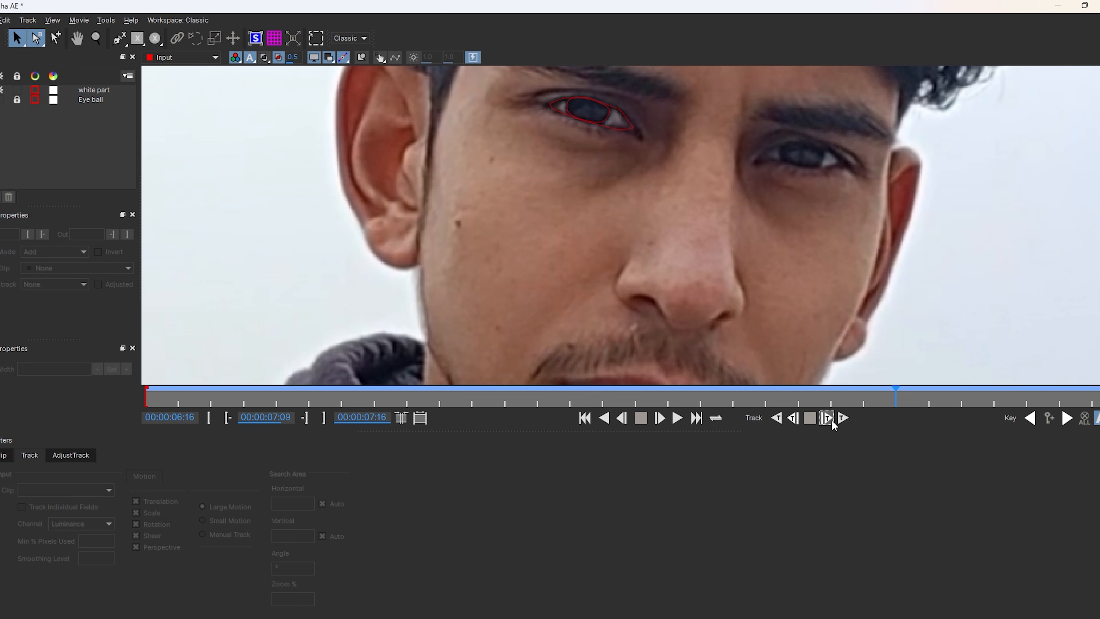
{"action": "left_click", "coordinate": [826, 417]}
Save the Mocha project and return to After Effects.
{"action": "scroll", "coordinate": [499, 207], "scroll_direction": "down", "scroll_amount": 5}
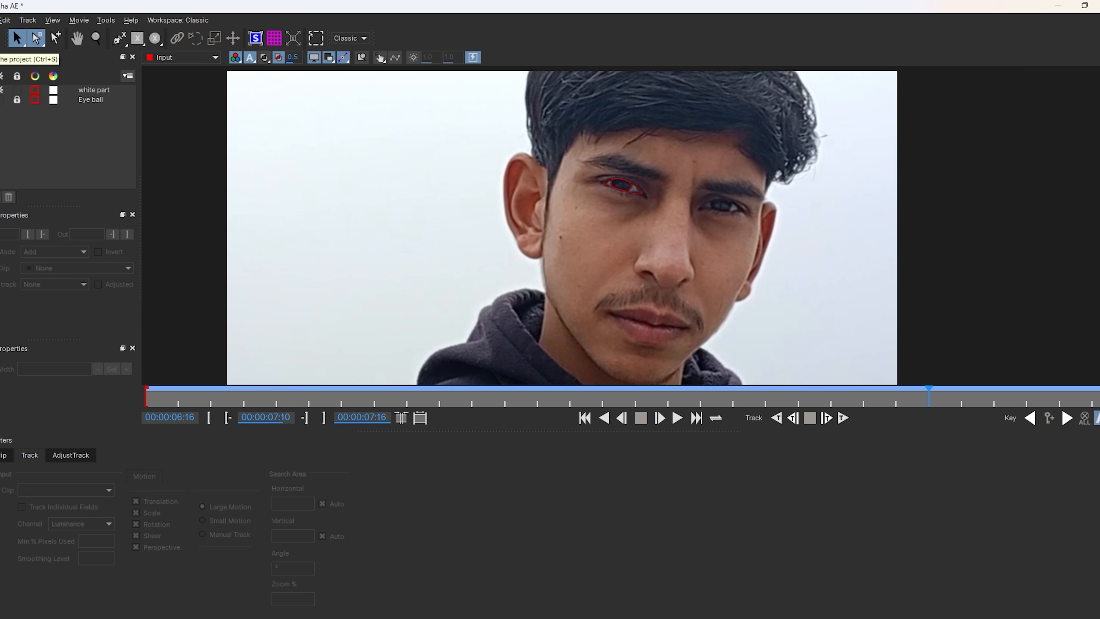
{"action": "left_click", "coordinate": [1, 38]}
{"action": "left_click", "coordinate": [1098, 5]}
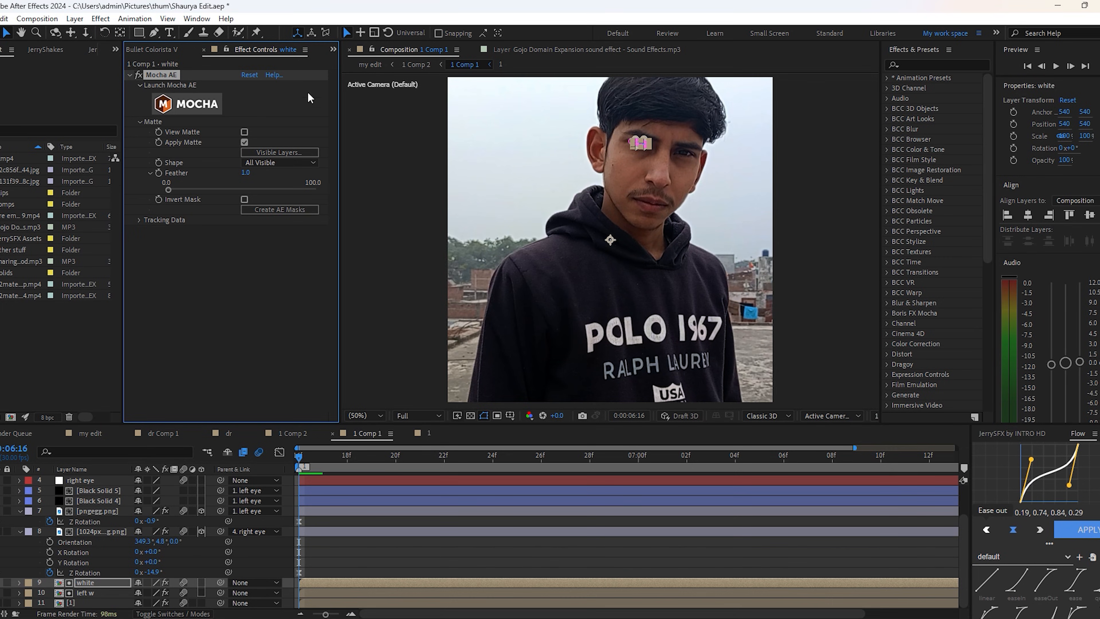
Examine the white layer's Mocha AE tracking data and its track data choices, cancelling with the Eye ball layer chosen.
{"action": "left_click", "coordinate": [337, 593]}
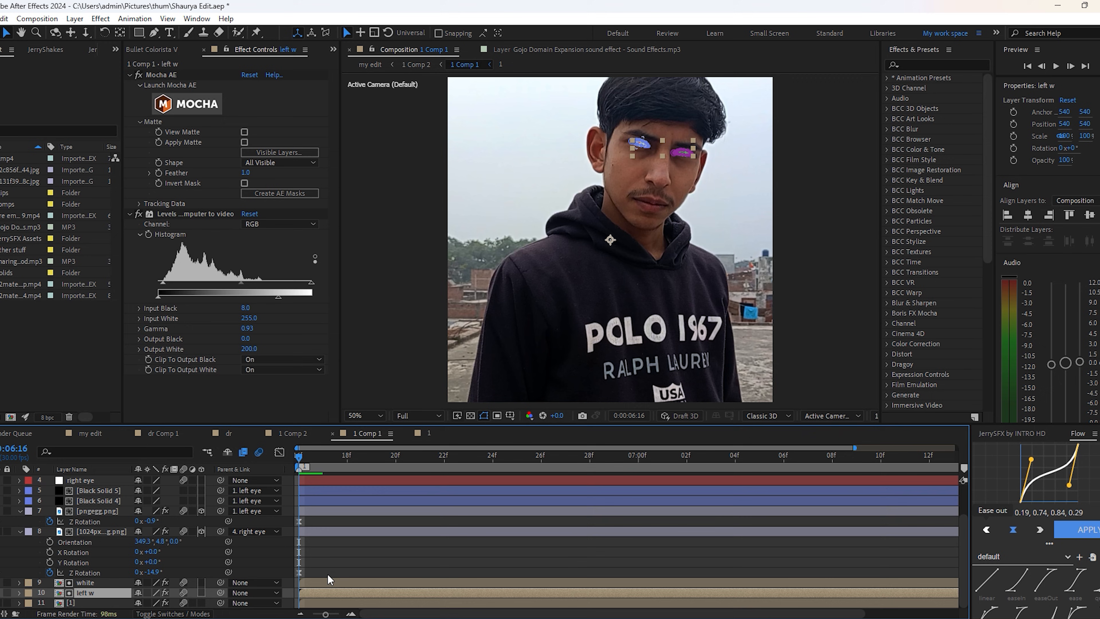
{"action": "left_click", "coordinate": [330, 581]}
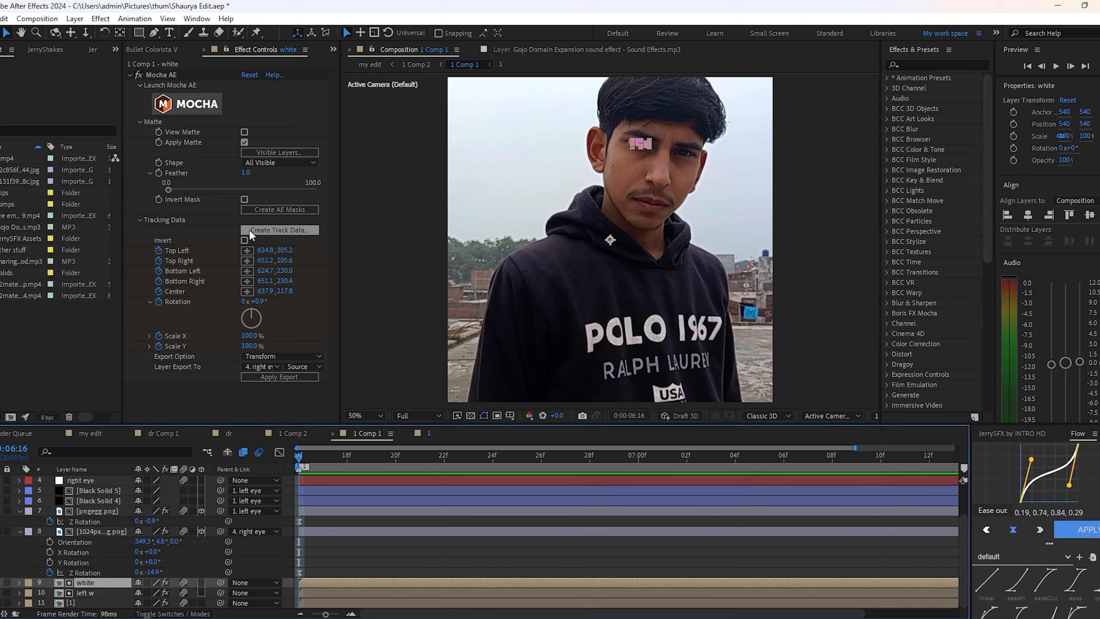
{"action": "left_click", "coordinate": [140, 122]}
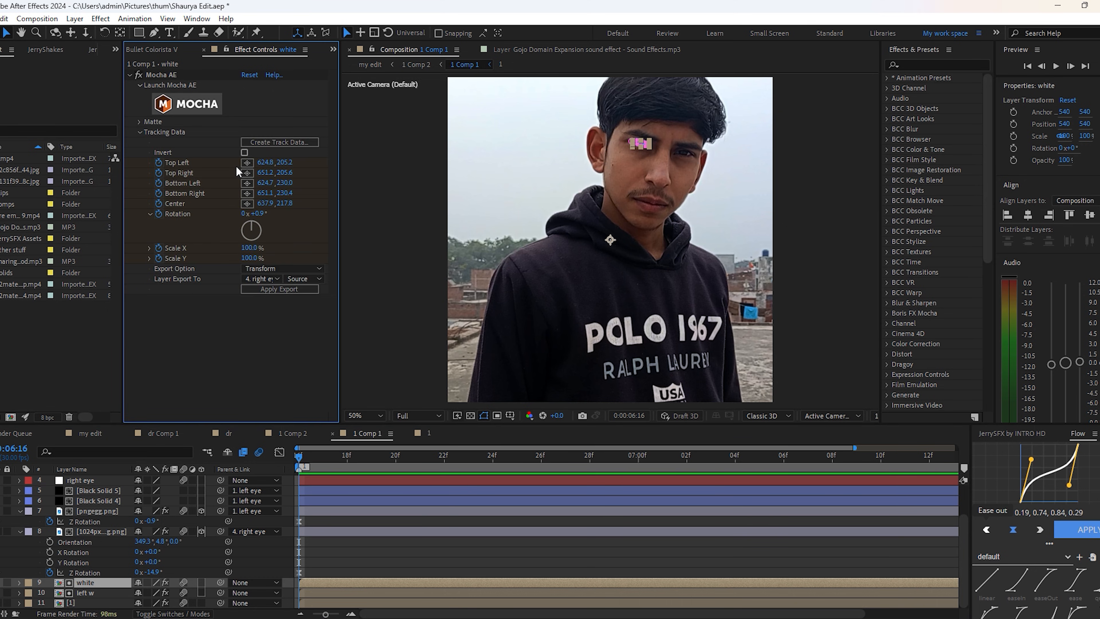
{"action": "left_click", "coordinate": [297, 142]}
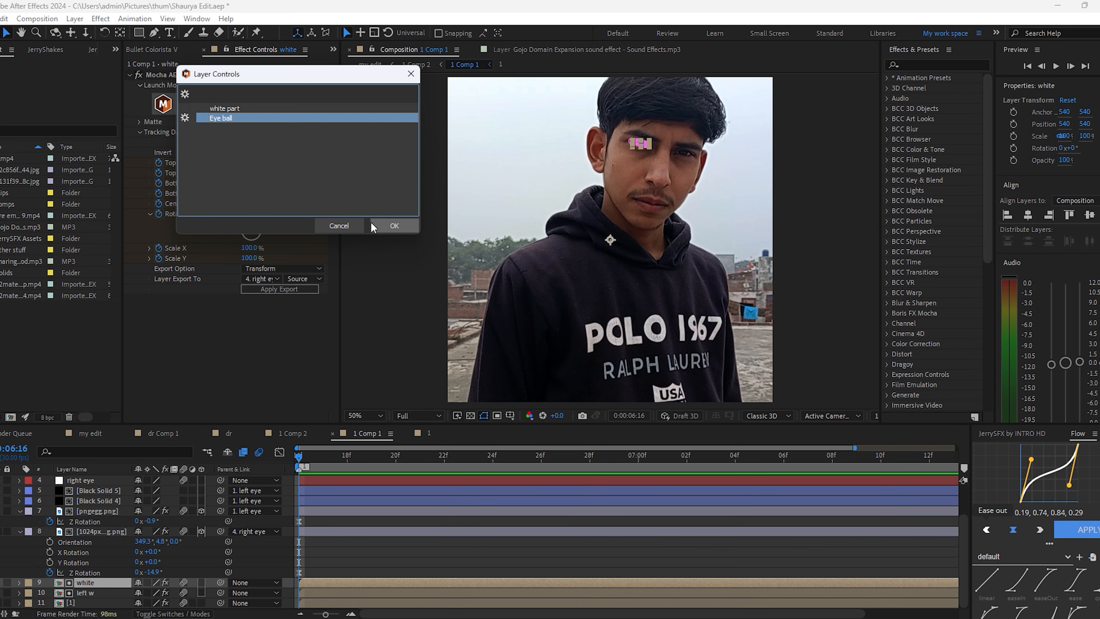
{"action": "left_click", "coordinate": [340, 226]}
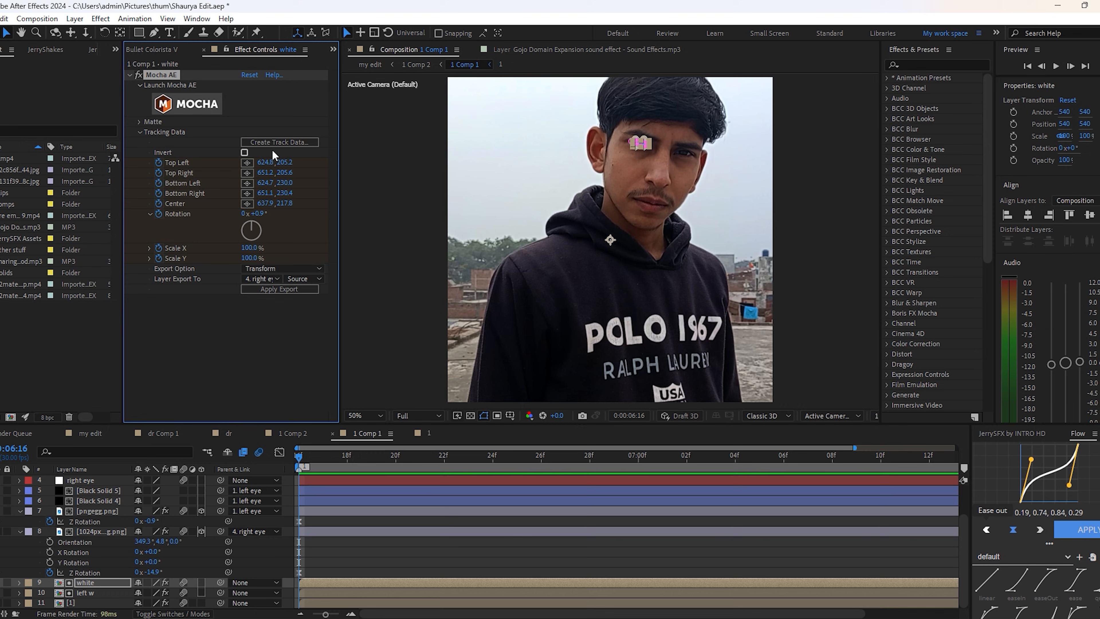
Set the Mocha AE export option of the white layer to Transform.
{"action": "left_click", "coordinate": [255, 288]}
{"action": "left_click", "coordinate": [269, 270]}
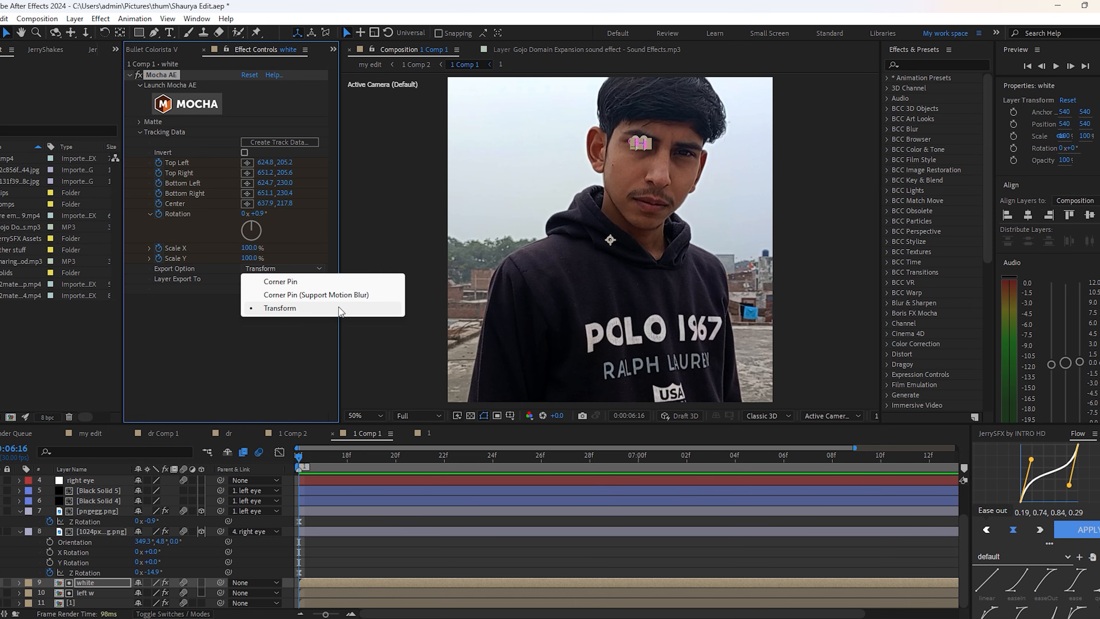
{"action": "left_click", "coordinate": [280, 309]}
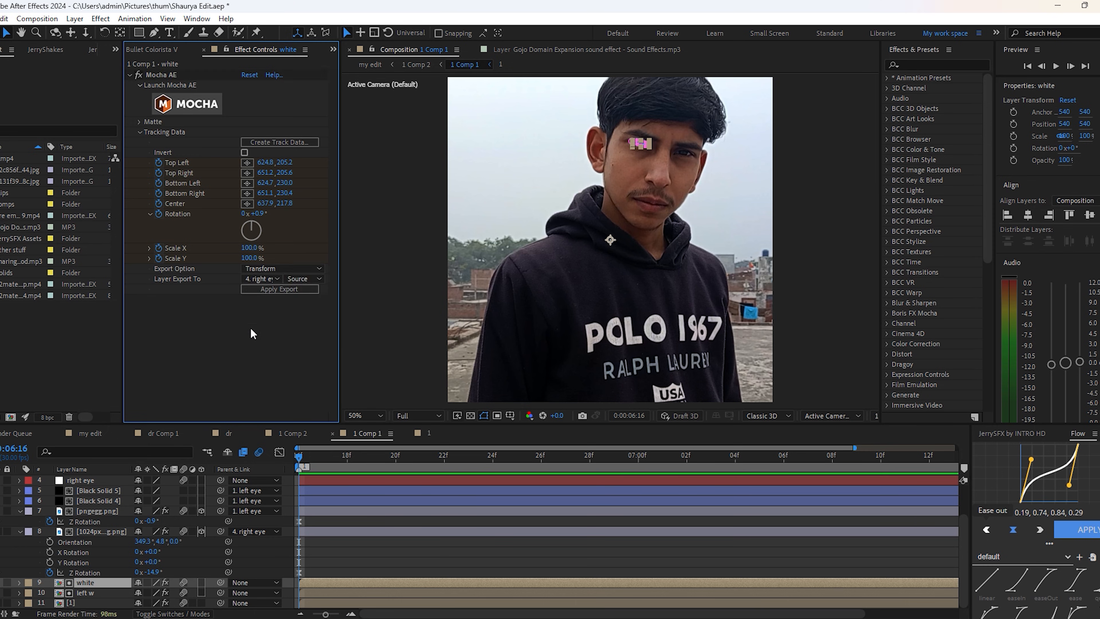
Choose the right eye layer as the target for exporting the white layer's Mocha AE tracking data.
{"action": "left_click", "coordinate": [254, 279]}
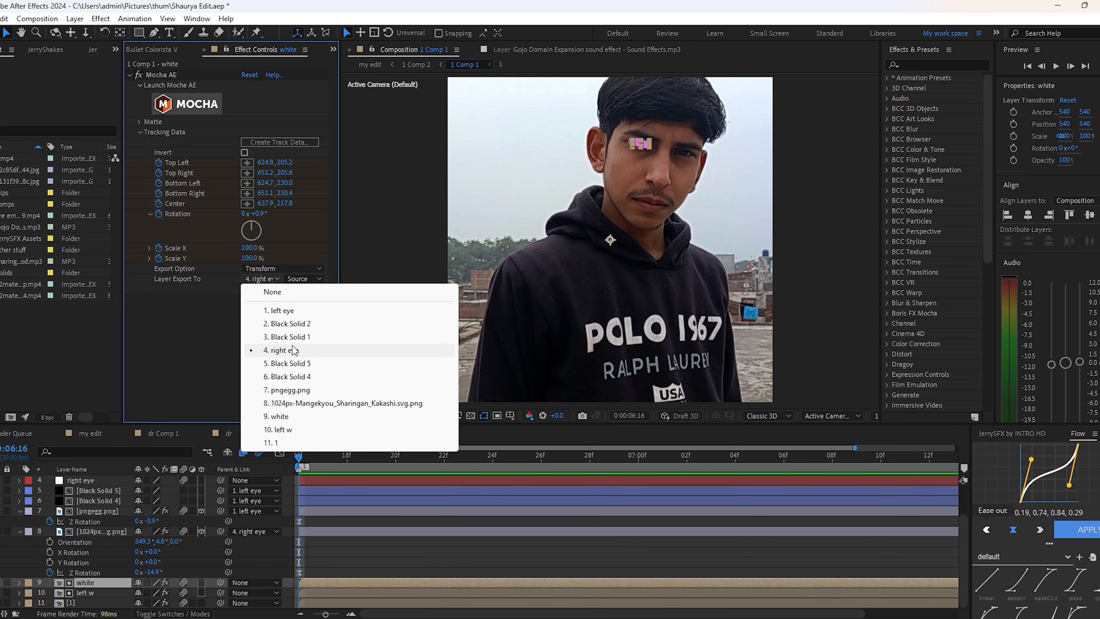
{"action": "left_click", "coordinate": [279, 349]}
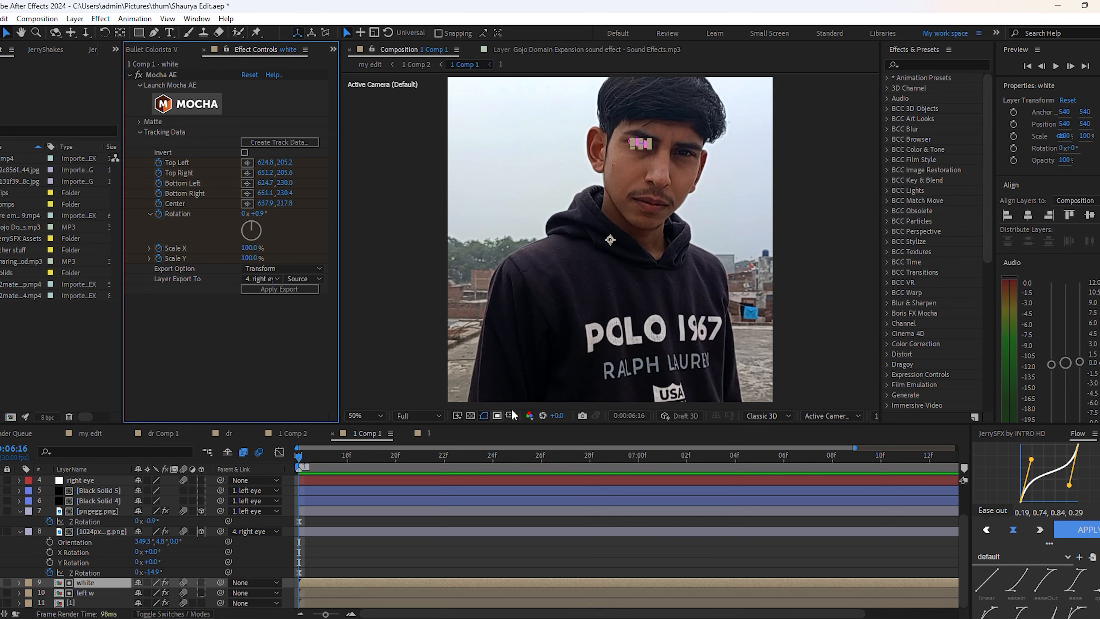
{"action": "left_click", "coordinate": [343, 563]}
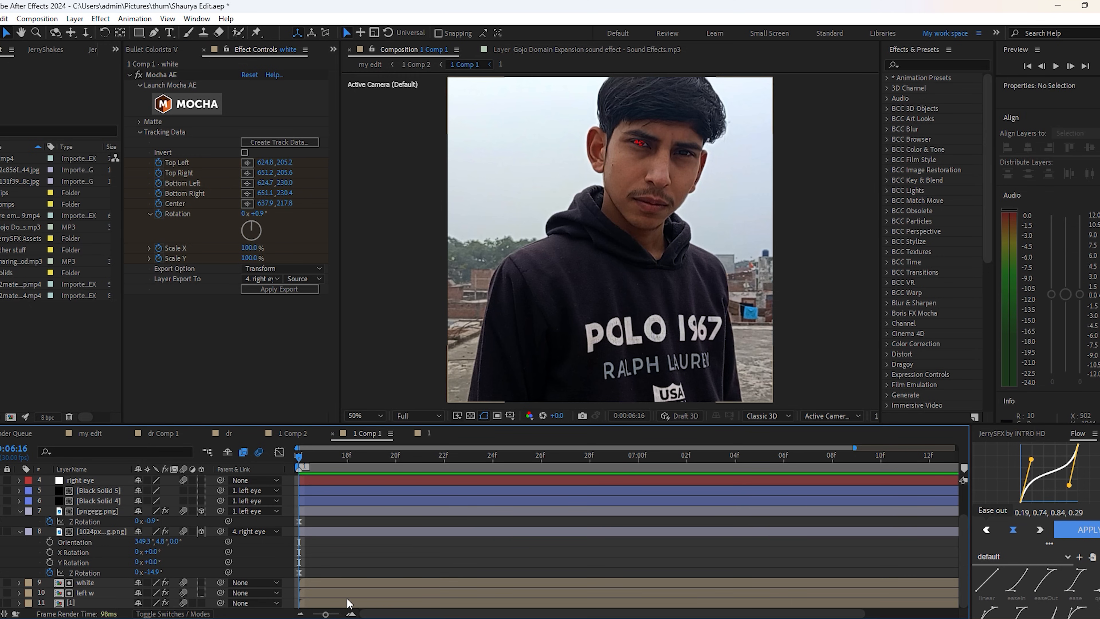
{"action": "scroll", "coordinate": [120, 532], "scroll_direction": "up", "scroll_amount": 2}
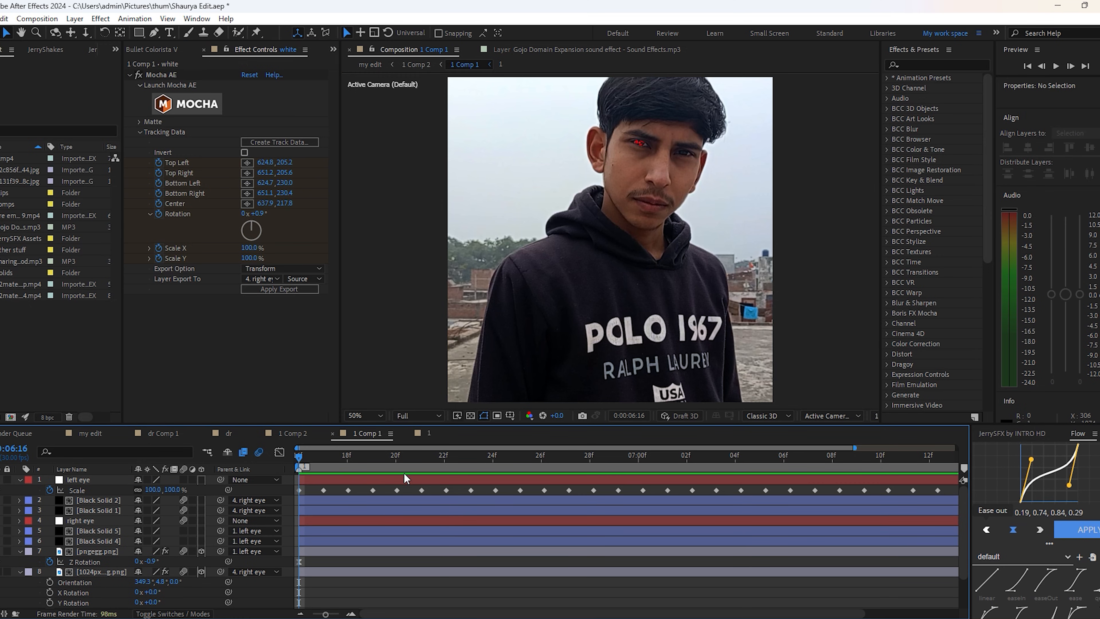
{"action": "scroll", "coordinate": [113, 539], "scroll_direction": "down", "scroll_amount": 2}
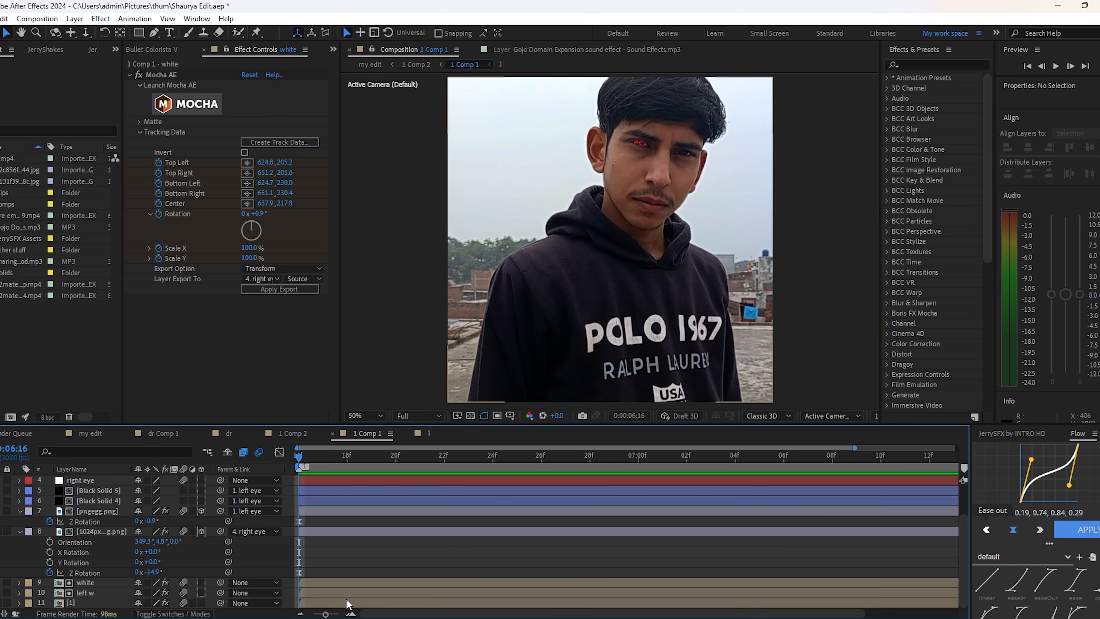
Examine the white layer's Mocha AE matte settings and its visible layers, white part and Eye ball, cancelling the layer controls.
{"action": "left_click", "coordinate": [327, 584]}
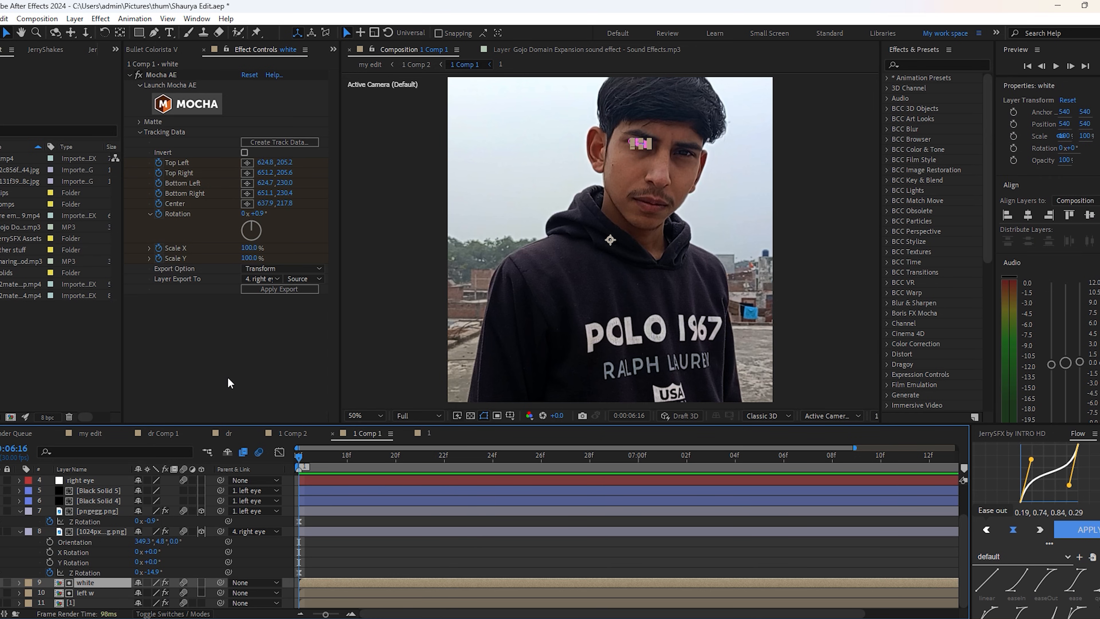
{"action": "left_click", "coordinate": [138, 121]}
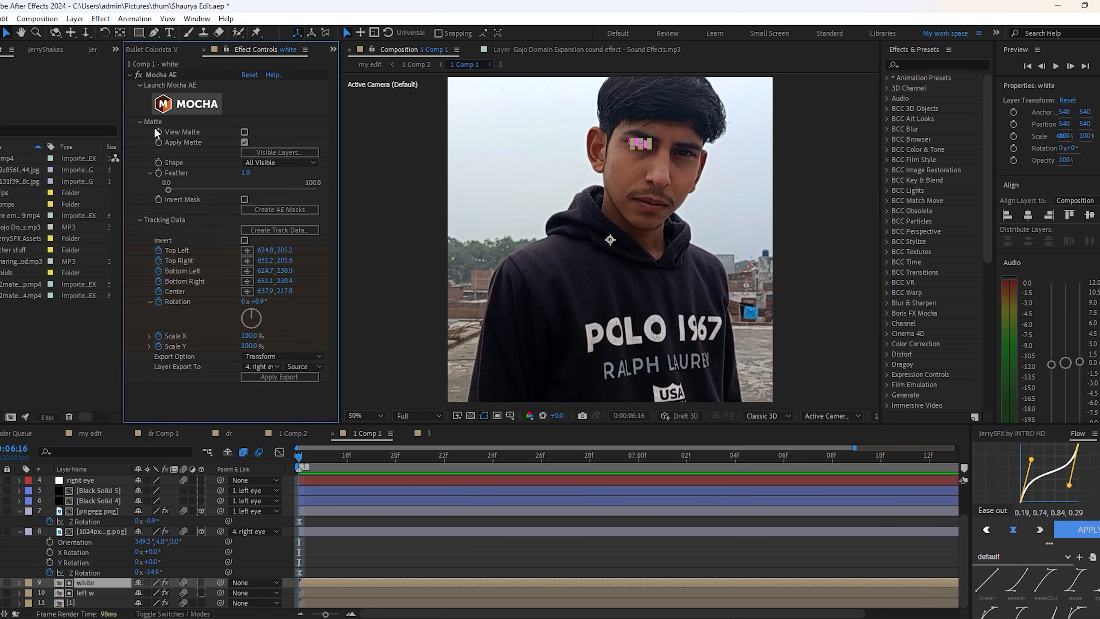
{"action": "left_click", "coordinate": [308, 152]}
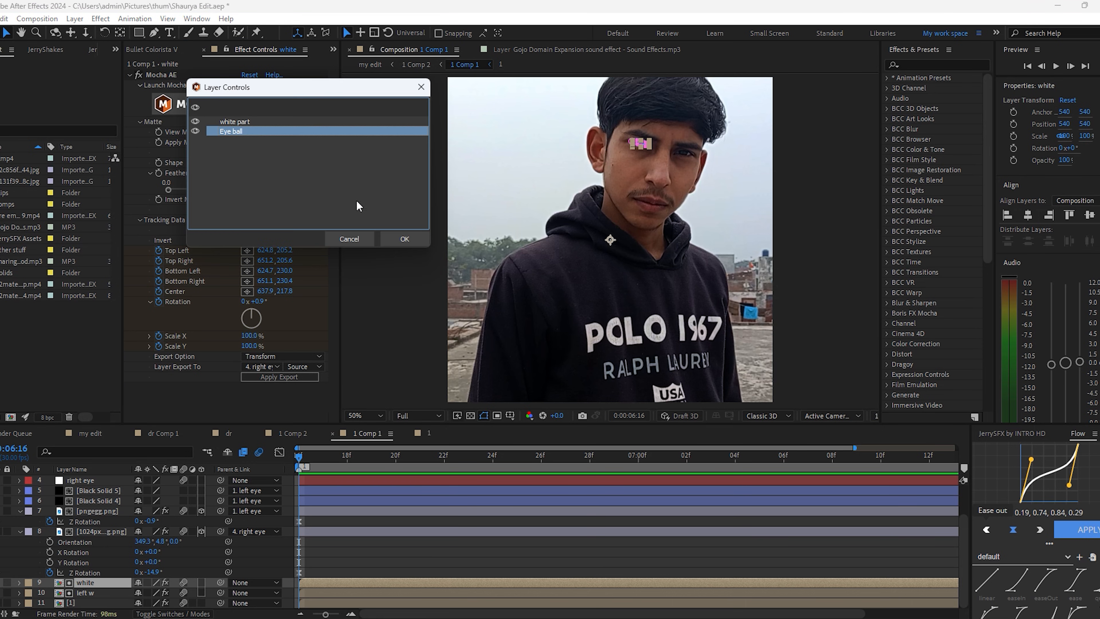
{"action": "left_click", "coordinate": [230, 122]}
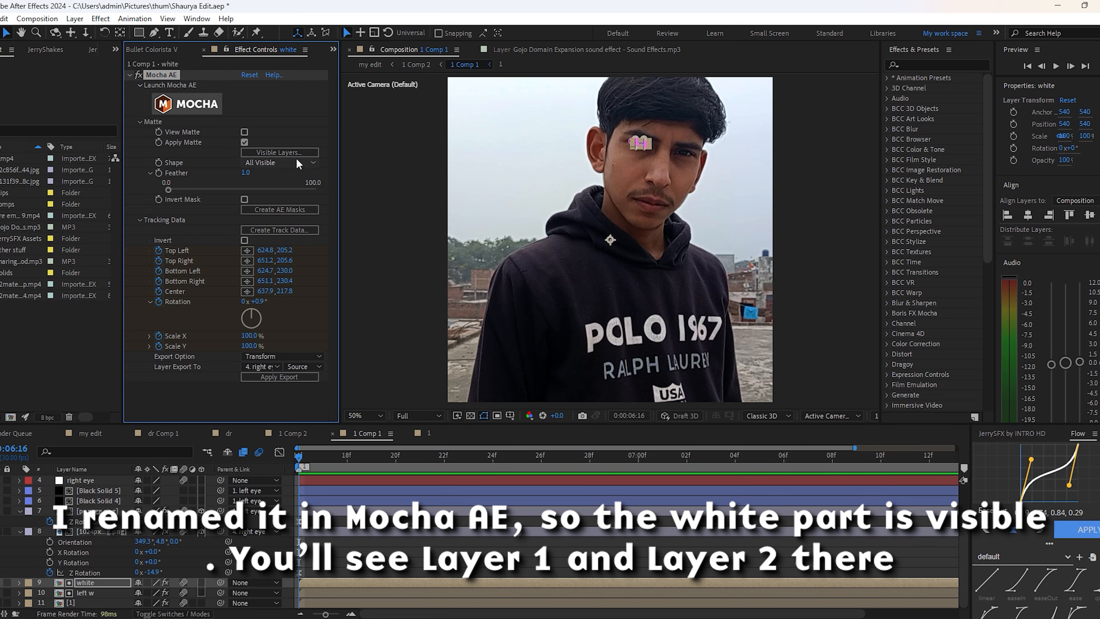
{"action": "left_click", "coordinate": [296, 154]}
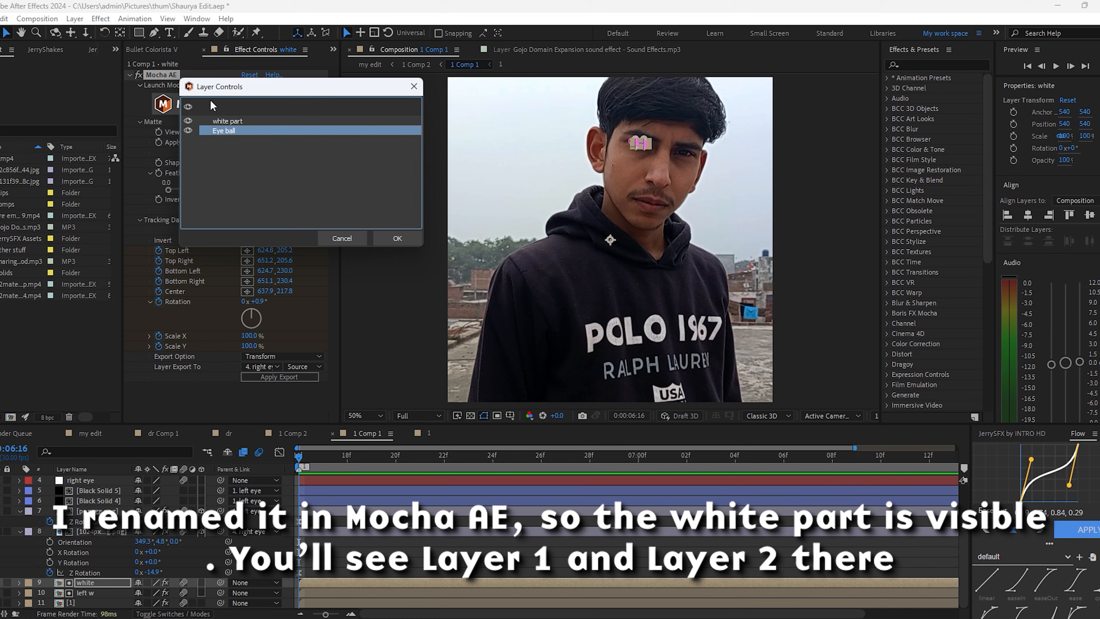
{"action": "left_click", "coordinate": [334, 243]}
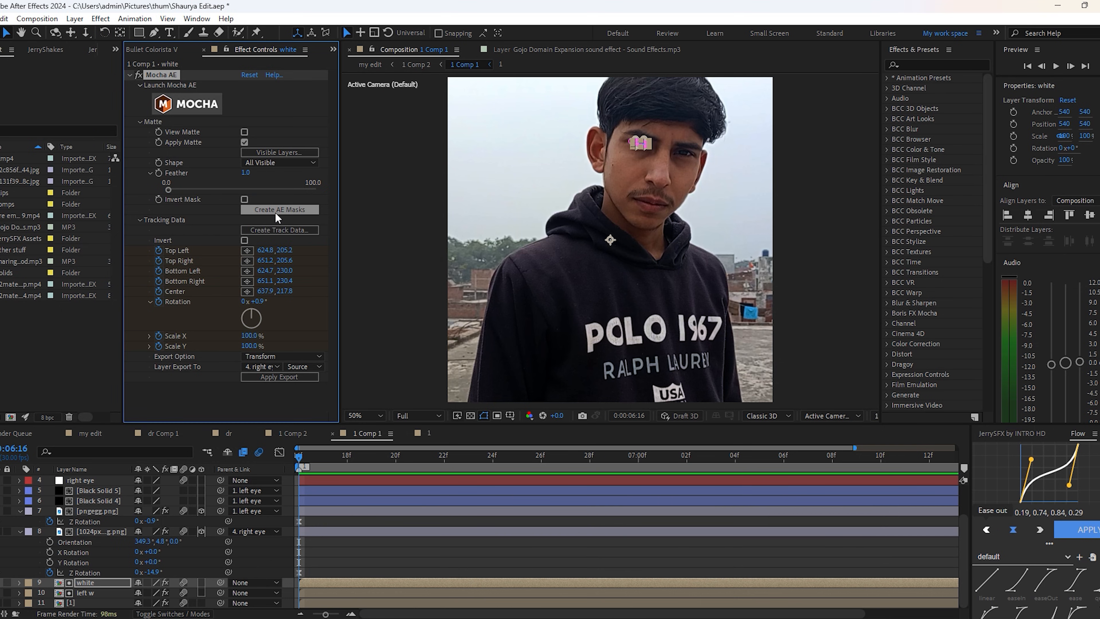
View the eyes at 200% and make the pngegg.png eye layer visible.
{"action": "key", "text": "space"}
{"action": "scroll", "coordinate": [602, 206], "scroll_direction": "up", "scroll_amount": 4}
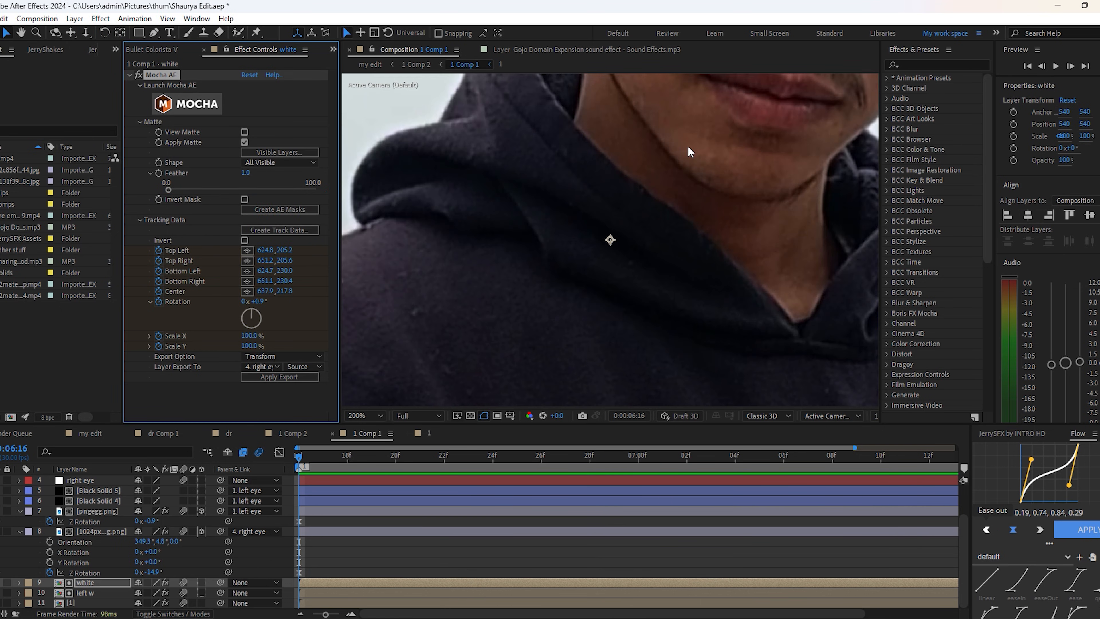
{"action": "left_click", "coordinate": [687, 146]}
{"action": "left_click_drag", "start_coordinate": [687, 146], "coordinate": [669, 300]}
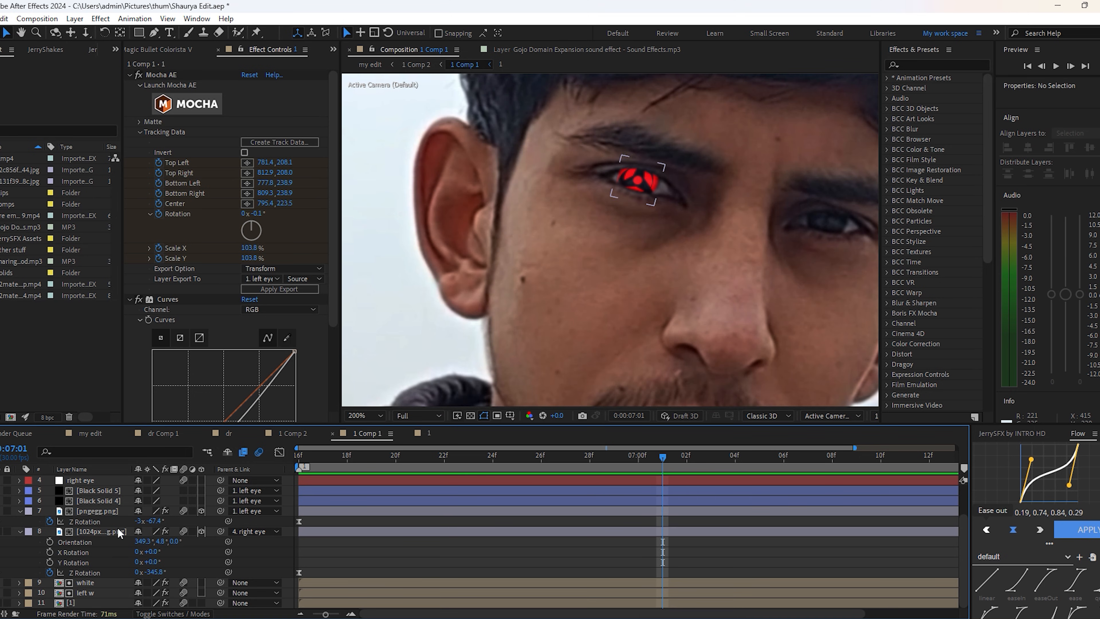
{"action": "left_click", "coordinate": [115, 511]}
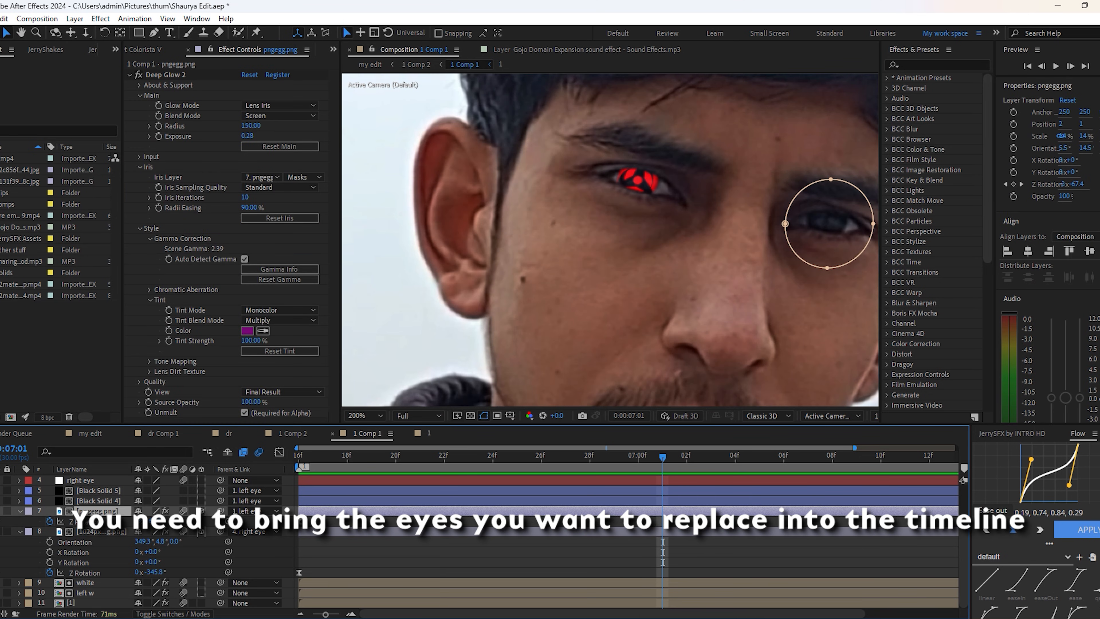
{"action": "left_click", "coordinate": [1, 511]}
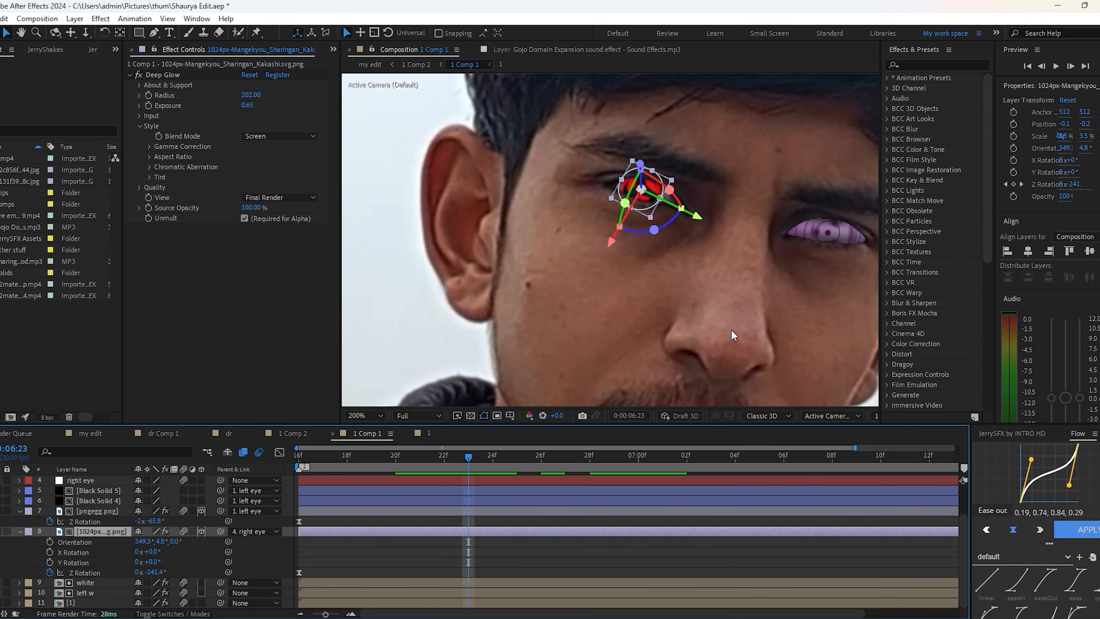
Display the blend mode and track matte columns and check the Mangekyou Sharingan layer's matte choices, keeping white.
{"action": "key", "text": "F4"}
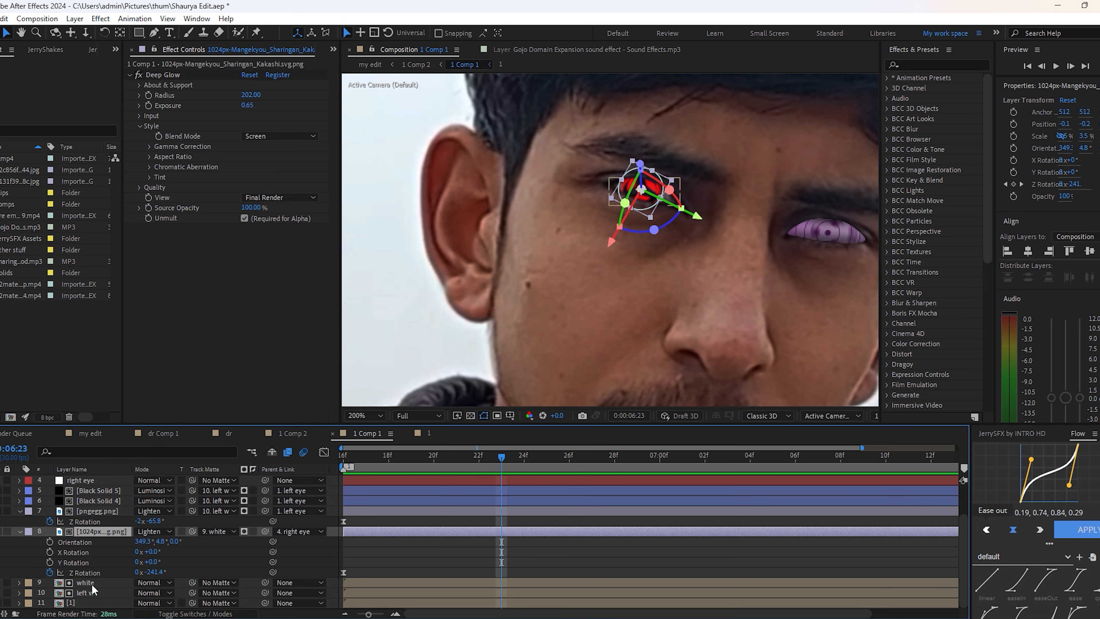
{"action": "left_click", "coordinate": [220, 532]}
{"action": "left_click", "coordinate": [273, 552]}
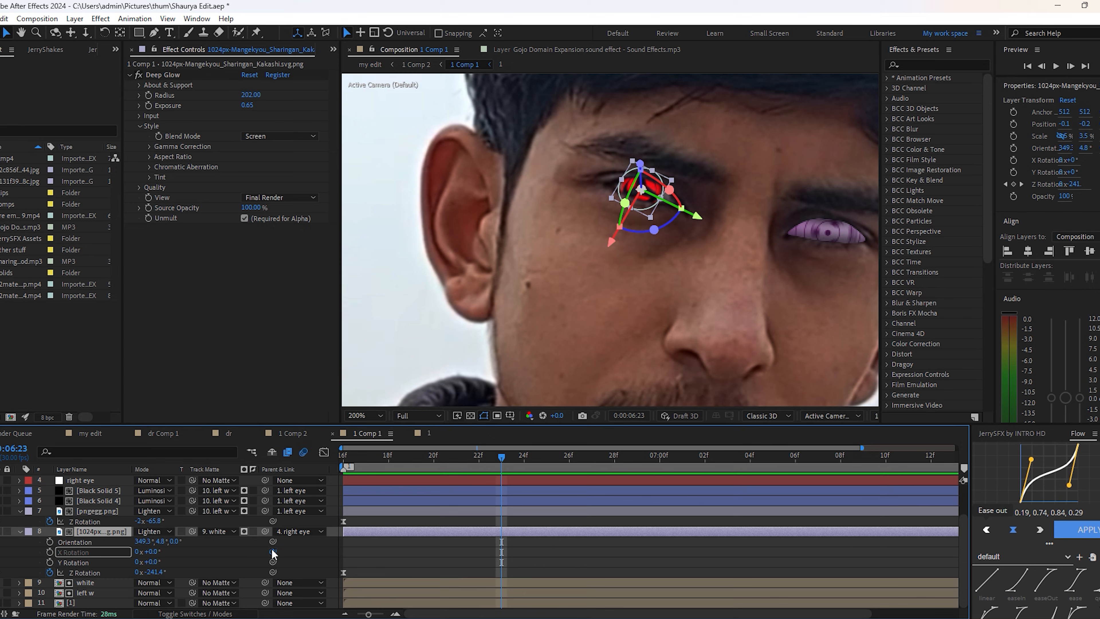
{"action": "left_click", "coordinate": [218, 531]}
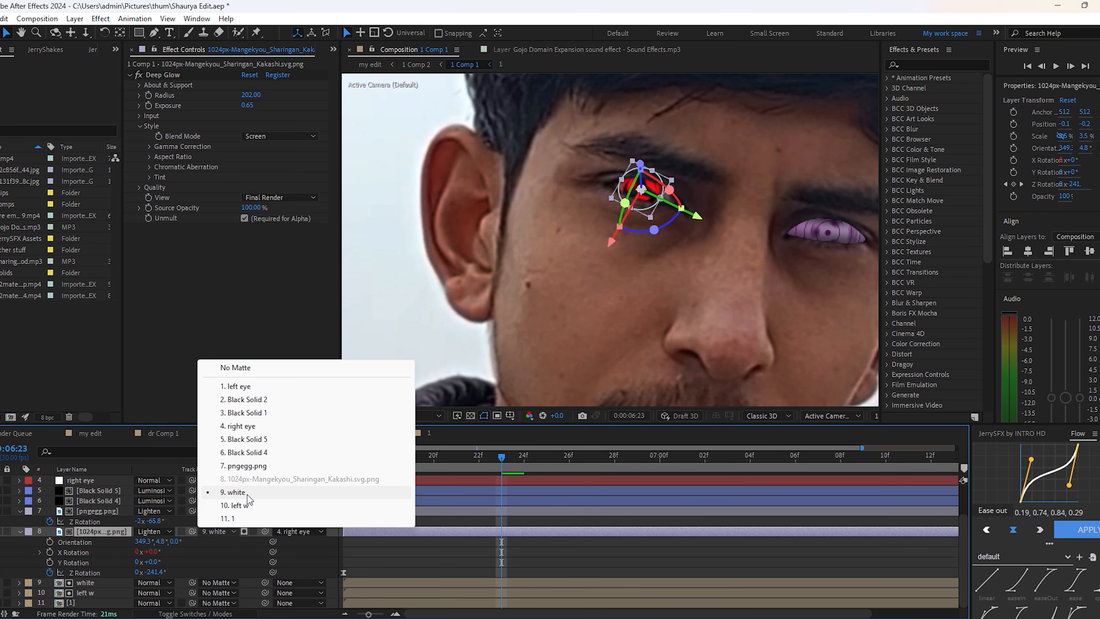
{"action": "left_click", "coordinate": [443, 575]}
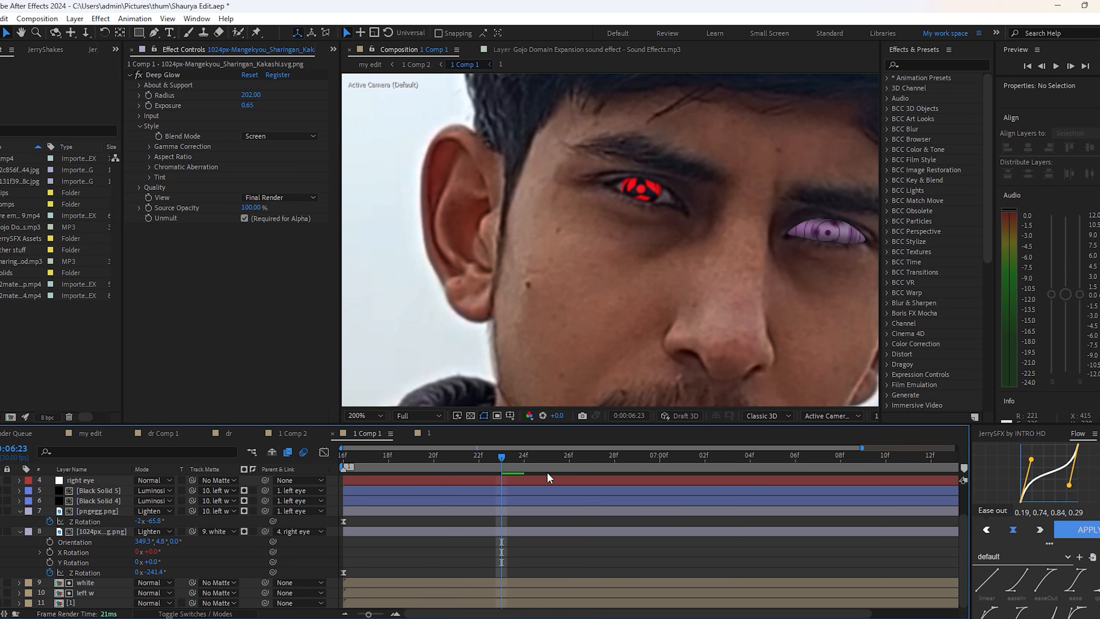
Try the Mangekyou Sharingan layer with No Matte, and undo the change.
{"action": "left_click", "coordinate": [218, 531]}
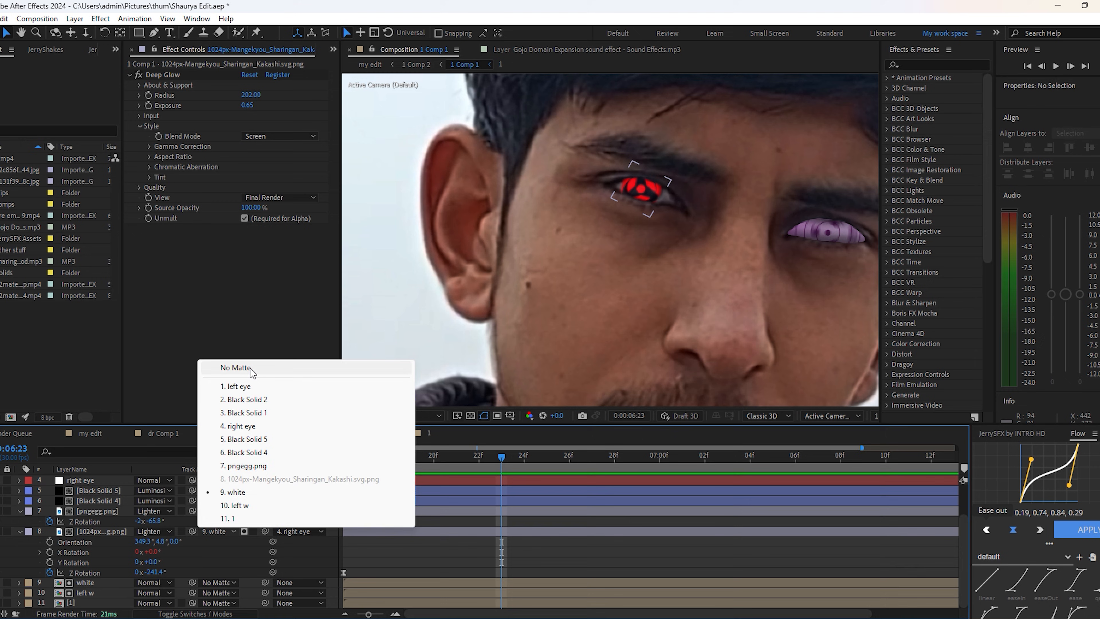
{"action": "left_click", "coordinate": [250, 369]}
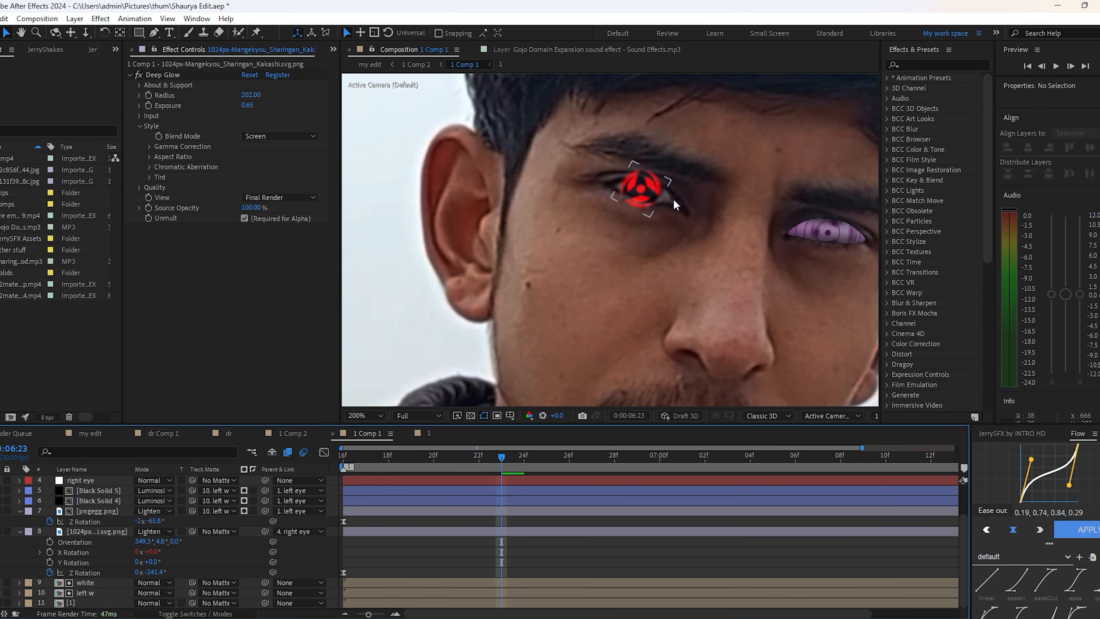
{"action": "key", "text": "ctrl+z"}
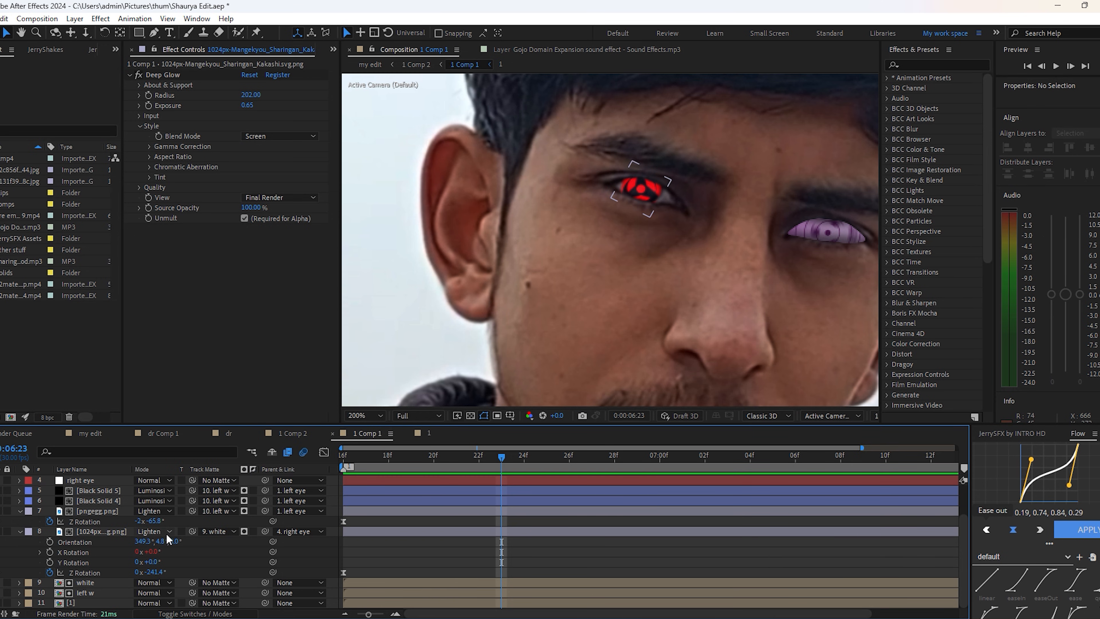
Try the Normal blend mode on the Mangekyou Sharingan layer and restore Lighten.
{"action": "left_click", "coordinate": [167, 534]}
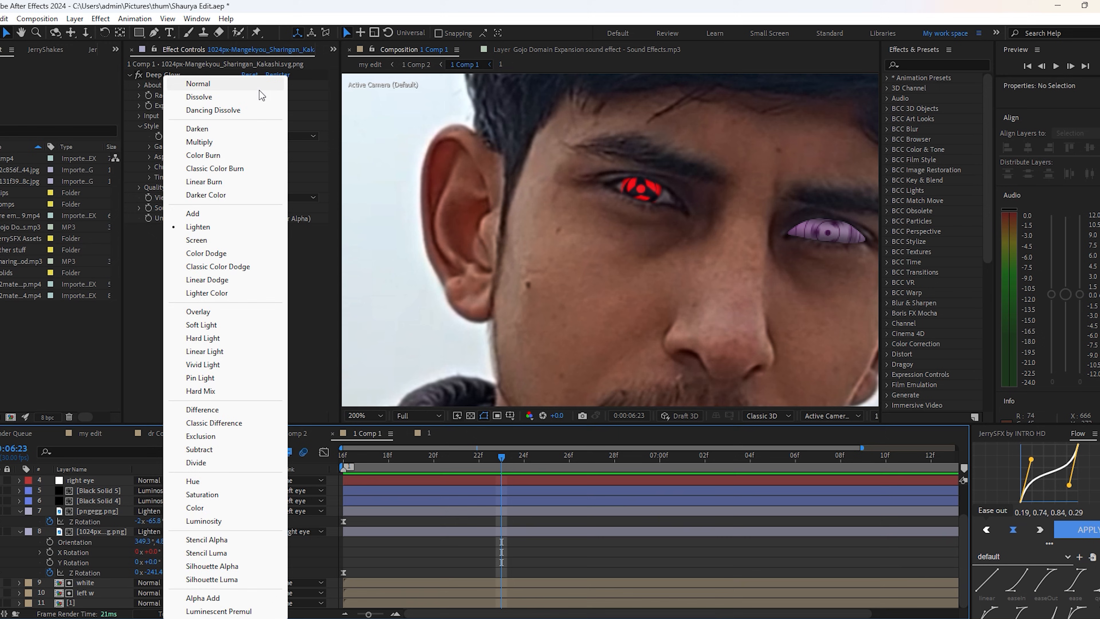
{"action": "left_click", "coordinate": [263, 85]}
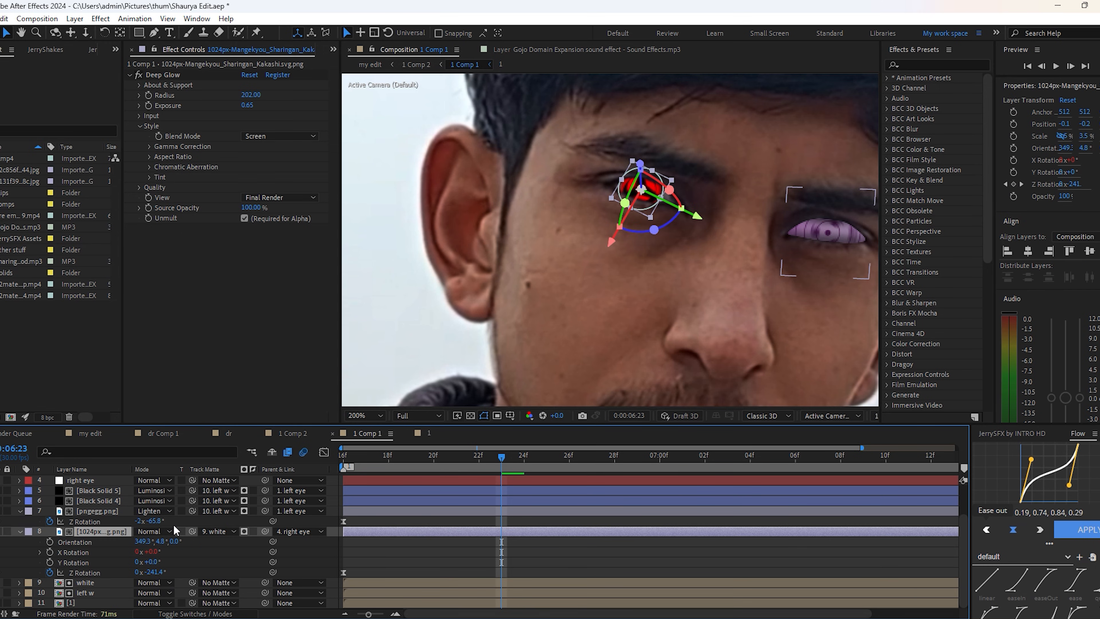
{"action": "left_click", "coordinate": [156, 531]}
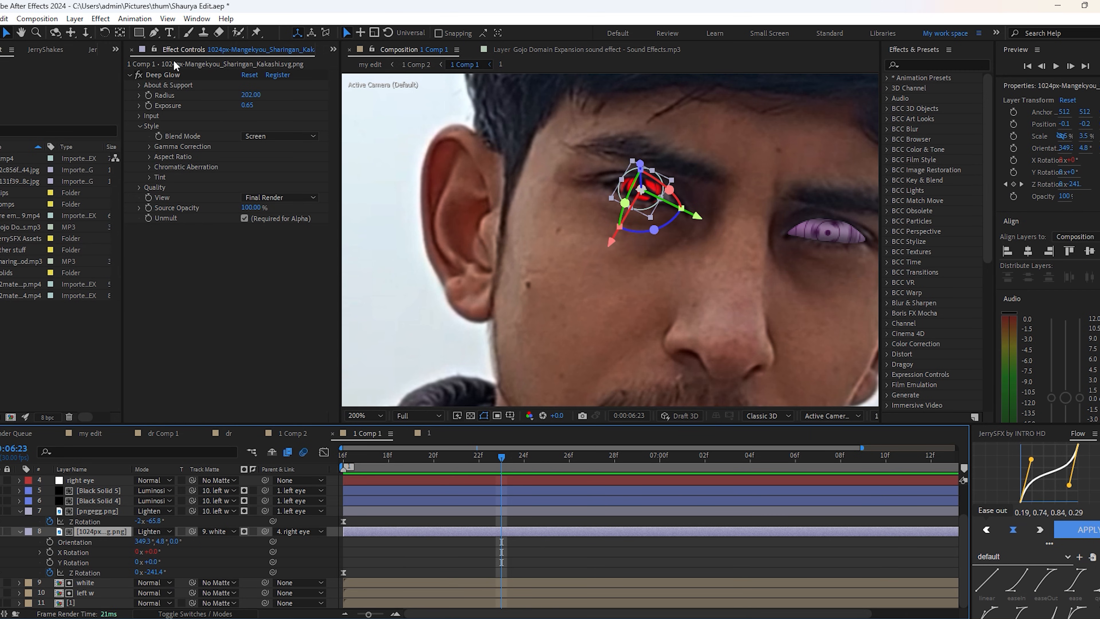
Preview the rotating eye layers from the composition's first frame and go back to 00:00:06:23.
{"action": "key", "text": "Home"}
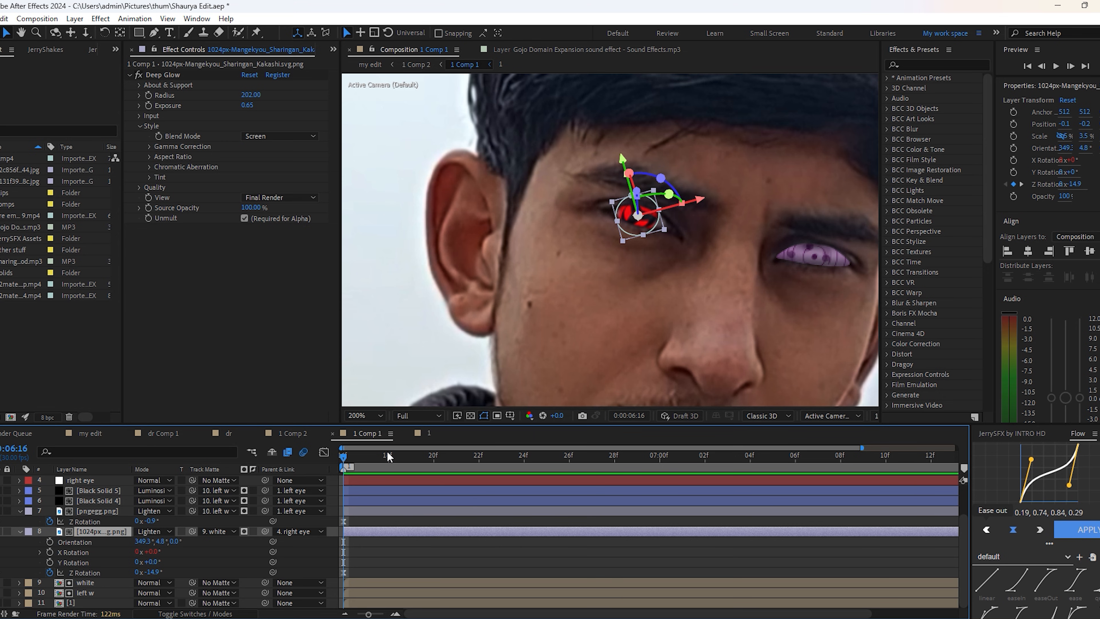
{"action": "key", "text": "space"}
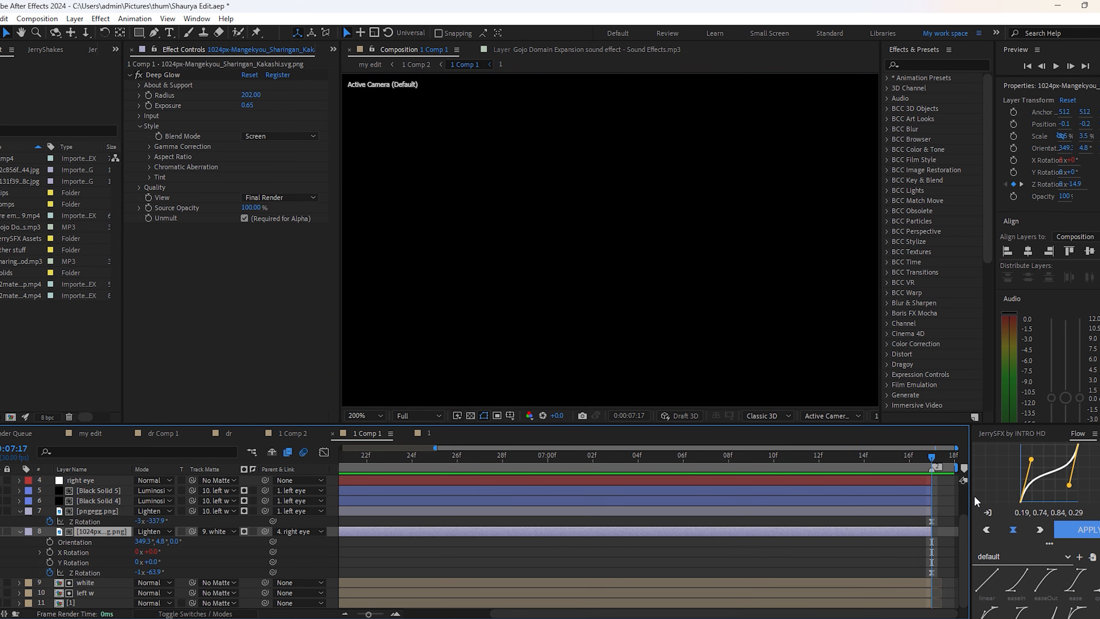
{"action": "key", "text": "space"}
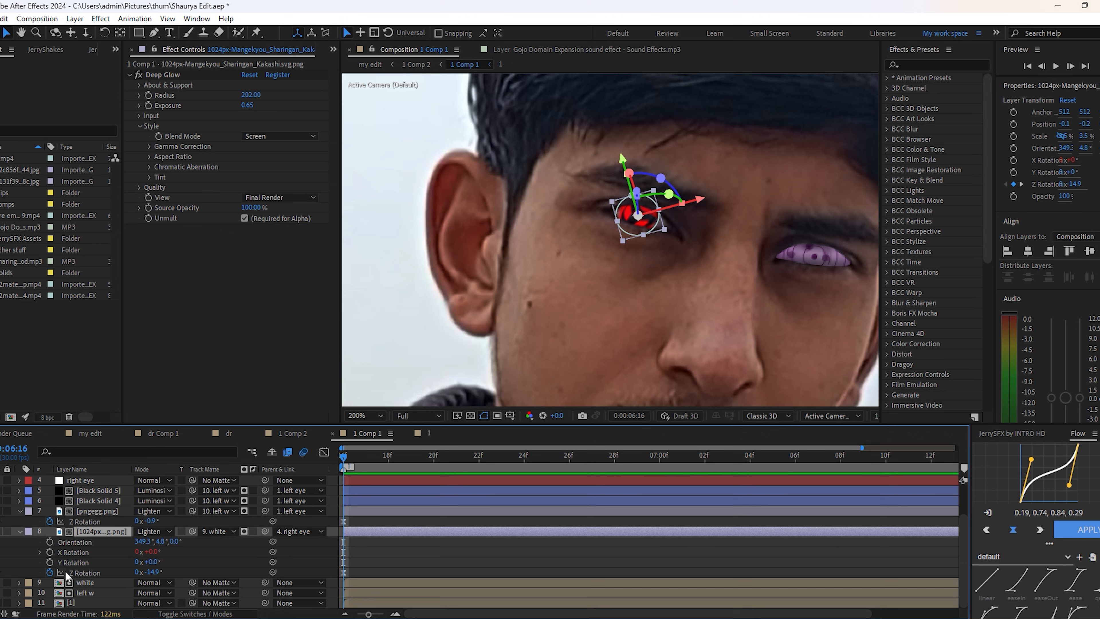
{"action": "key", "text": "space"}
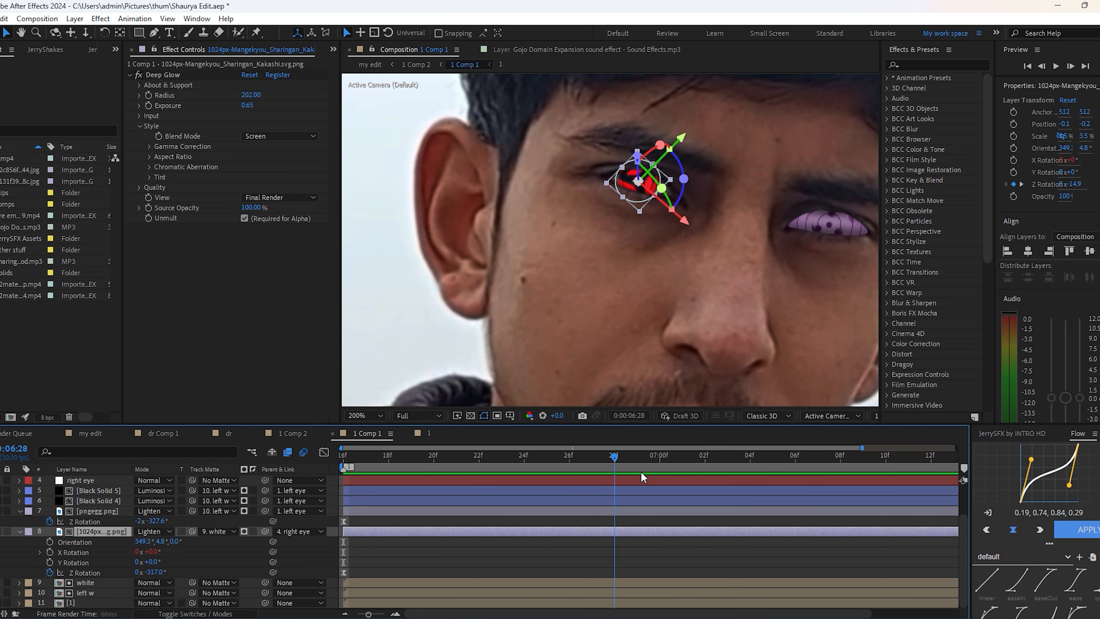
{"action": "left_click_drag", "start_coordinate": [850, 474], "coordinate": [506, 473]}
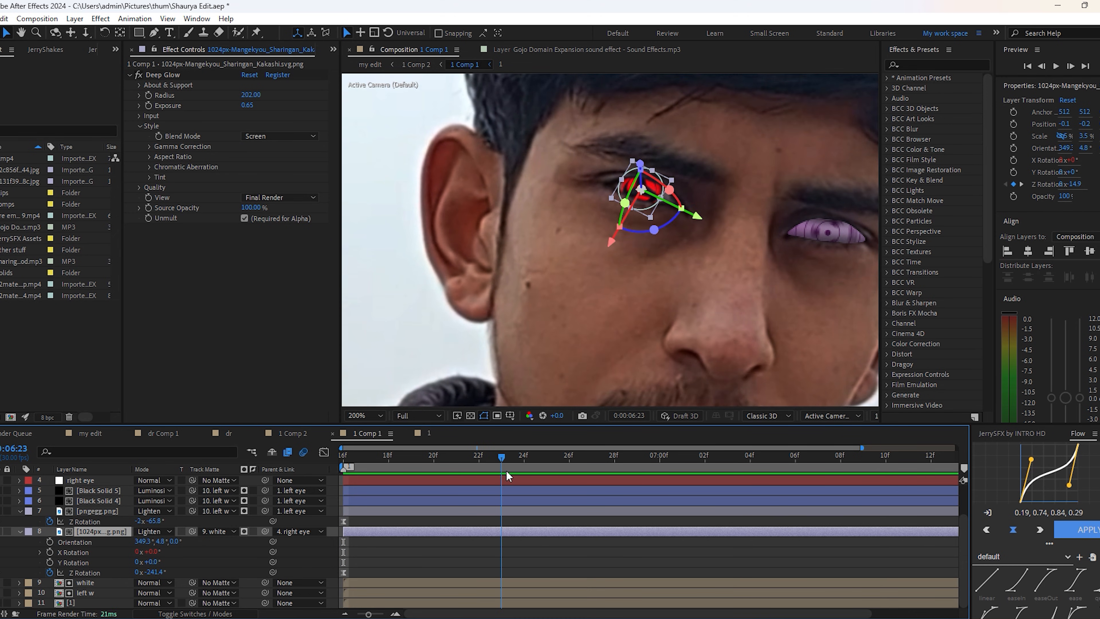
Select the white matte layer to inspect its Mocha AE settings and its masks around the red eye.
{"action": "left_click", "coordinate": [428, 557]}
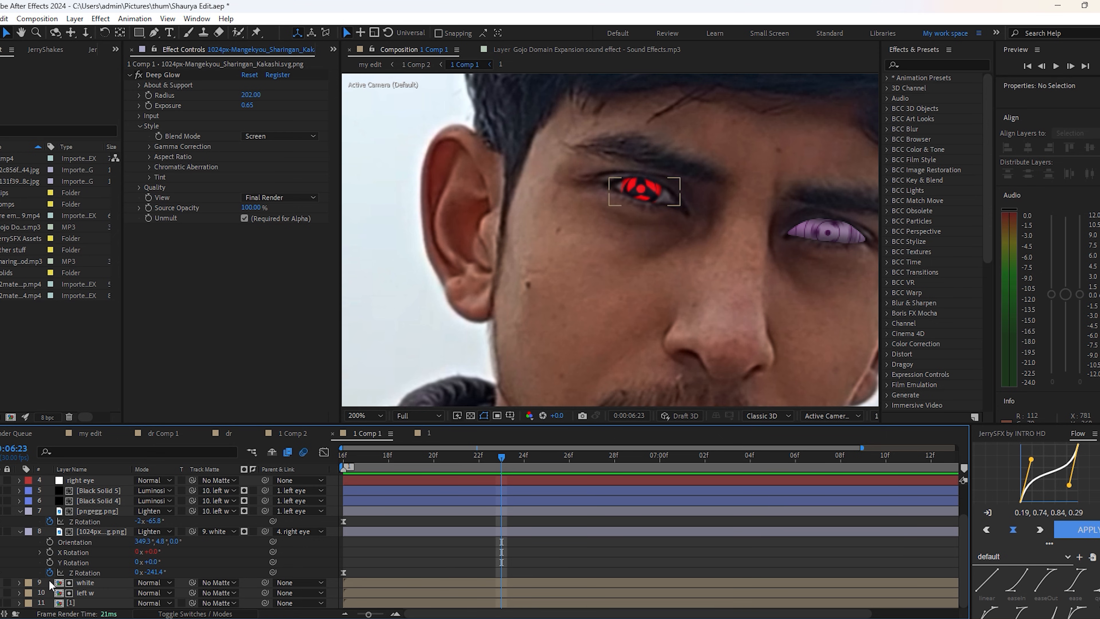
{"action": "left_click", "coordinate": [91, 592]}
{"action": "left_click", "coordinate": [87, 582]}
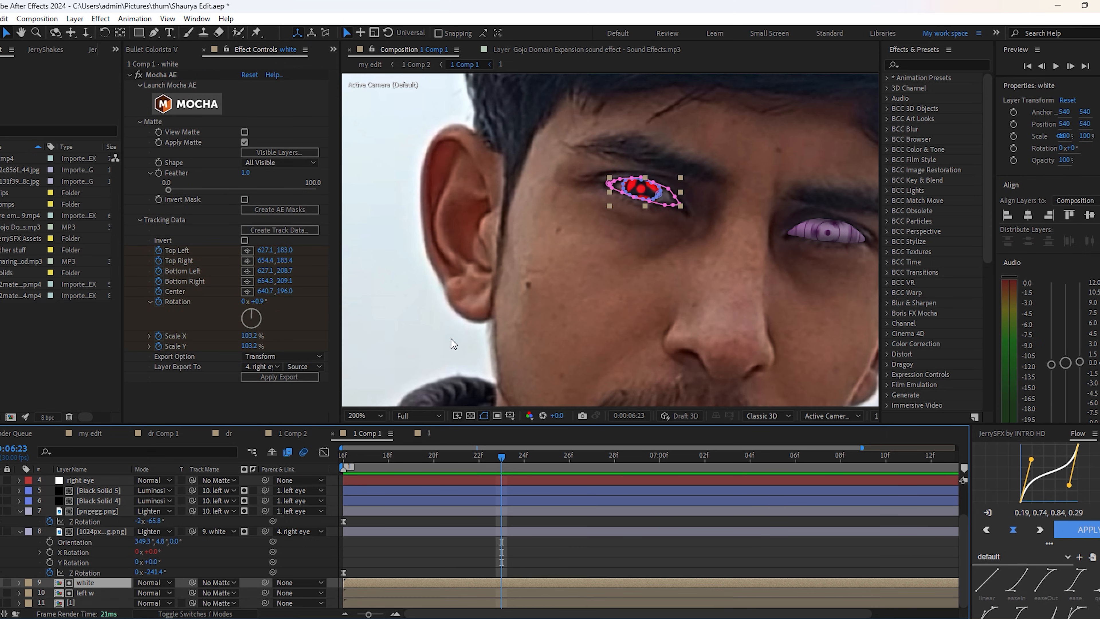
Inspect the masked Black Solid 2 layer over the red eye and go to frame 00:00:06:16.
{"action": "left_click", "coordinate": [477, 464]}
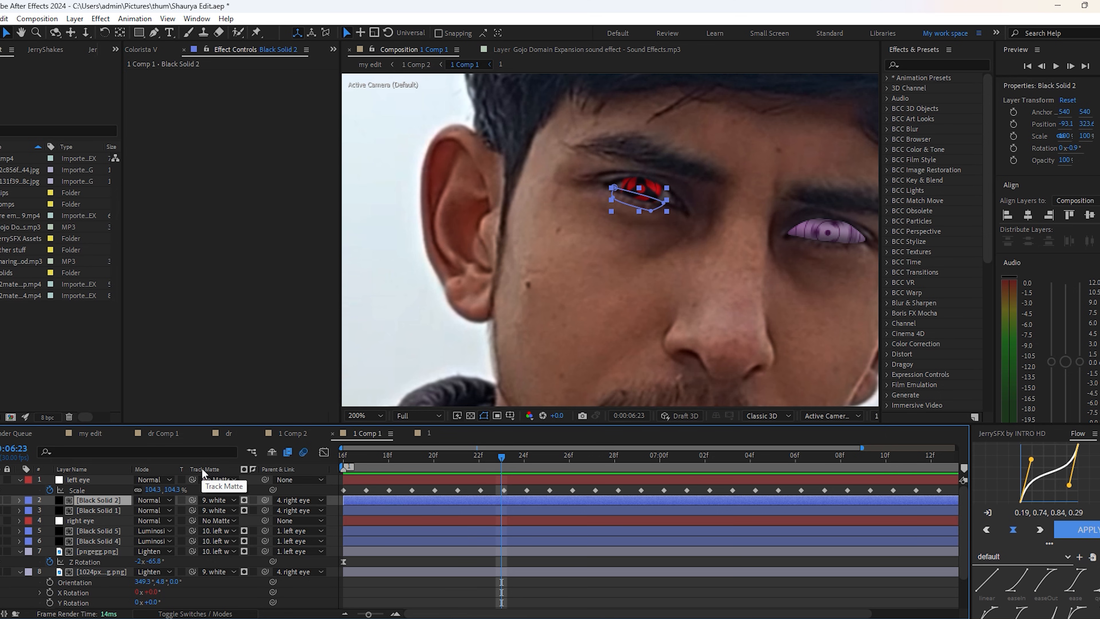
{"action": "key", "text": "f"}
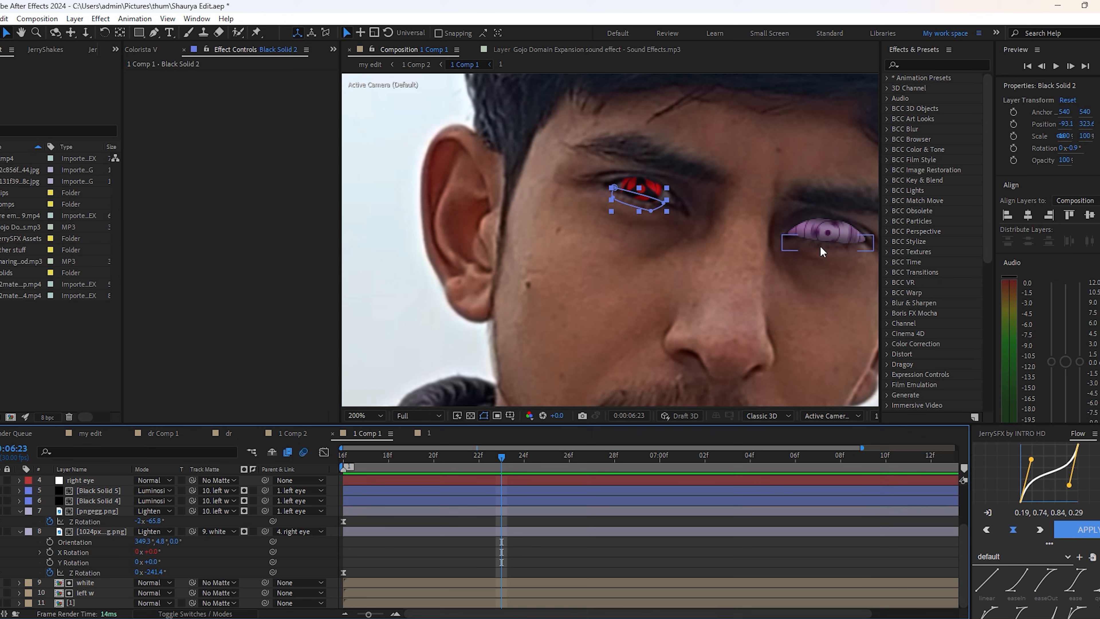
{"action": "left_click_drag", "start_coordinate": [377, 459], "coordinate": [329, 460]}
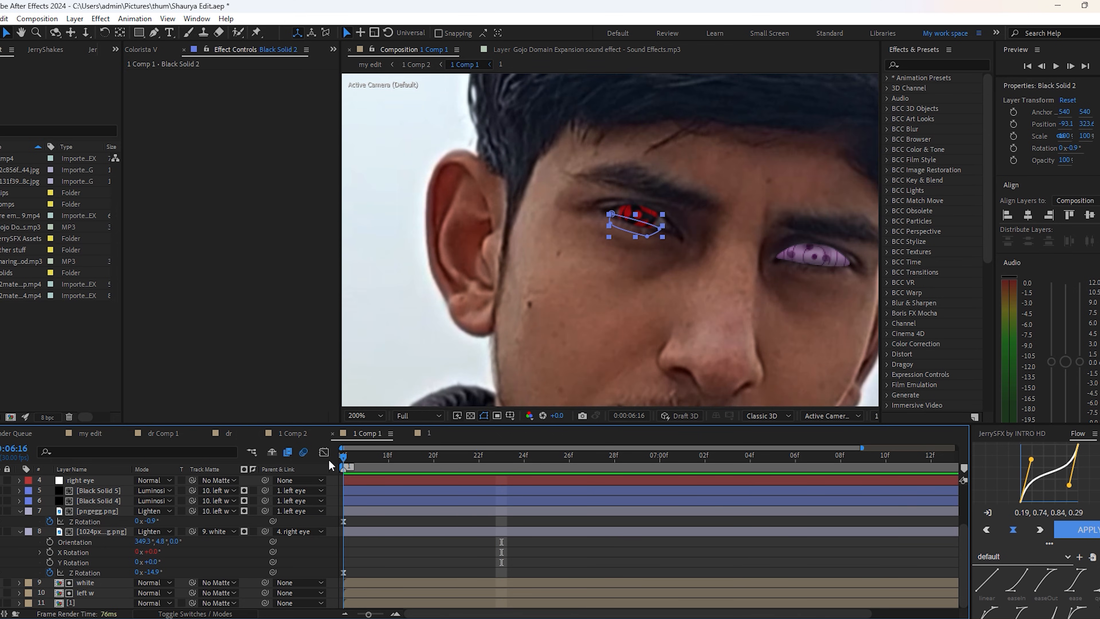
Open 1 Comp 2 and set the bottom 1 Comp layer's Luma Key to Key Out Brighter with a threshold of 186.
{"action": "left_click", "coordinate": [416, 65]}
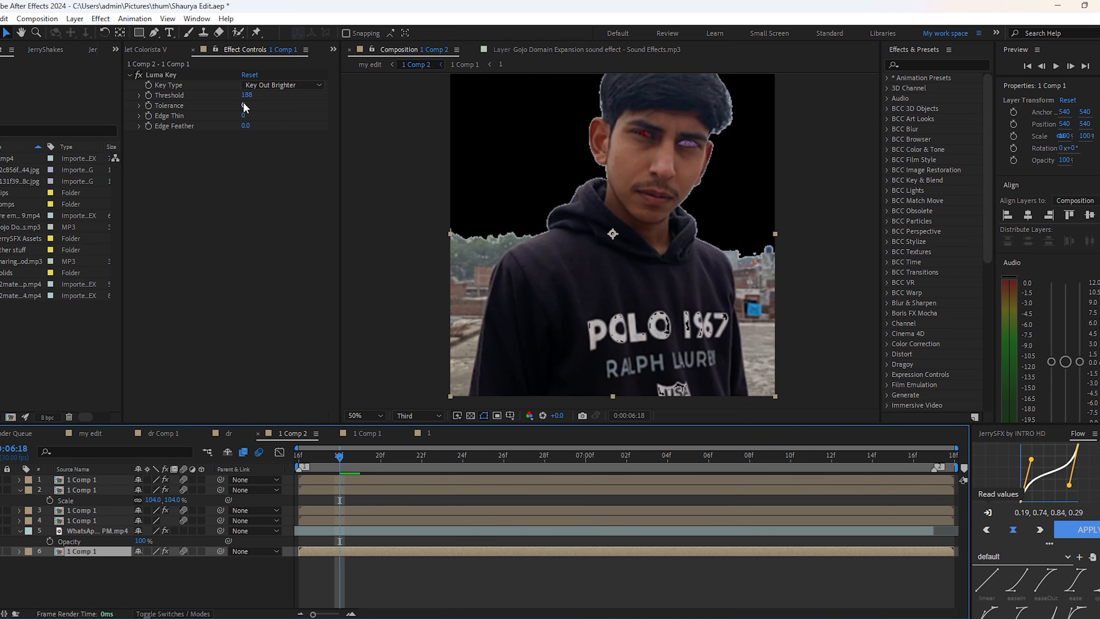
{"action": "left_click", "coordinate": [276, 86]}
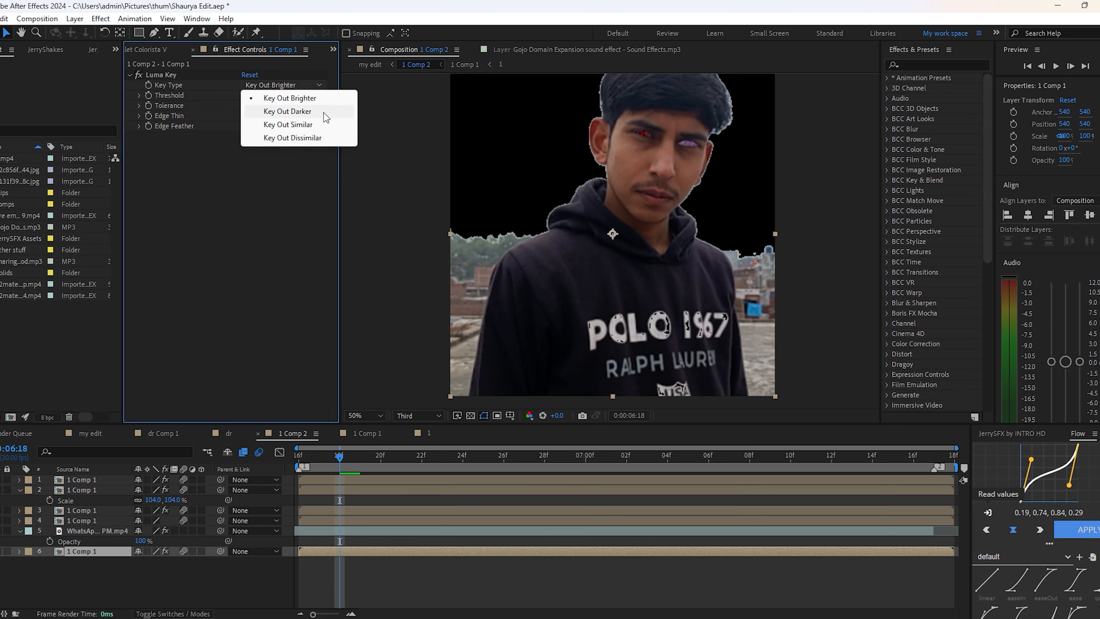
{"action": "left_click", "coordinate": [321, 100]}
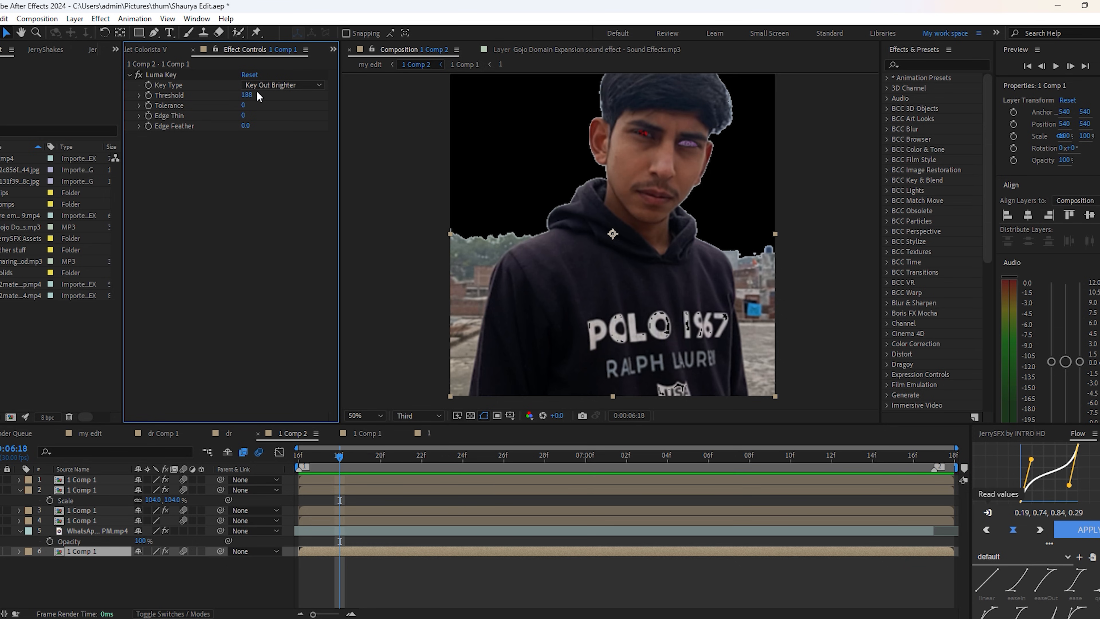
{"action": "left_click", "coordinate": [293, 83]}
{"action": "left_click", "coordinate": [251, 230]}
{"action": "left_click_drag", "start_coordinate": [250, 97], "coordinate": [498, 347]}
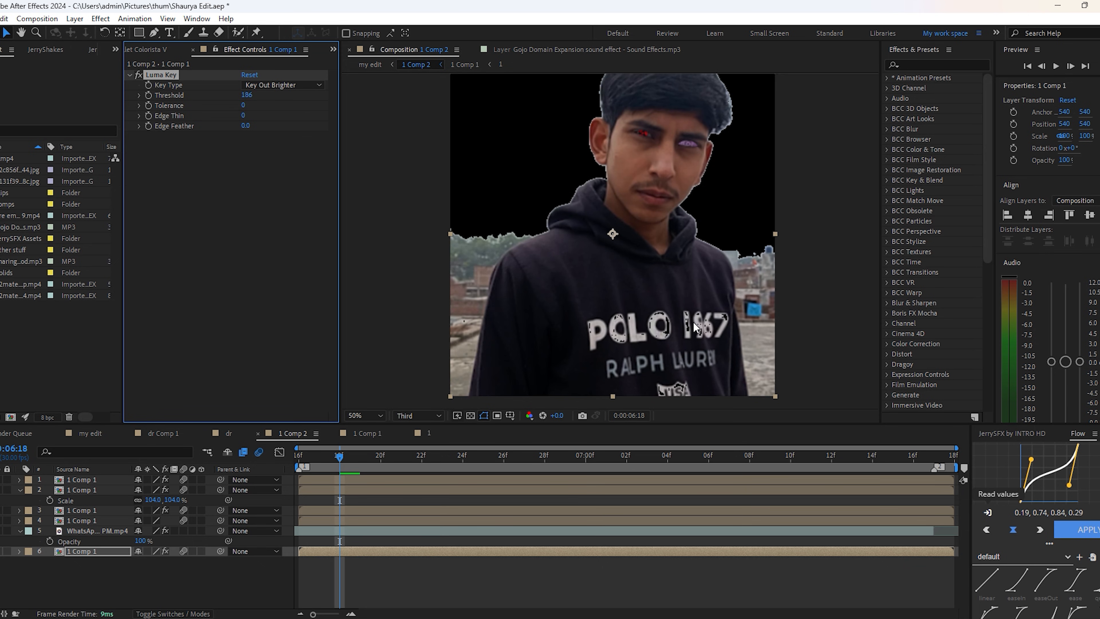
Examine the hoodie lettering up close for the Luma Key's effect, then fit the whole frame in the viewer.
{"action": "scroll", "coordinate": [692, 324], "scroll_direction": "up", "scroll_amount": 1}
{"action": "left_click_drag", "start_coordinate": [701, 317], "coordinate": [642, 142]}
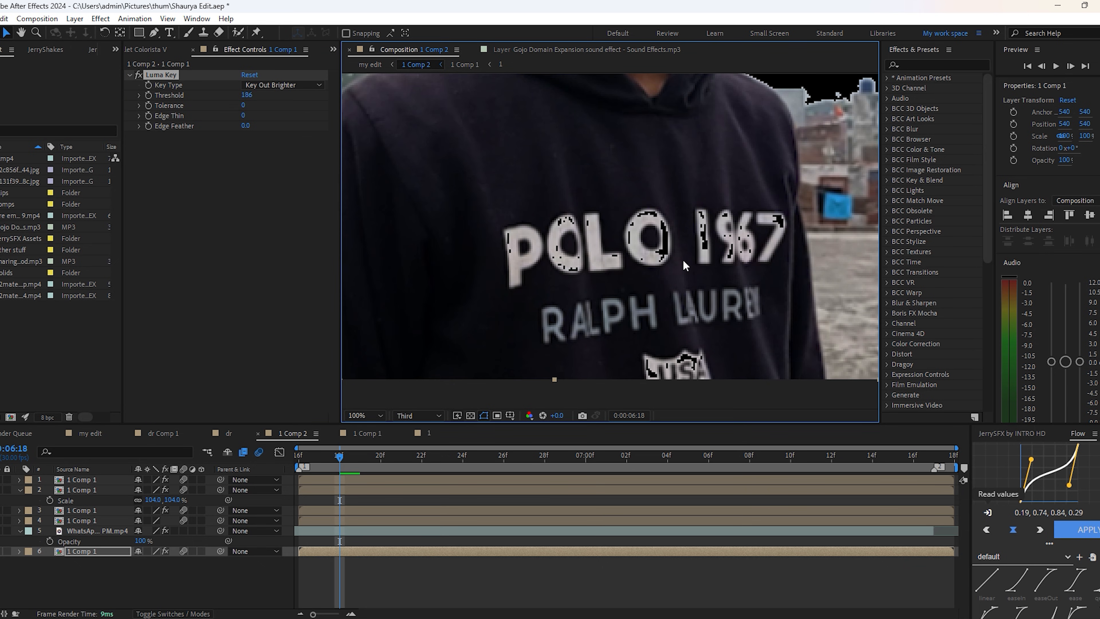
{"action": "scroll", "coordinate": [684, 265], "scroll_direction": "down", "scroll_amount": 1}
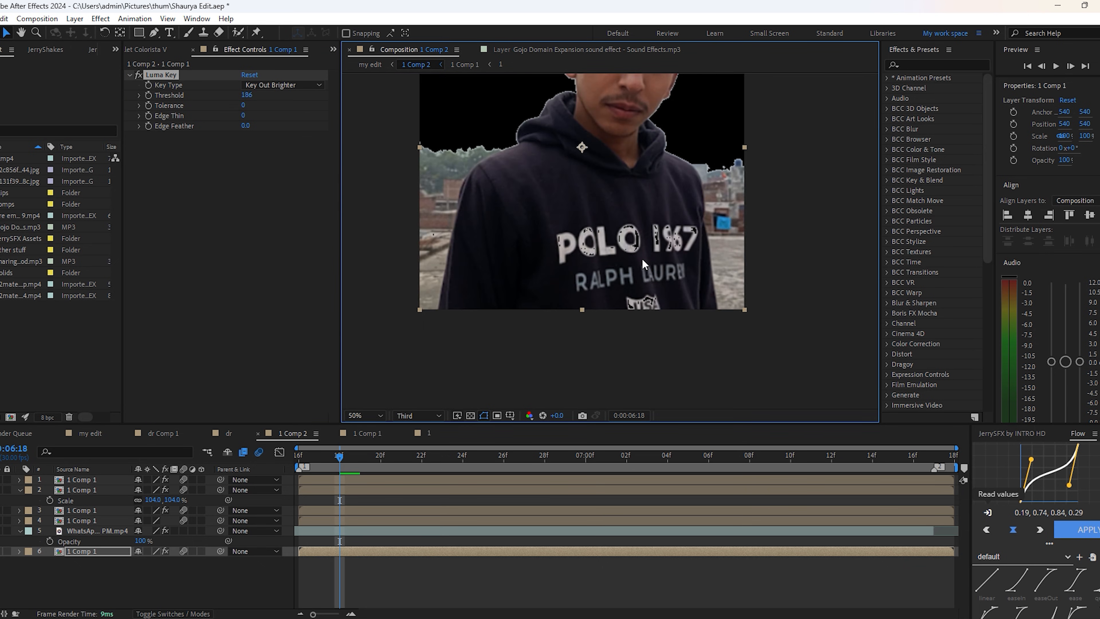
{"action": "left_click", "coordinate": [363, 415]}
{"action": "left_click", "coordinate": [384, 207]}
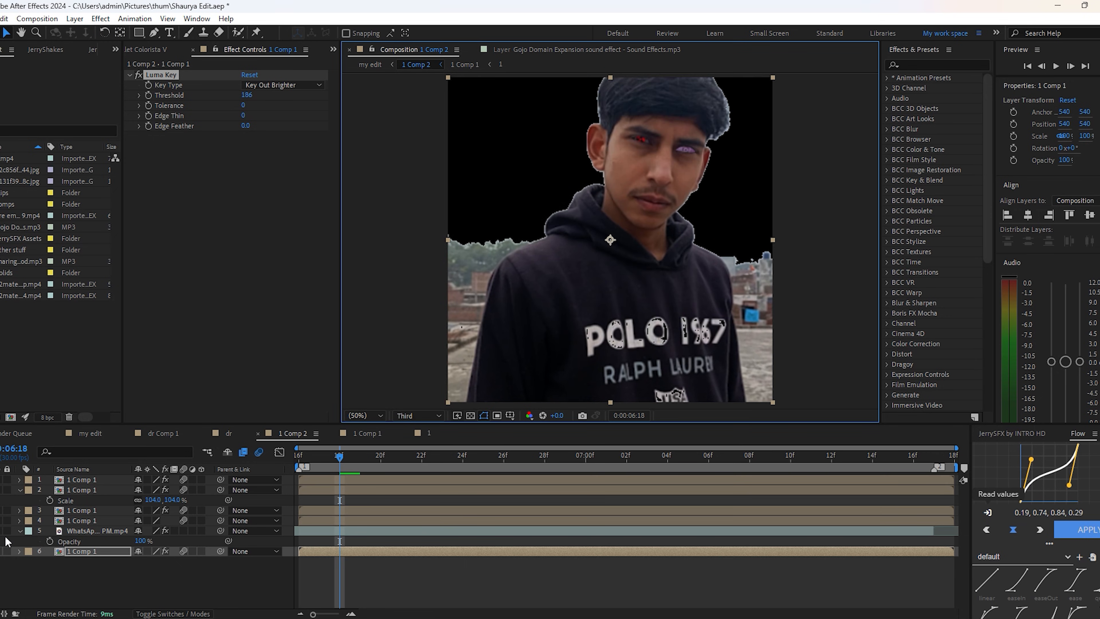
Show the masked 1 Comp copy in layer 4 over the hoodie and compare it with the Luma Key layer.
{"action": "left_click", "coordinate": [1, 521]}
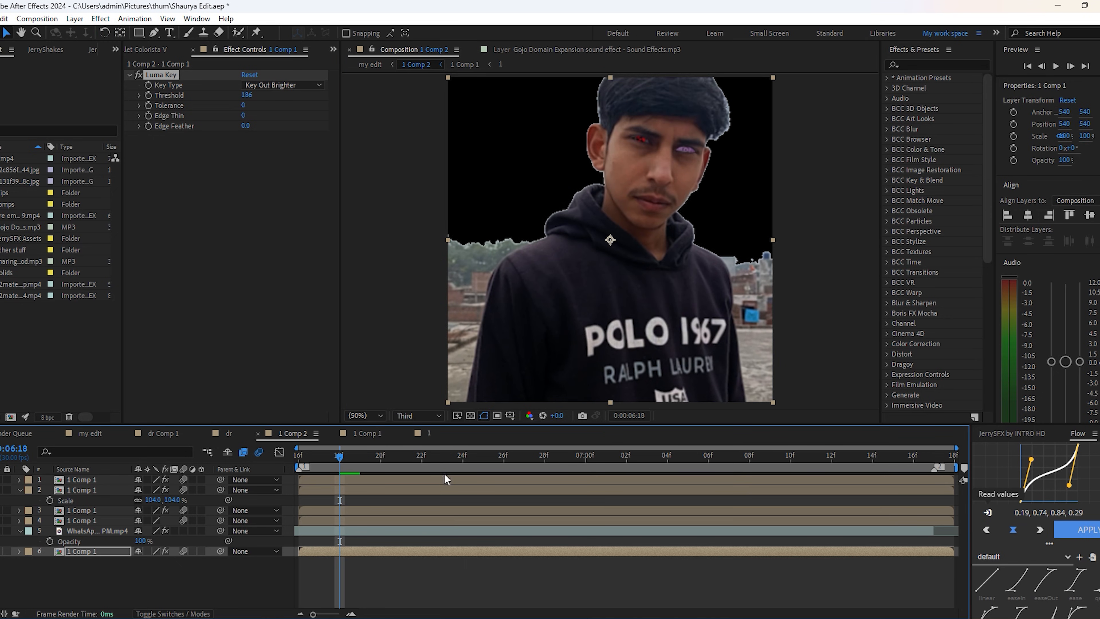
{"action": "left_click", "coordinate": [326, 520]}
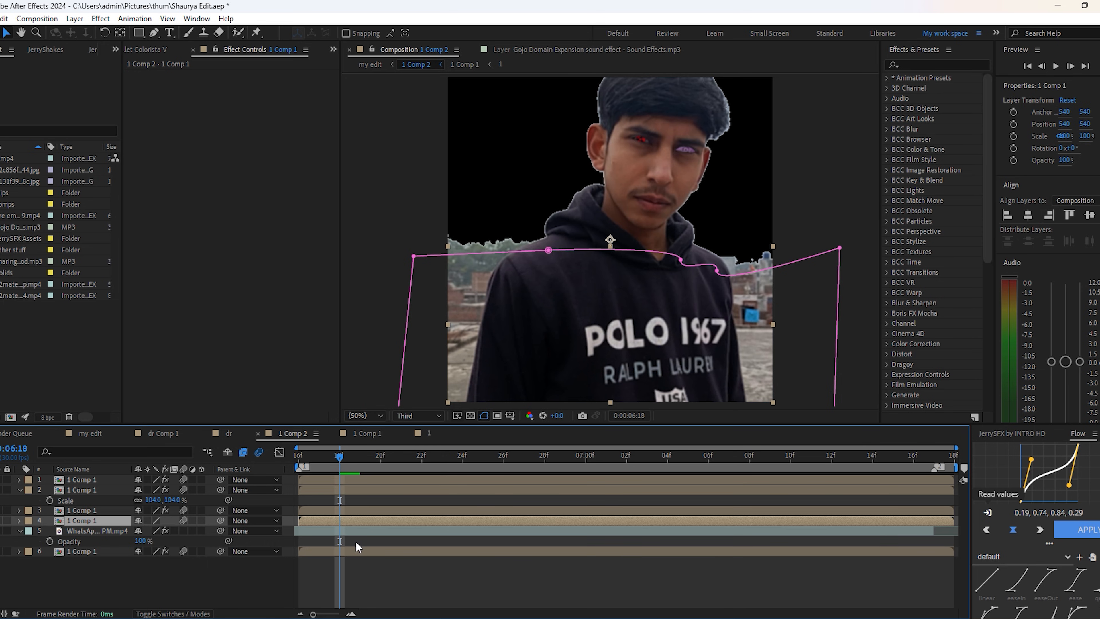
{"action": "left_click", "coordinate": [353, 551]}
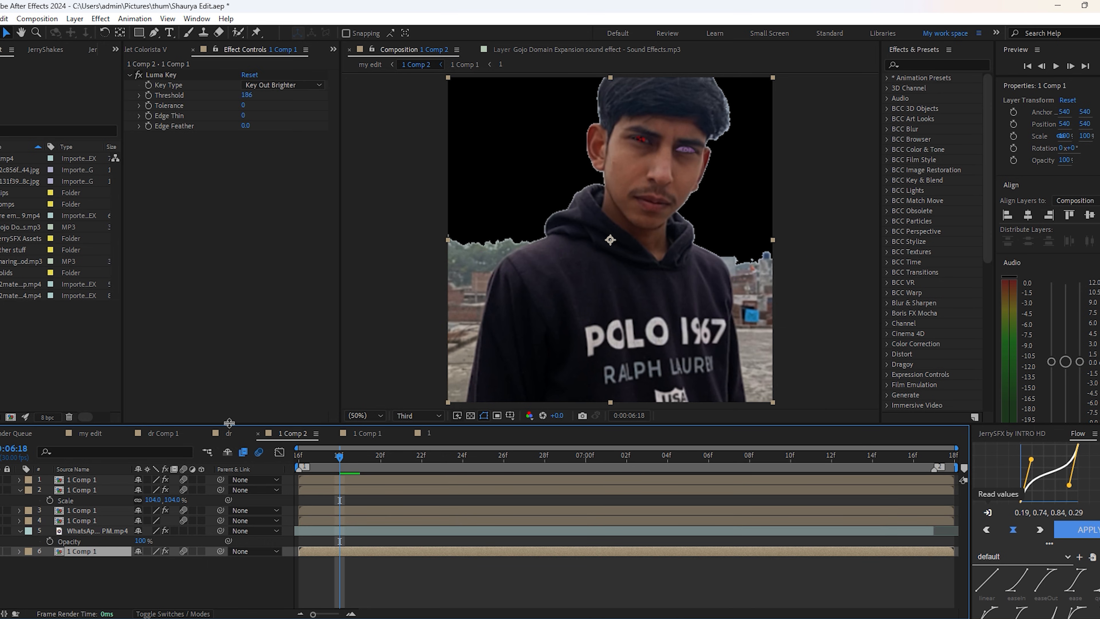
{"action": "left_click", "coordinate": [346, 520]}
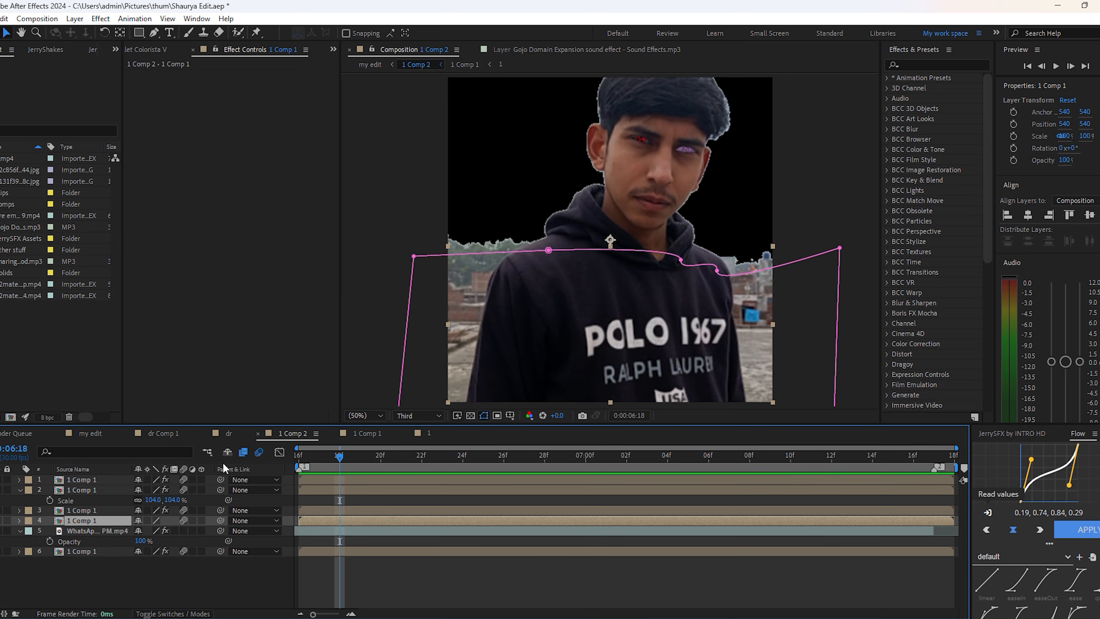
Isolate the masked layer 4 to check the area it covers, restore the other layers and clear the selection.
{"action": "left_click", "coordinate": [1, 520]}
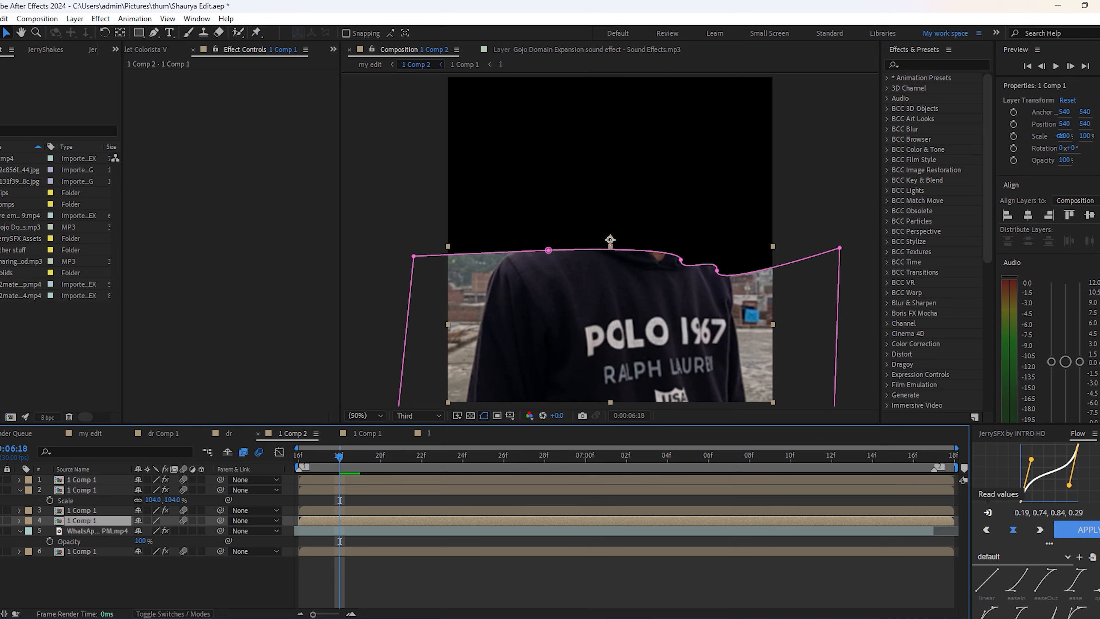
{"action": "left_click", "coordinate": [1, 520]}
{"action": "left_click", "coordinate": [406, 552]}
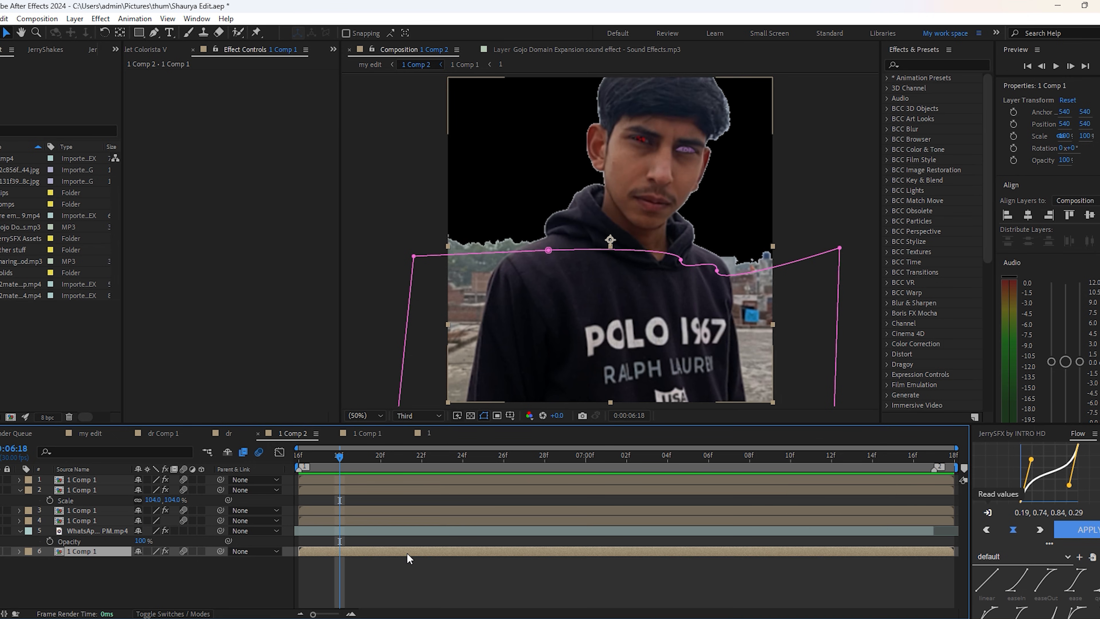
{"action": "left_click", "coordinate": [369, 524]}
{"action": "left_click", "coordinate": [179, 591]}
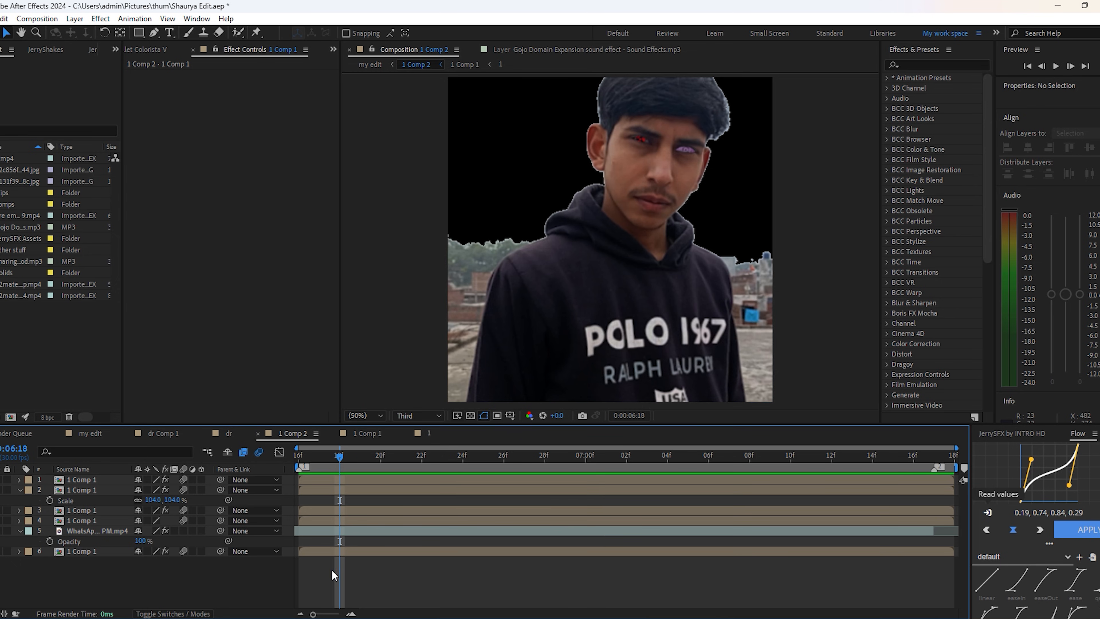
Show the WhatsApp video layer behind the subject and the red-tinted 1 Comp copy in layer 3.
{"action": "left_click", "coordinate": [1, 530]}
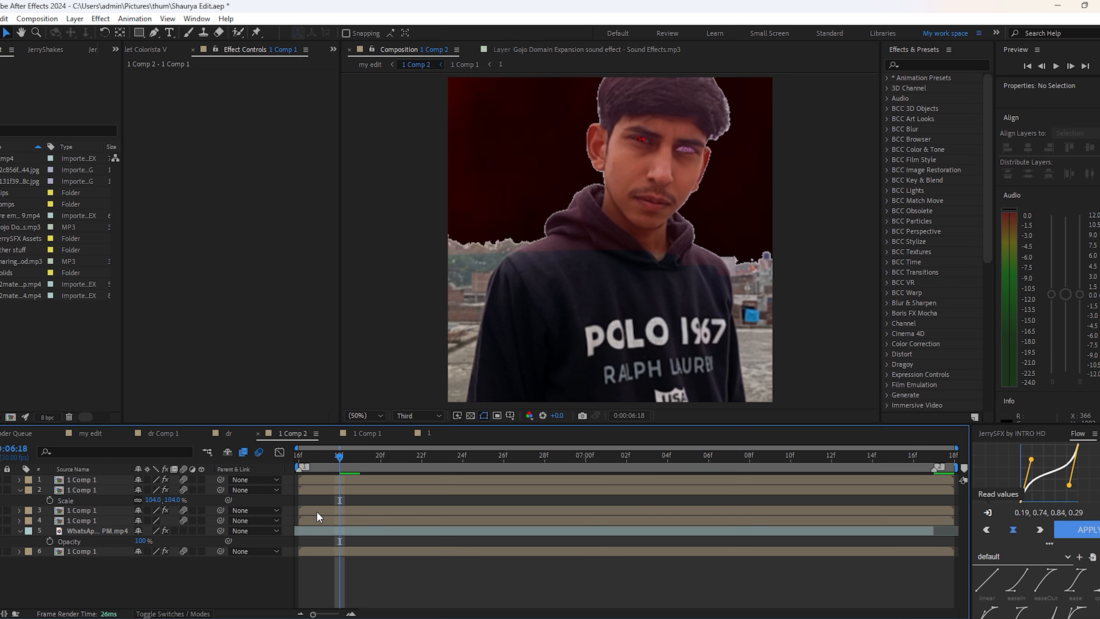
{"action": "left_click", "coordinate": [317, 521]}
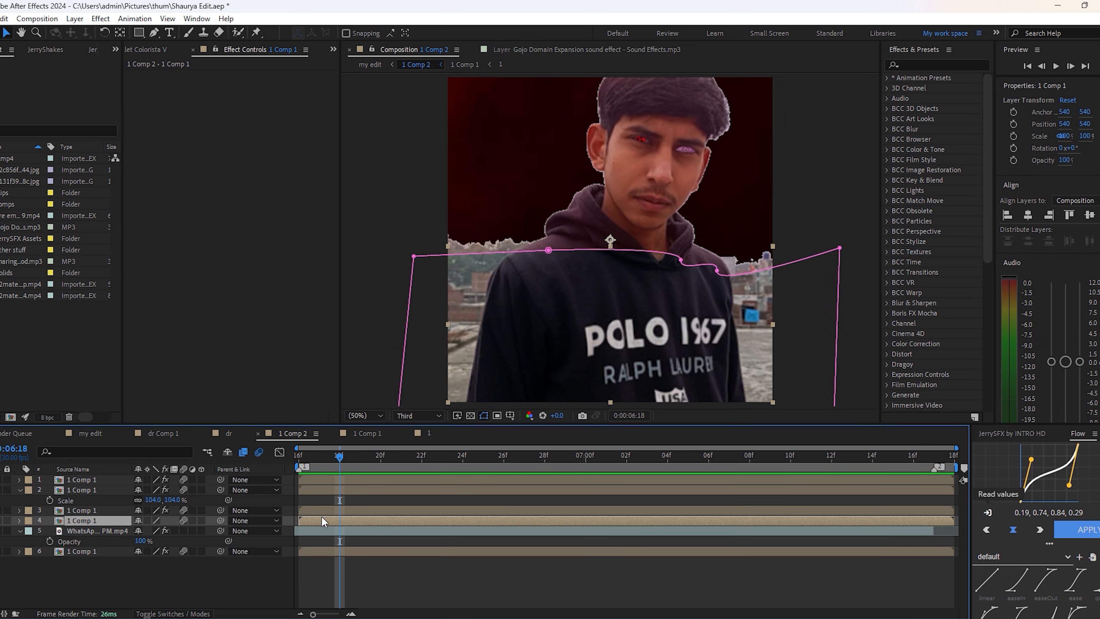
{"action": "left_click", "coordinate": [344, 508]}
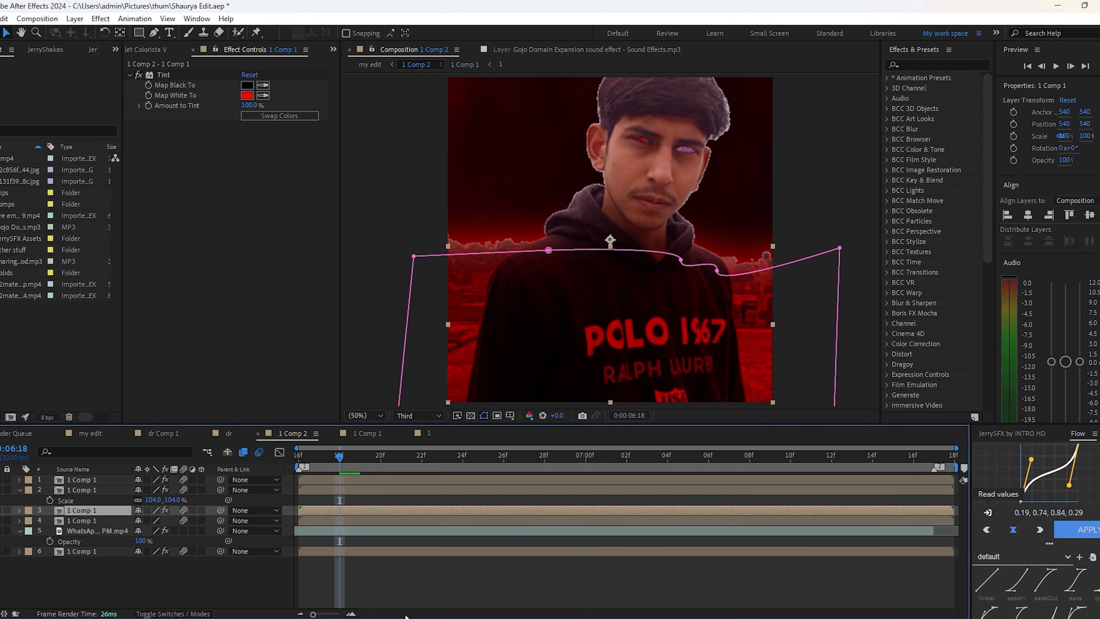
{"action": "left_click", "coordinate": [384, 582]}
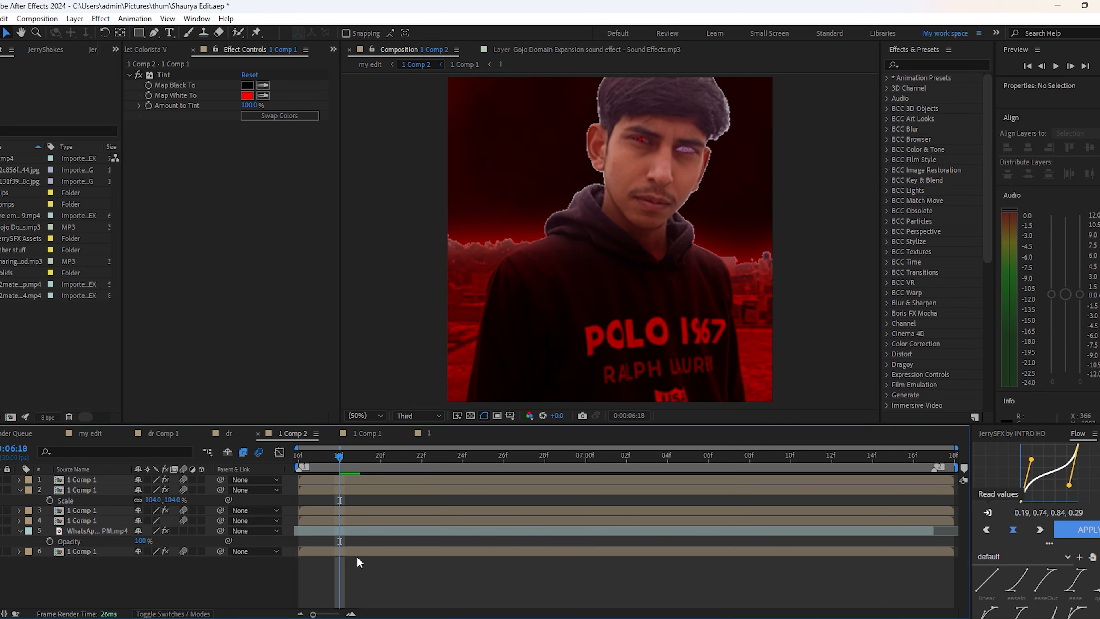
Show the two Roto Brush copies of 1 Comp in layers 1 and 2 above the red background.
{"action": "left_click", "coordinate": [99, 554]}
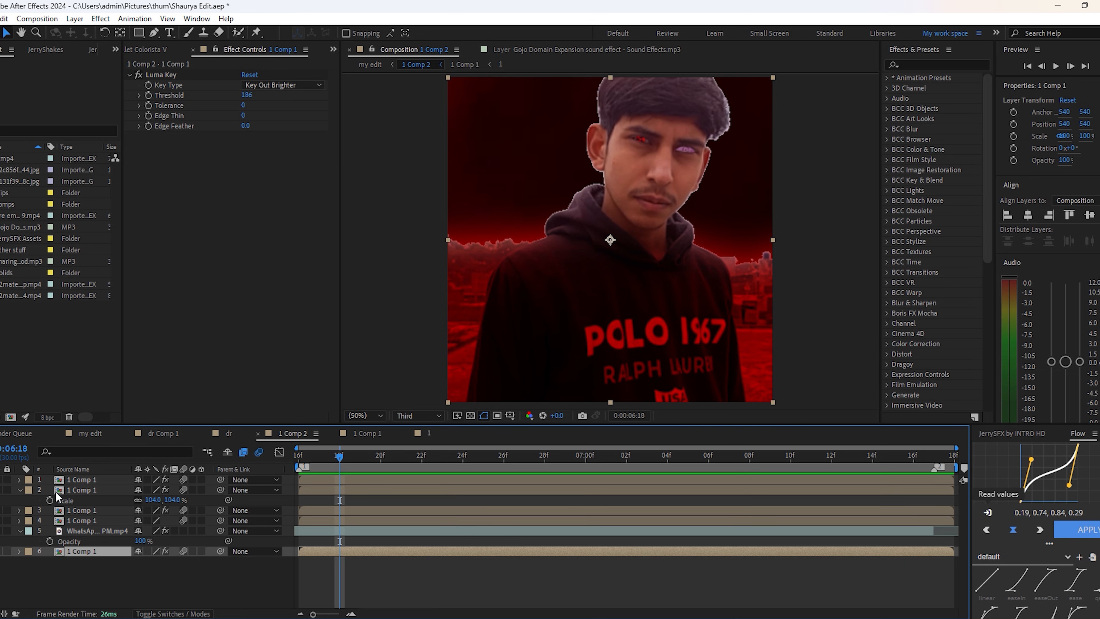
{"action": "left_click", "coordinate": [397, 494]}
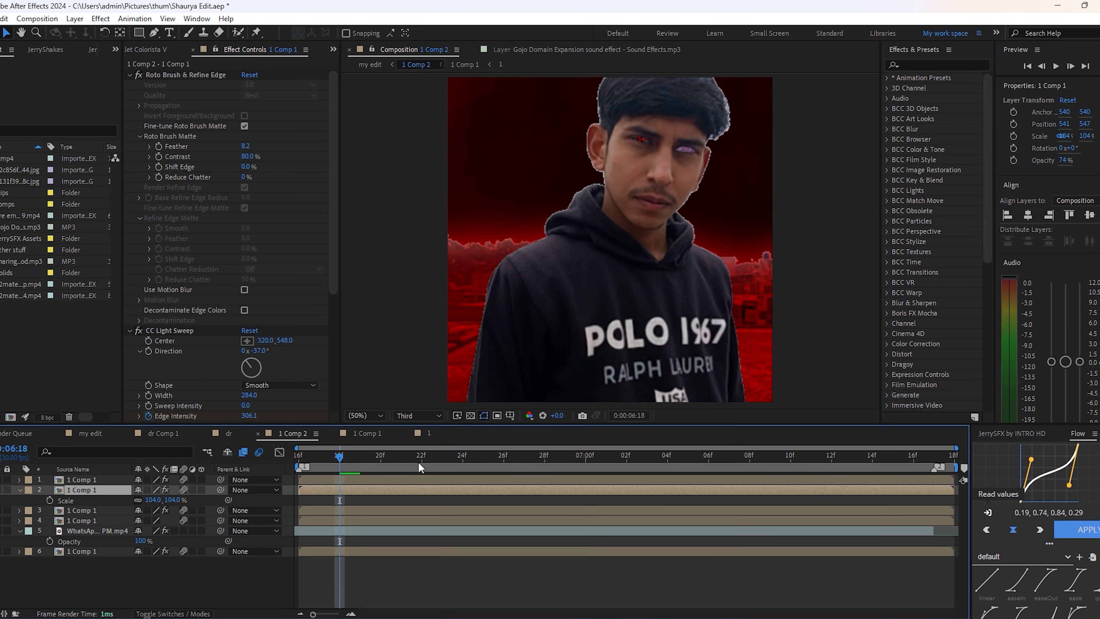
{"action": "left_click", "coordinate": [345, 481]}
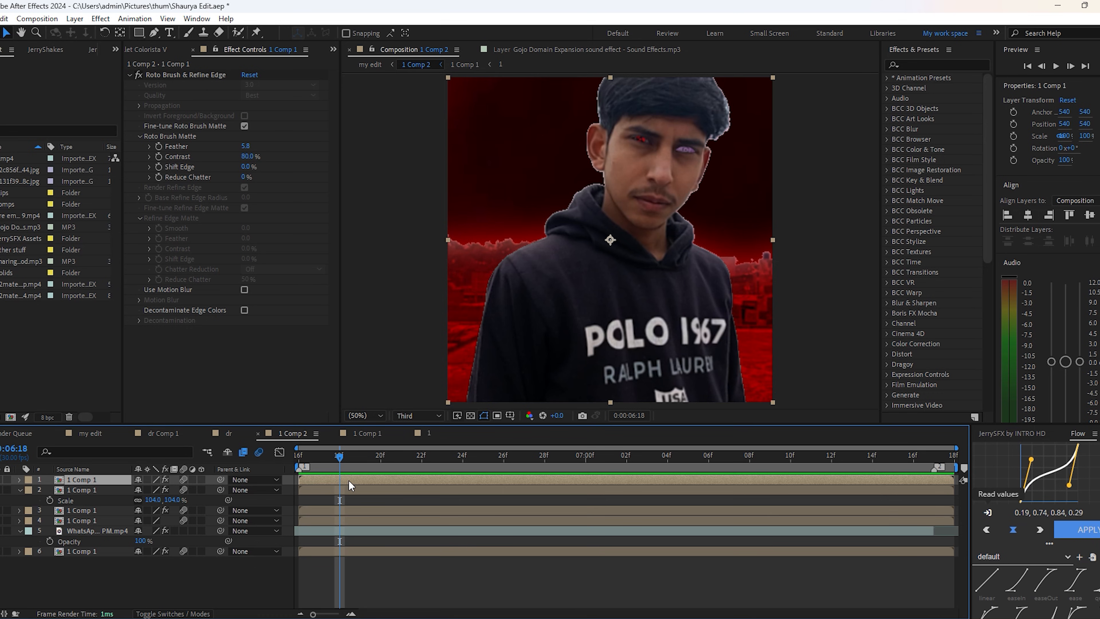
{"action": "left_click", "coordinate": [344, 490]}
Inspect layer 2's CC Light Sweep and Deep Glow settings, starting from the composition's first frame.
{"action": "scroll", "coordinate": [168, 250], "scroll_direction": "down", "scroll_amount": 5}
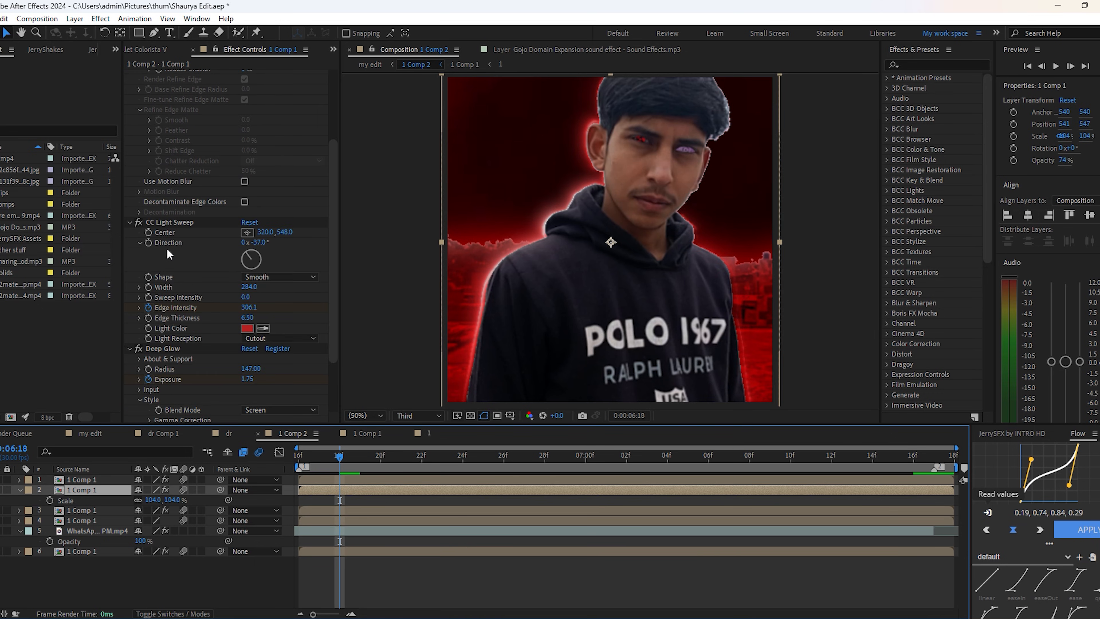
{"action": "left_click", "coordinate": [178, 222]}
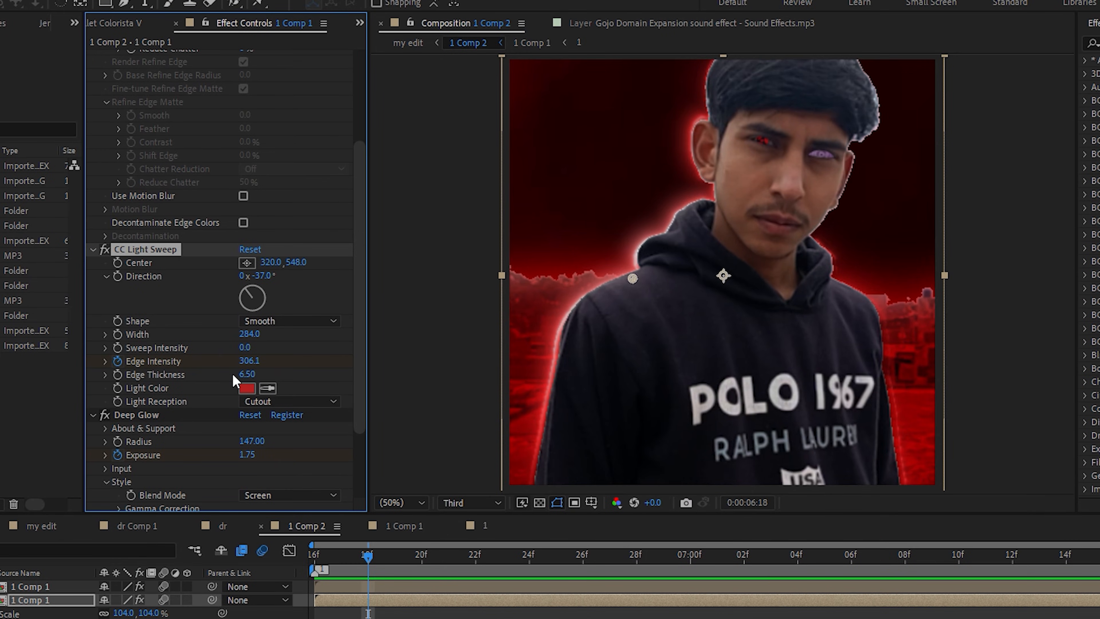
{"action": "key", "text": "Home"}
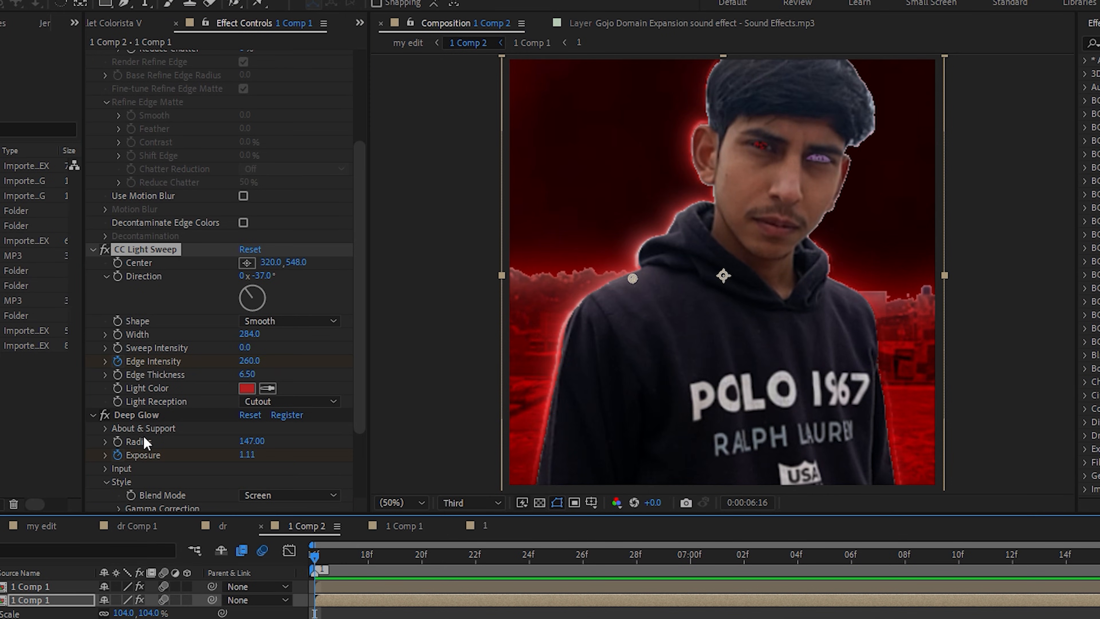
{"action": "scroll", "coordinate": [155, 420], "scroll_direction": "down", "scroll_amount": 3}
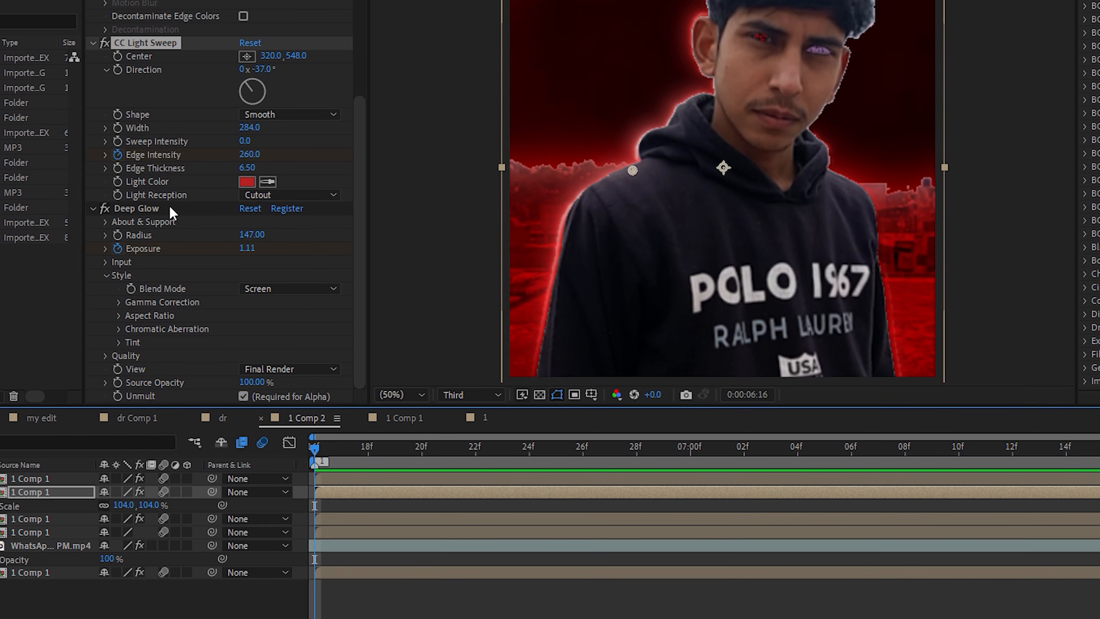
{"action": "left_click", "coordinate": [143, 322]}
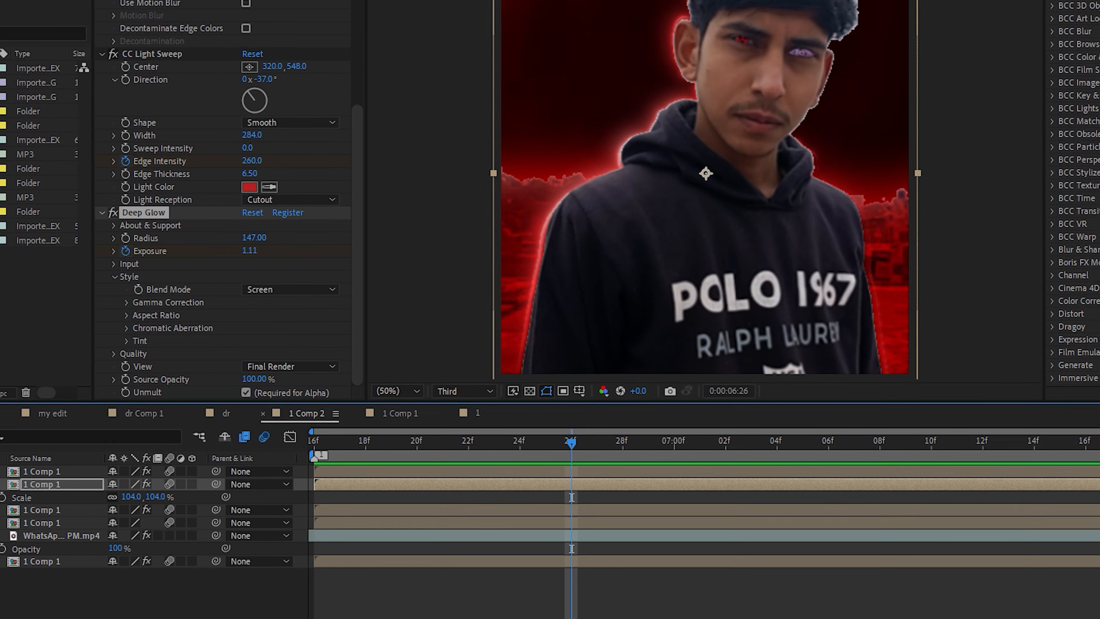
Return to the my edit composition and open the nested AAg.mp4 Comp 2.
{"action": "left_click", "coordinate": [388, 3]}
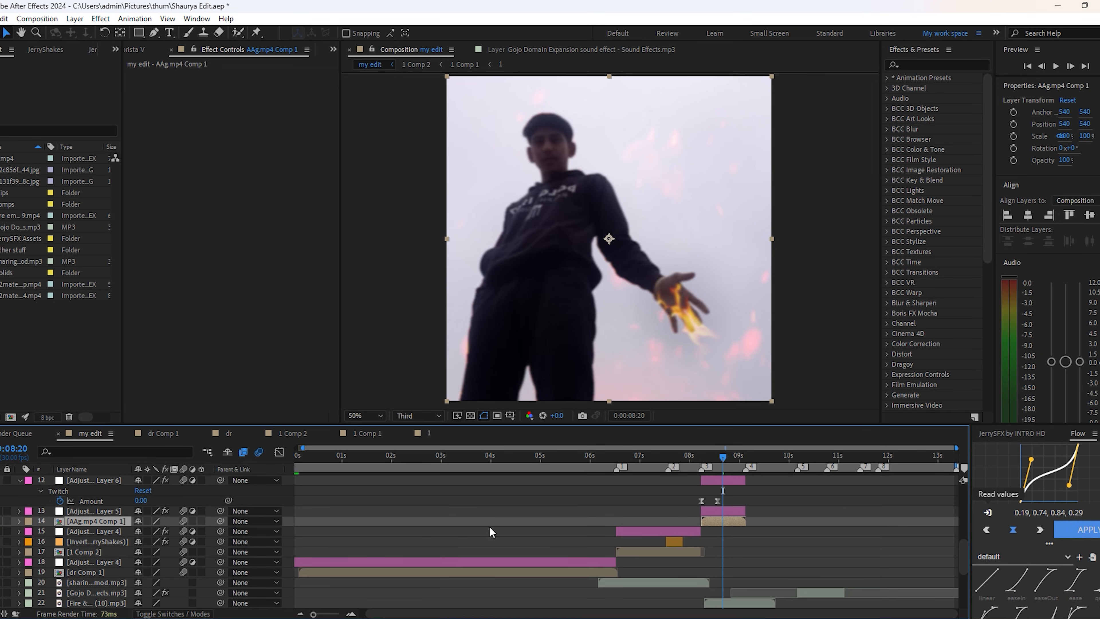
{"action": "left_click", "coordinate": [127, 433]}
{"action": "left_click", "coordinate": [127, 433]}
{"action": "left_click", "coordinate": [127, 433]}
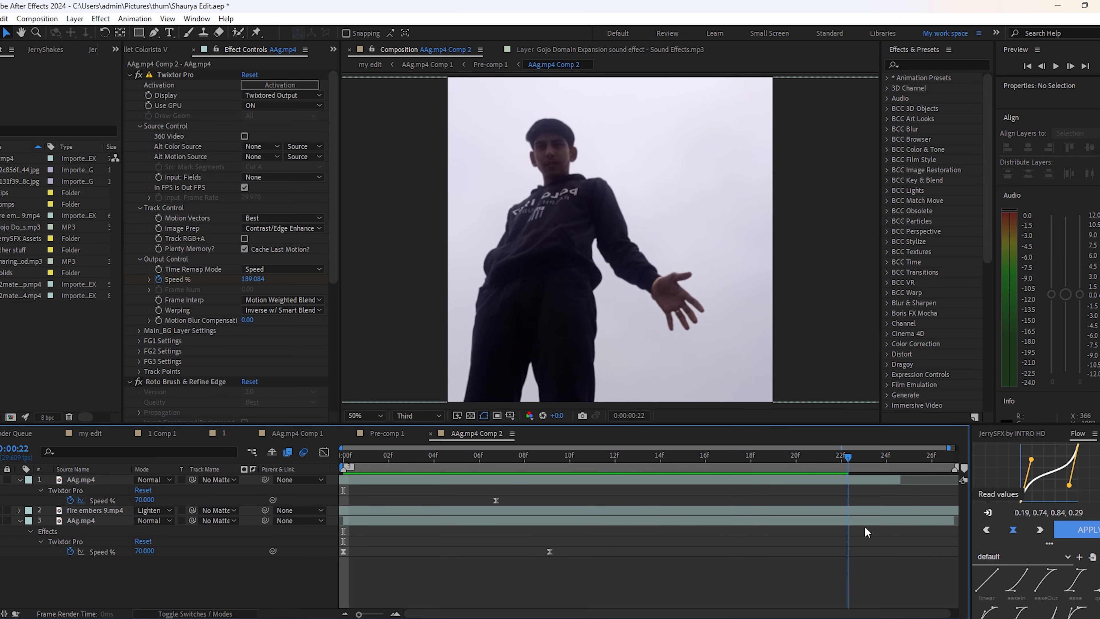
Preview the AAg.mp4 footage and check the Twixtor Pro settings on the bottom layer.
{"action": "key", "text": "space"}
{"action": "left_click", "coordinate": [487, 522]}
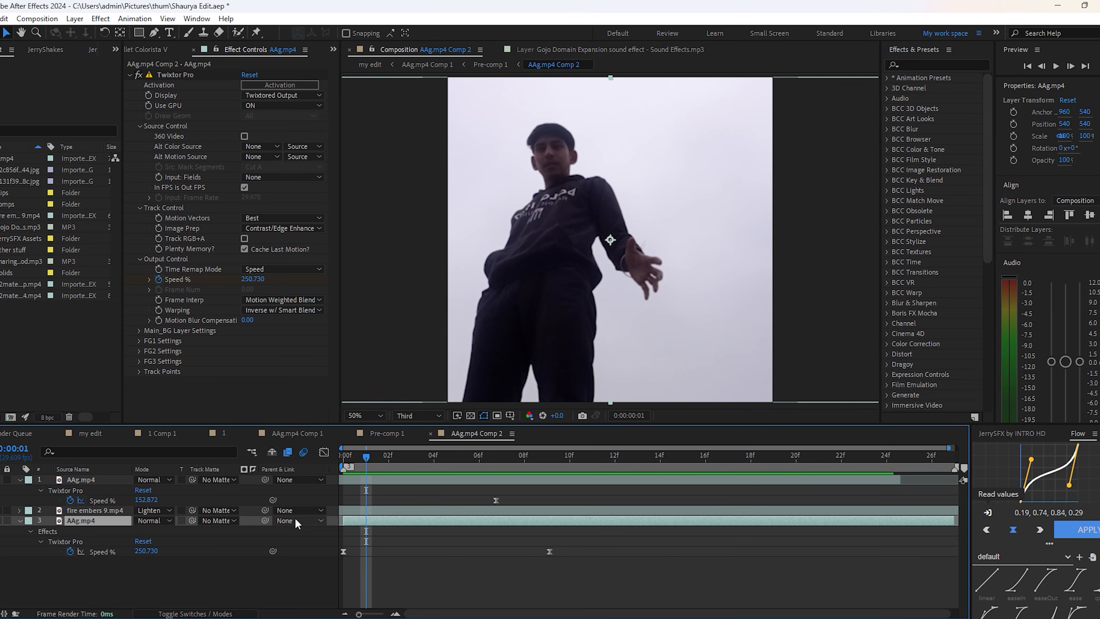
{"action": "key", "text": "space"}
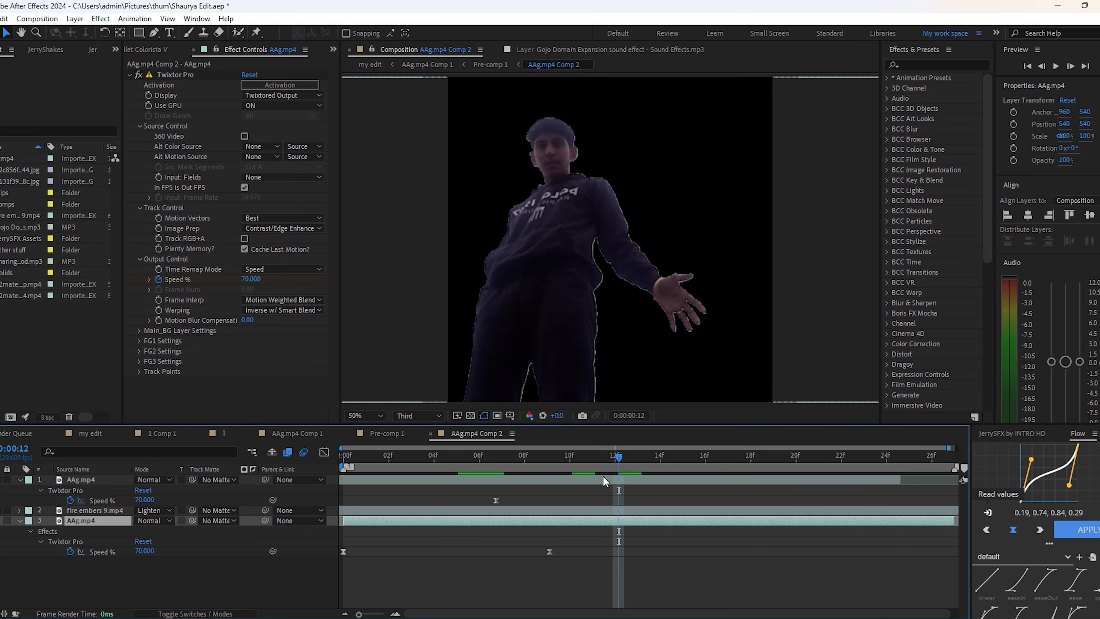
Show the fire embers 9.mp4 layer in Lighten mode between the AAg.mp4 layers and inspect its Deep Glow 2 settings.
{"action": "left_click", "coordinate": [8, 558]}
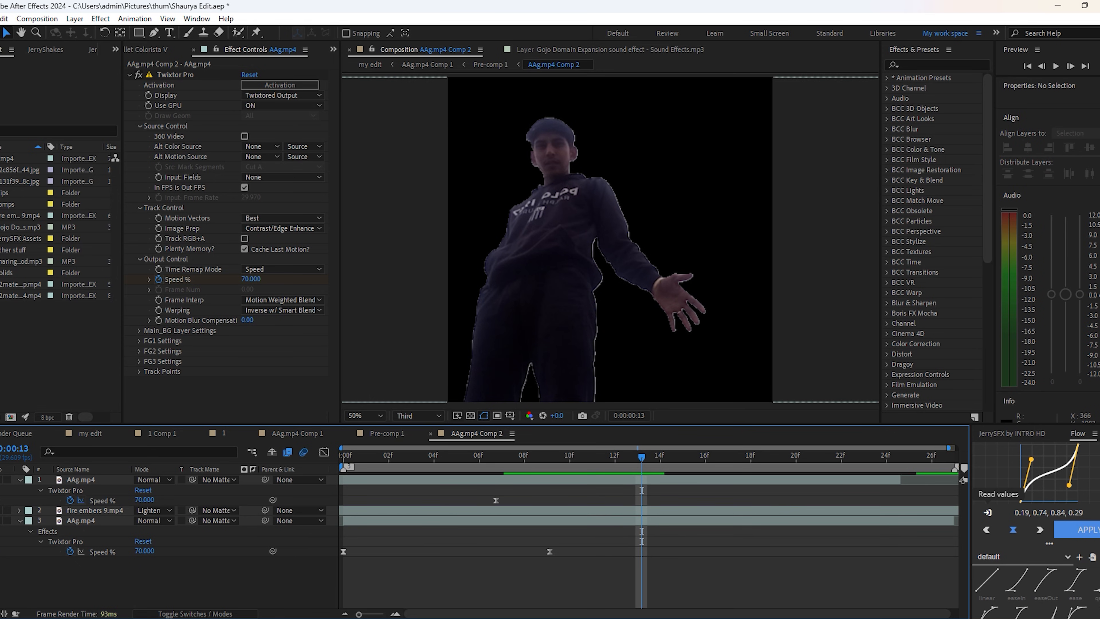
{"action": "left_click", "coordinate": [605, 510]}
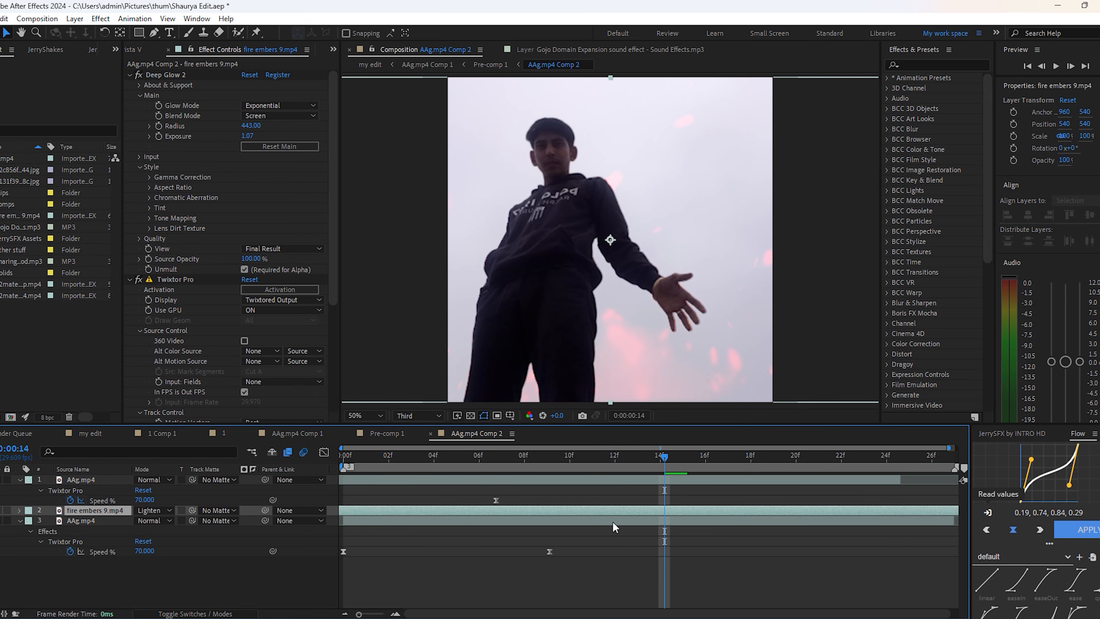
{"action": "left_click", "coordinate": [445, 594]}
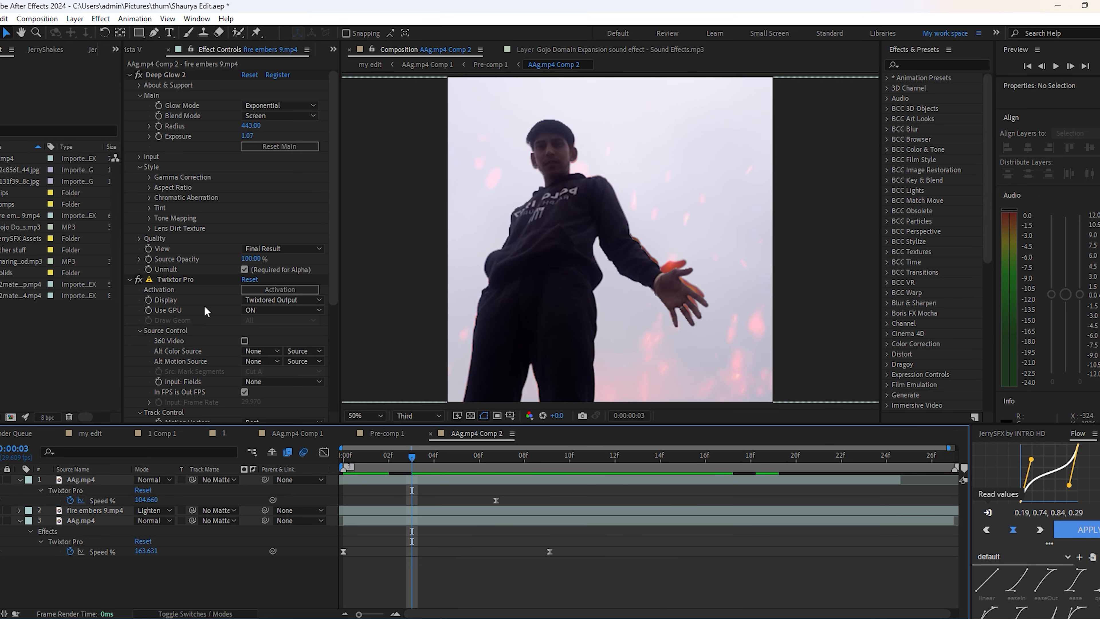
Open Pre-comp 1 and inspect its base AAg.mp4 Comp 2 layer and the Mocha AE hand matte above it.
{"action": "left_click", "coordinate": [389, 435]}
{"action": "left_click", "coordinate": [406, 530]}
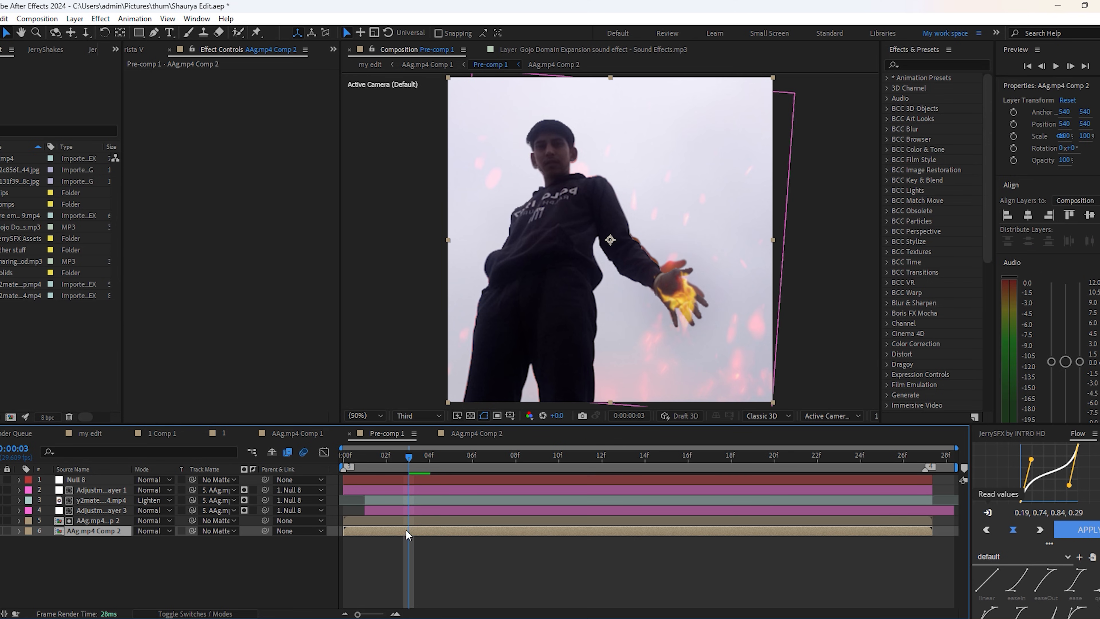
{"action": "left_click", "coordinate": [432, 520]}
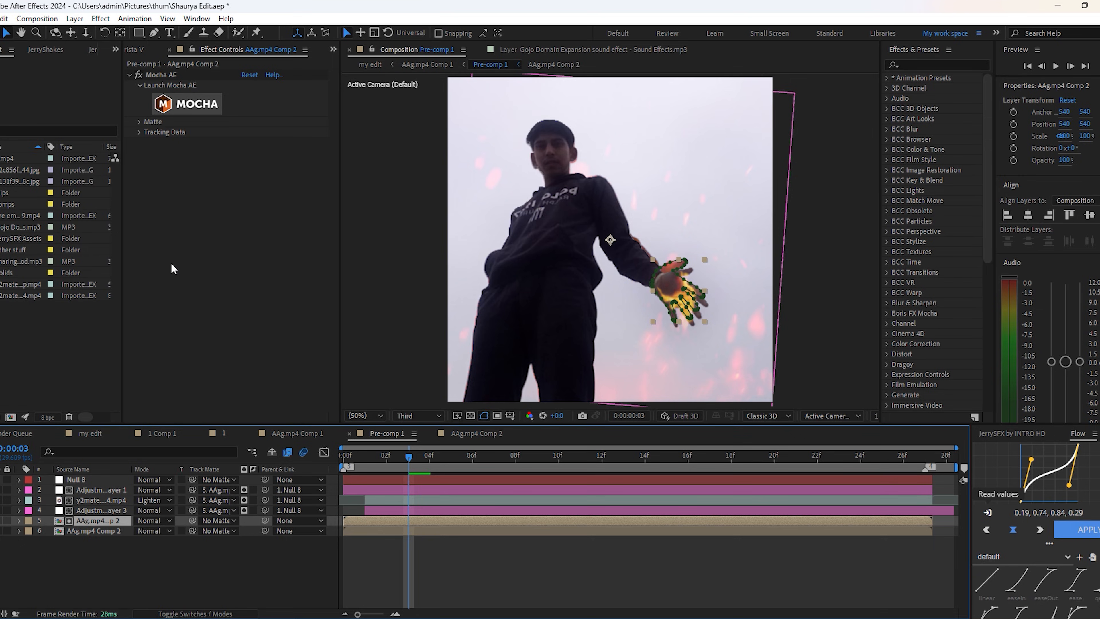
Launch Mocha AE on the hand matte at proxy resolution, and preview the fire overlay on the hand in Pre-comp 1.
{"action": "left_click", "coordinate": [203, 106]}
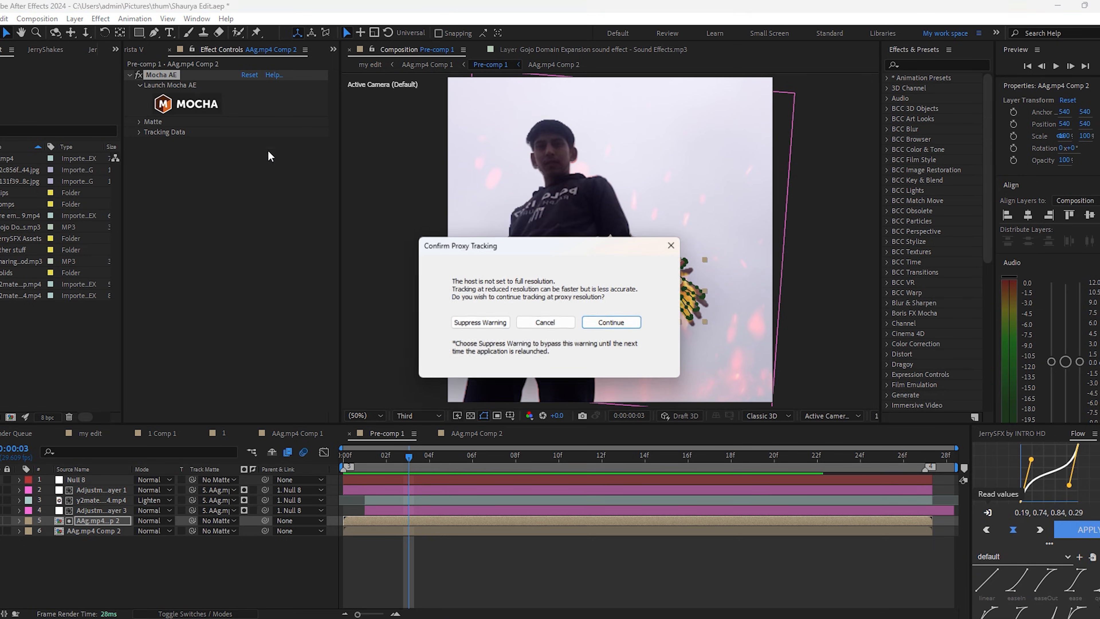
{"action": "left_click", "coordinate": [633, 323]}
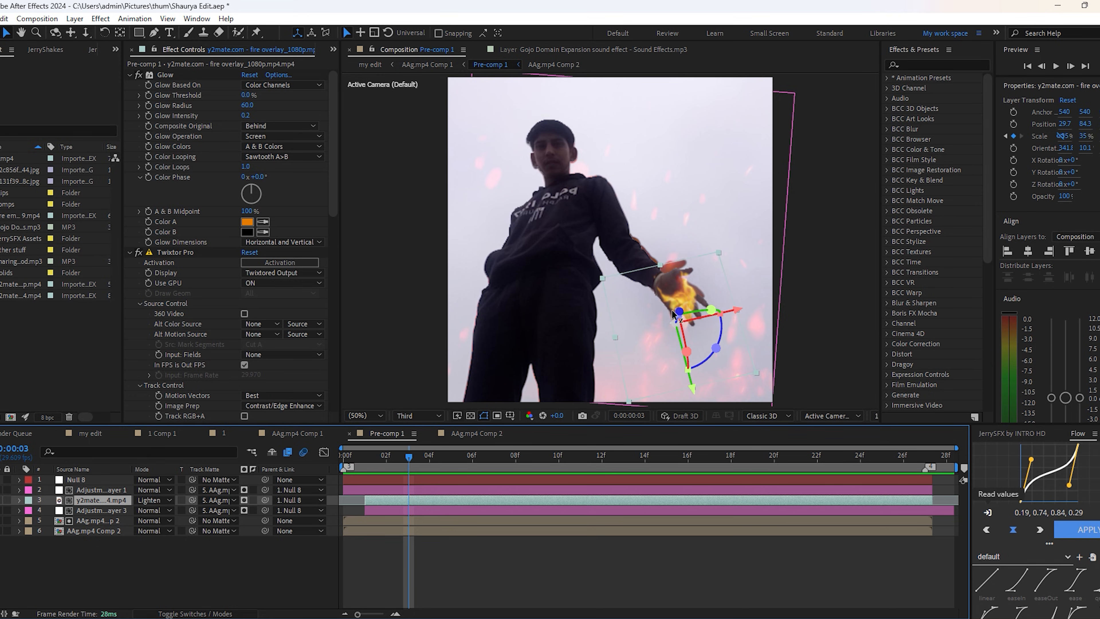
{"action": "left_click_drag", "start_coordinate": [441, 450], "coordinate": [580, 473]}
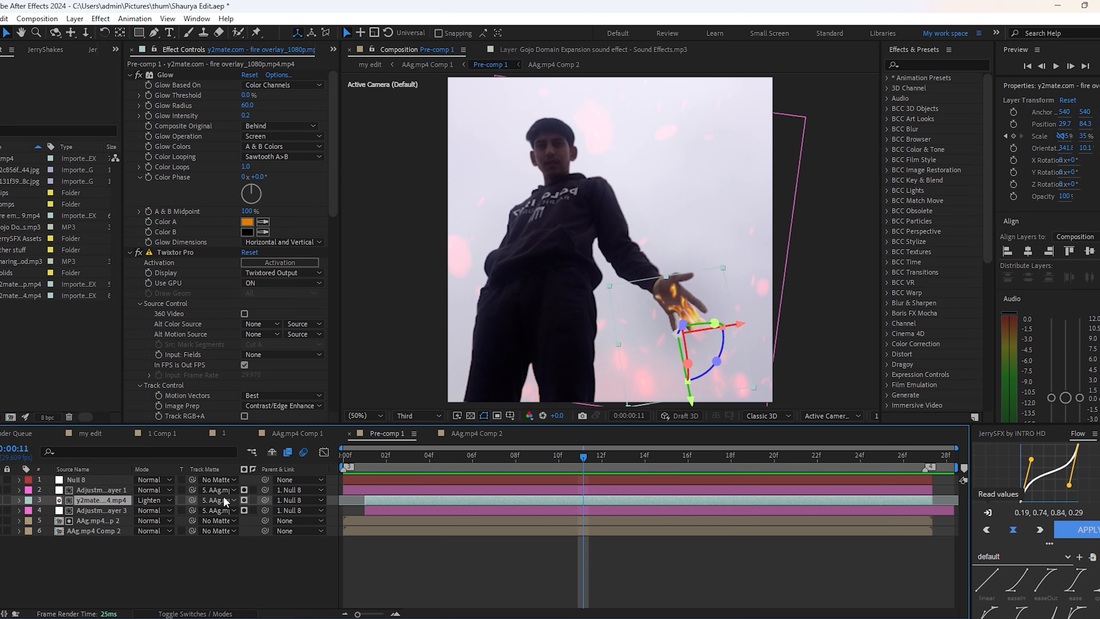
Inspect the hand matte layer and the Null 8 layer to which the fire overlay and adjustment layers are parented.
{"action": "left_click", "coordinate": [73, 521]}
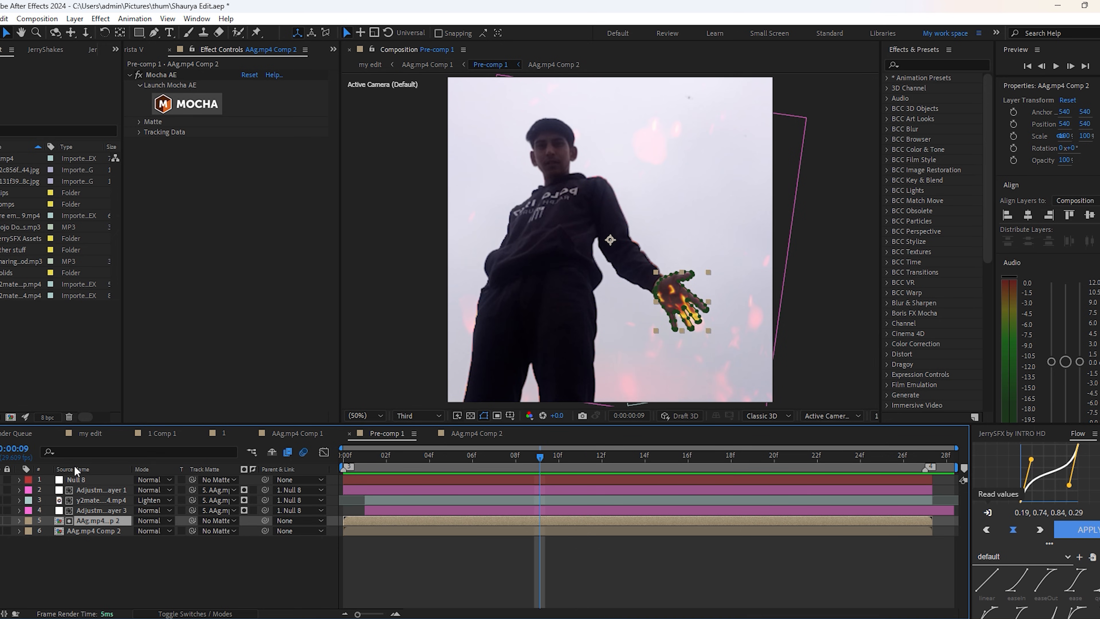
{"action": "left_click", "coordinate": [78, 477]}
{"action": "double_click", "coordinate": [106, 520]}
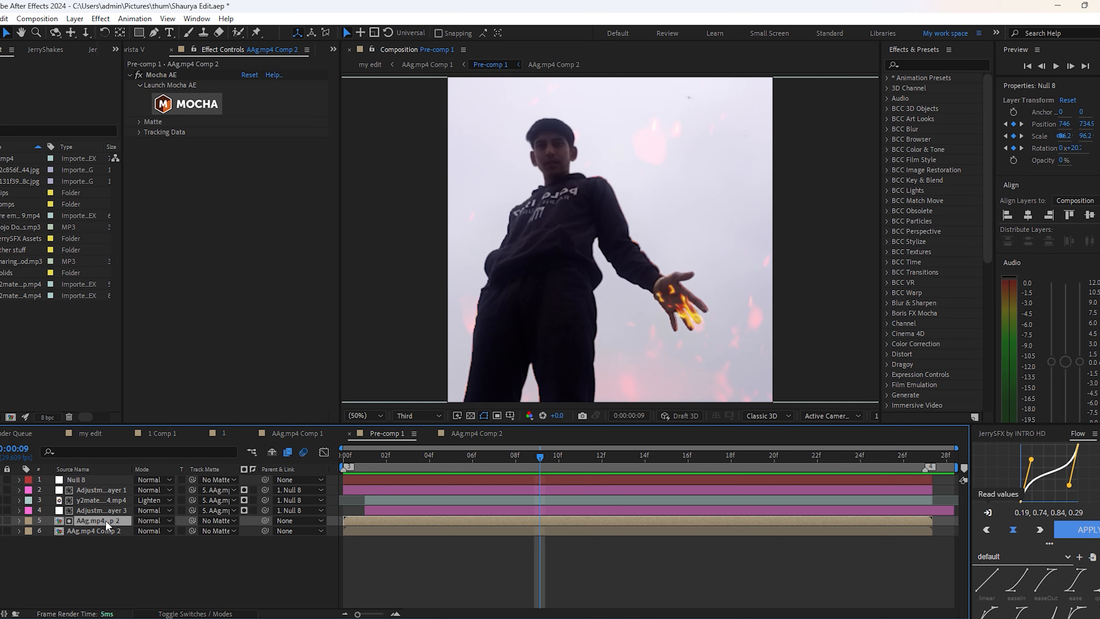
{"action": "left_click", "coordinate": [474, 64]}
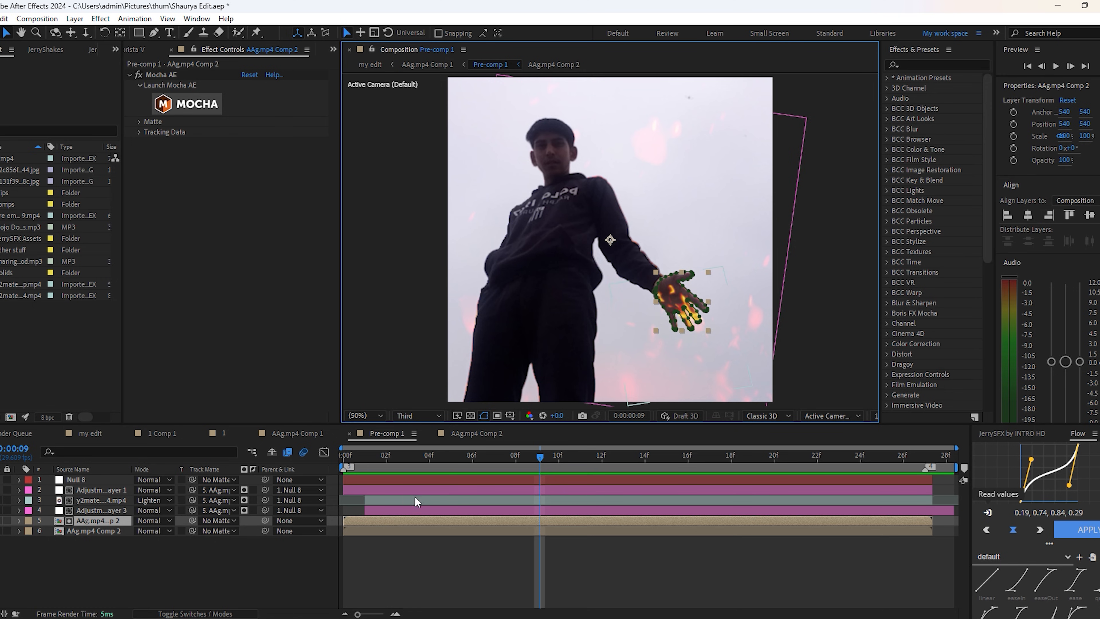
Review the fire overlay and the hand matte's Mocha AE Matte settings, viewing its visible layers and cancelling without changes.
{"action": "left_click", "coordinate": [399, 503]}
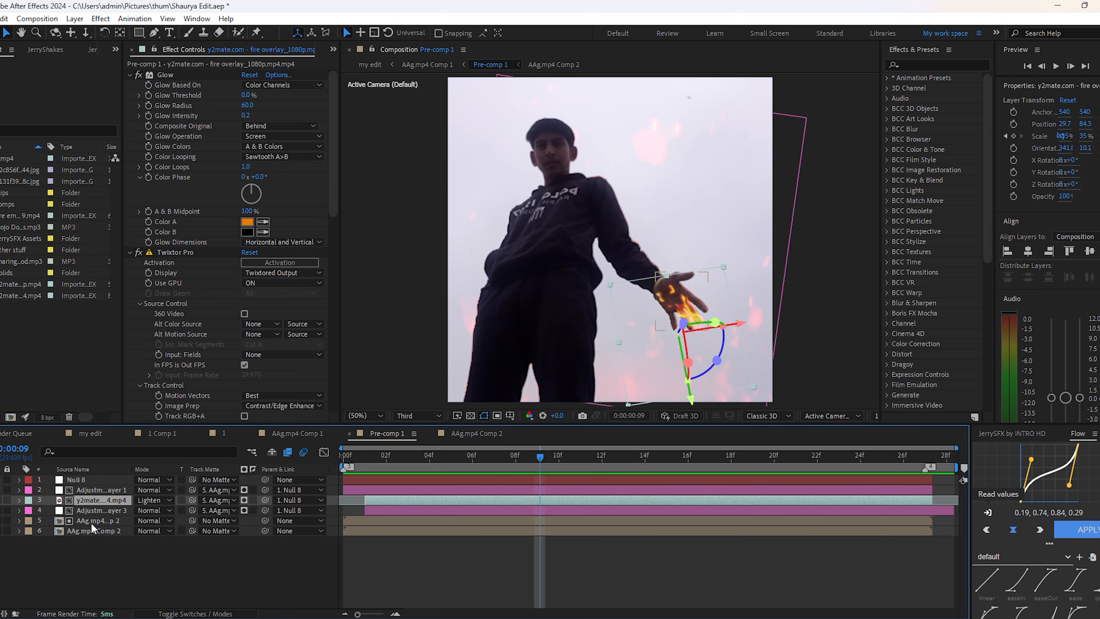
{"action": "left_click", "coordinate": [100, 521]}
{"action": "left_click", "coordinate": [139, 121]}
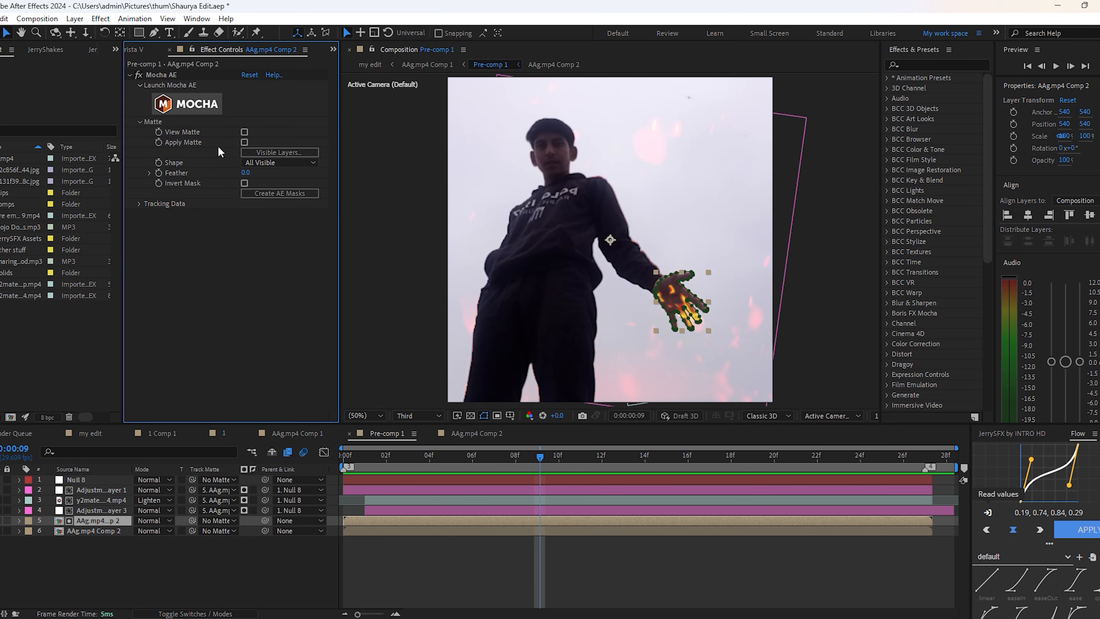
{"action": "left_click", "coordinate": [298, 152]}
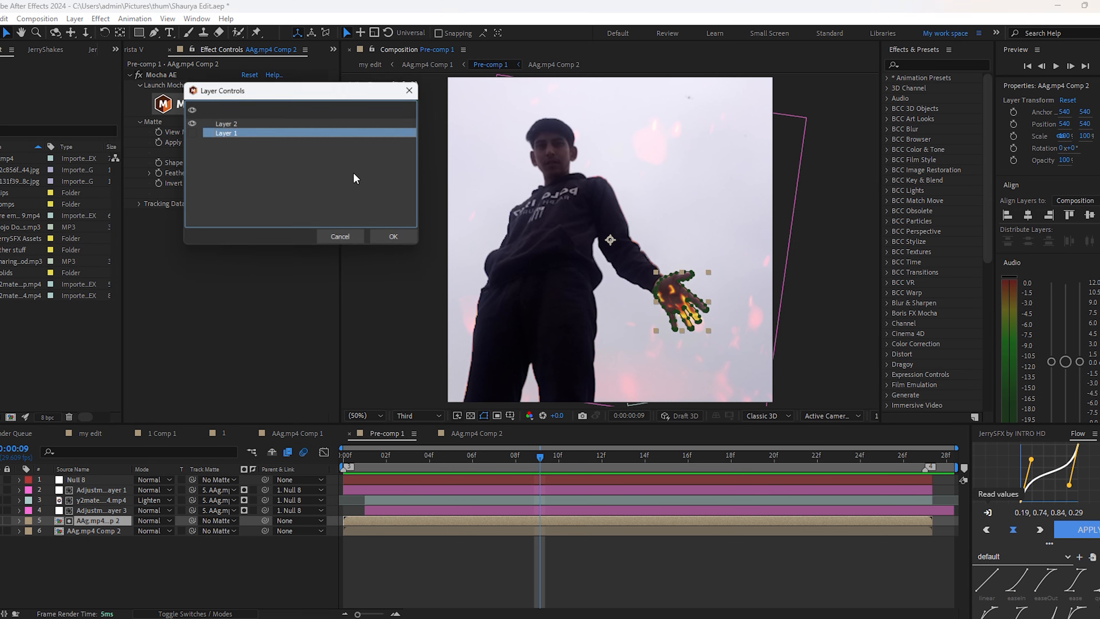
{"action": "left_click", "coordinate": [343, 239]}
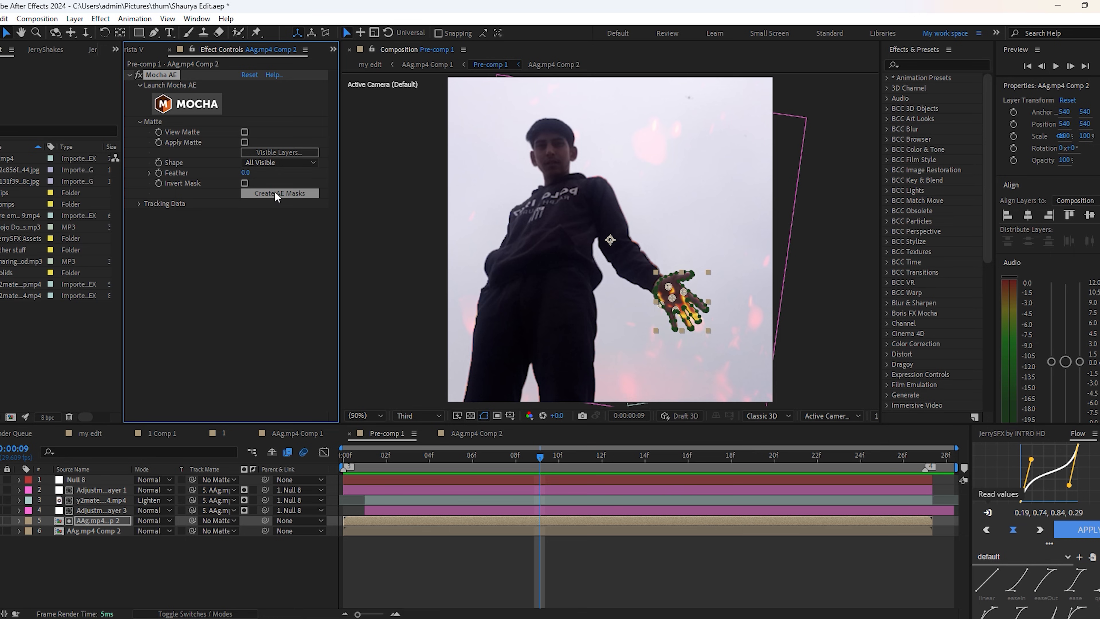
Select the fire overlay layer and scrub the timeline to preview the burning hand.
{"action": "left_click", "coordinate": [241, 580]}
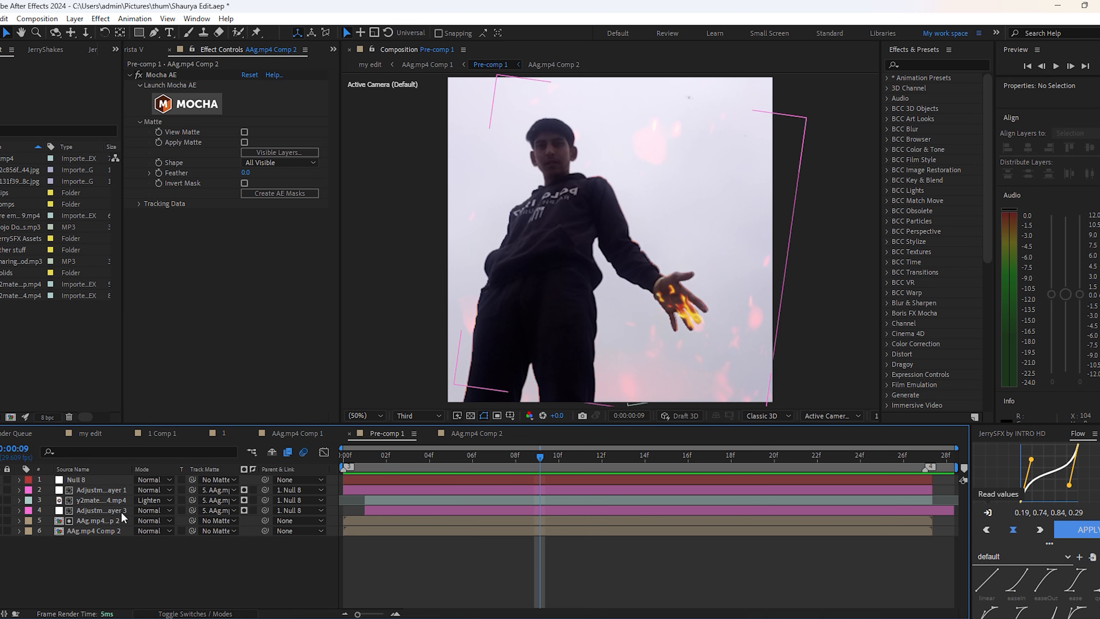
{"action": "left_click", "coordinate": [100, 502]}
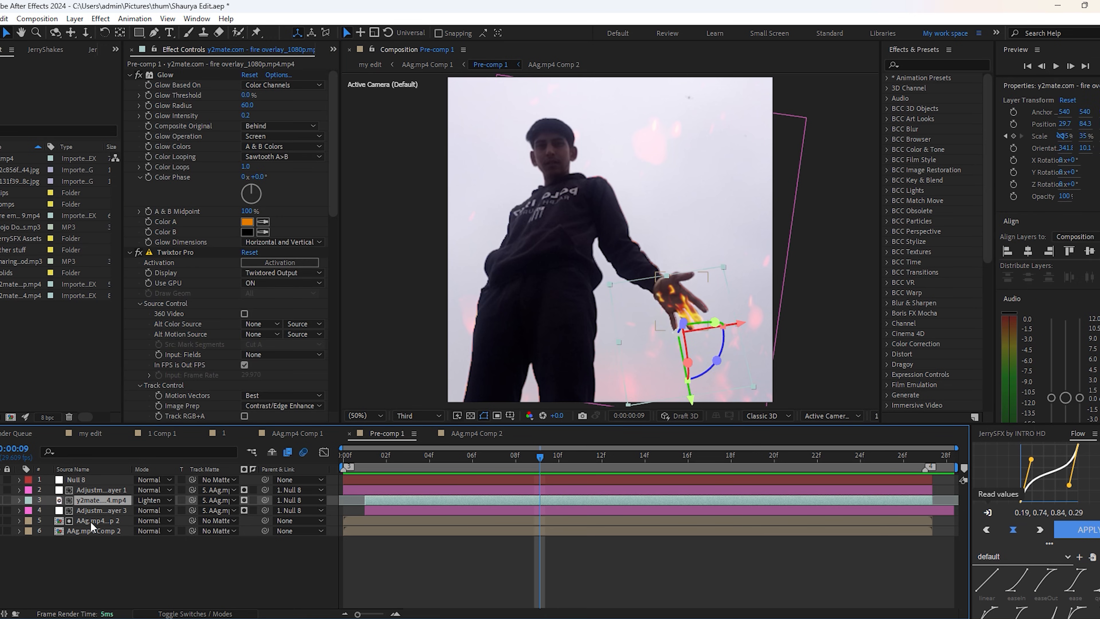
{"action": "left_click_drag", "start_coordinate": [538, 457], "coordinate": [579, 492]}
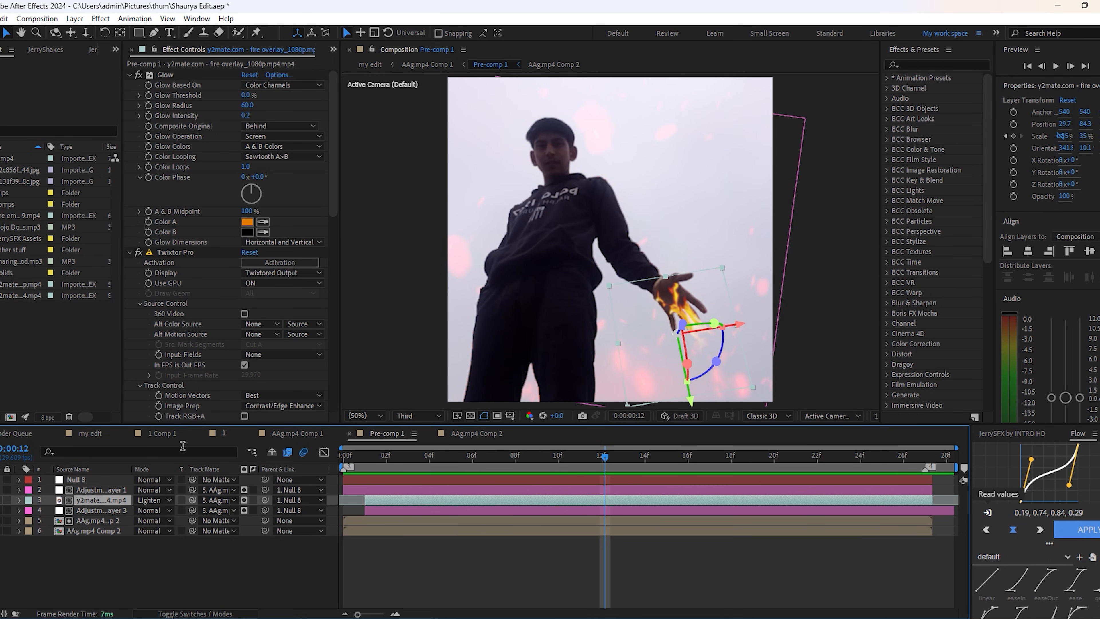
Return to the my edit composition, locate the first infinity layer and open it down to Pre-comp 3.
{"action": "left_click", "coordinate": [211, 434]}
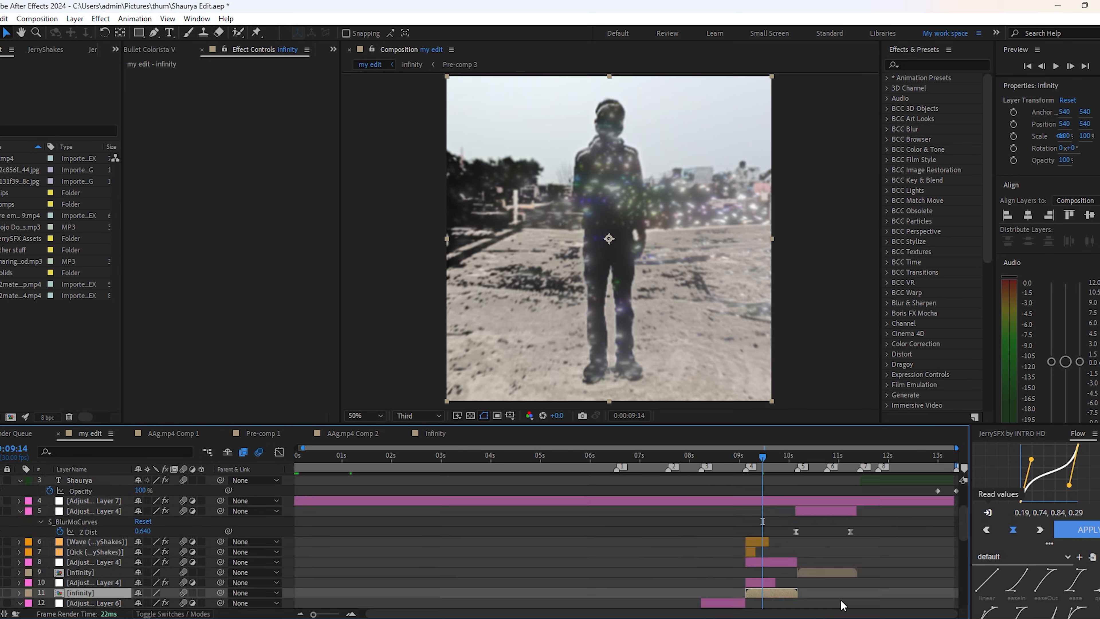
{"action": "scroll", "coordinate": [840, 601], "scroll_direction": "down", "scroll_amount": 4}
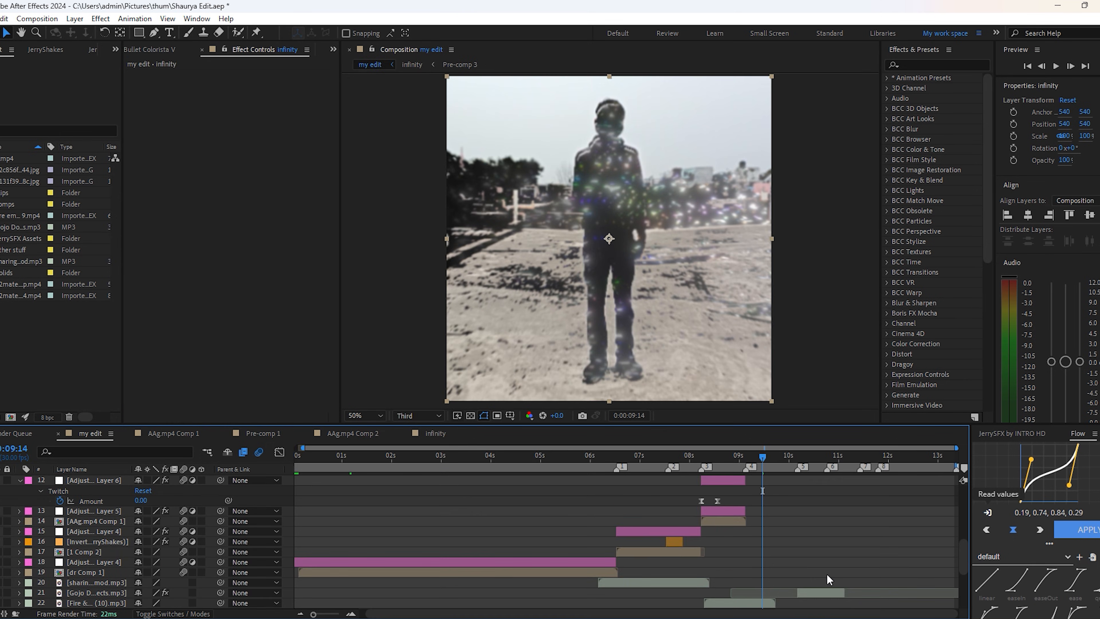
{"action": "scroll", "coordinate": [725, 541], "scroll_direction": "up", "scroll_amount": 3}
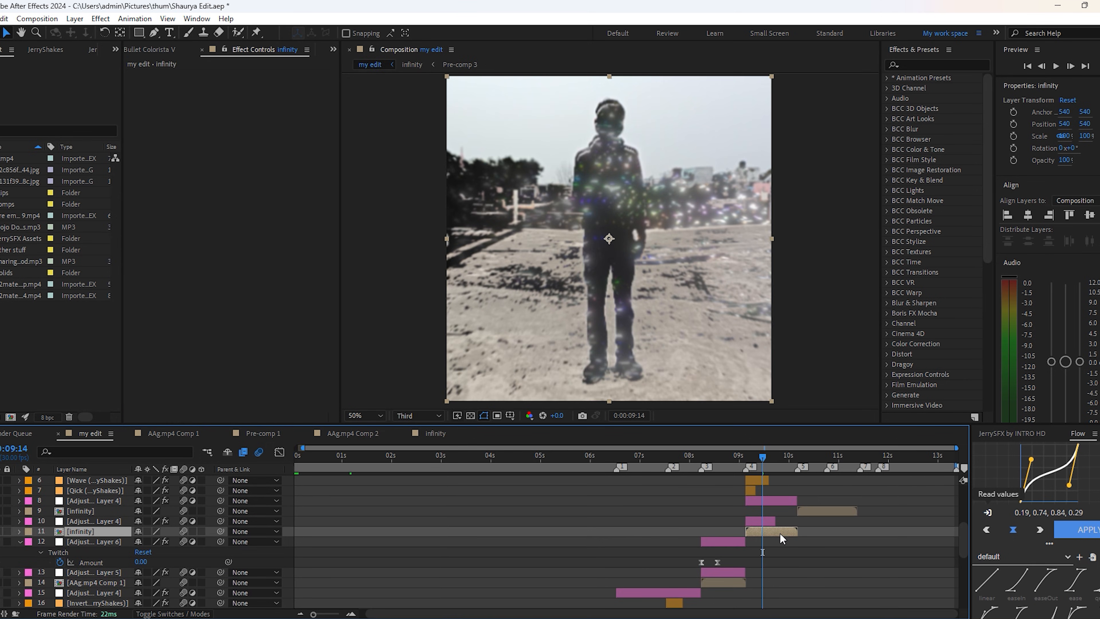
{"action": "double_click", "coordinate": [772, 533]}
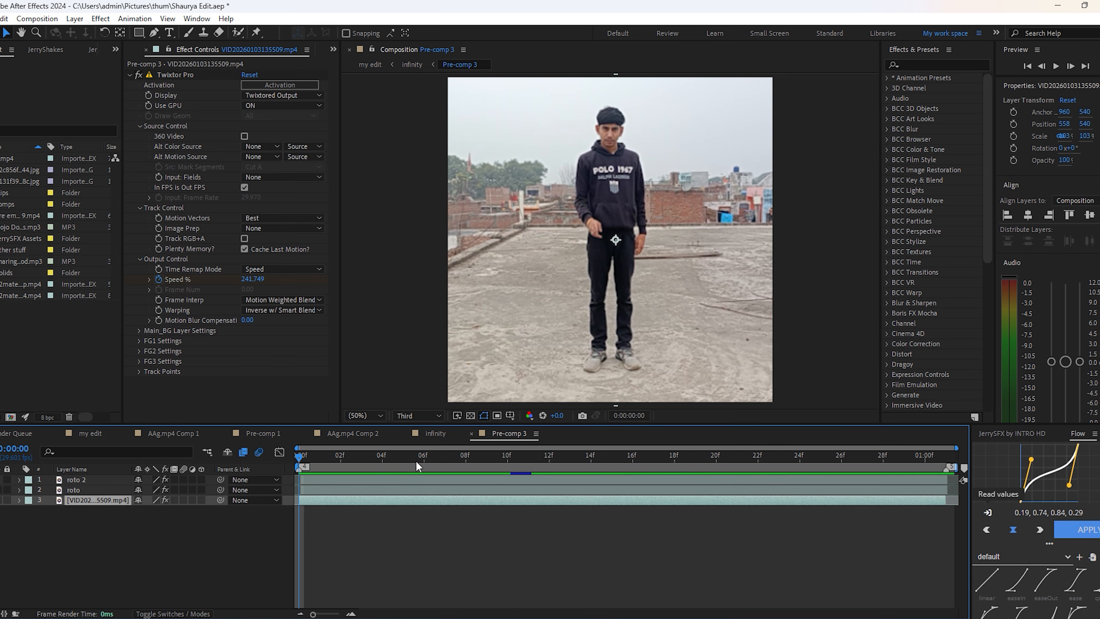
Check Twixtor Pro on the base video, and inspect the roto layer's Roto Brush, Fill effects and keyframes.
{"action": "left_click", "coordinate": [129, 75]}
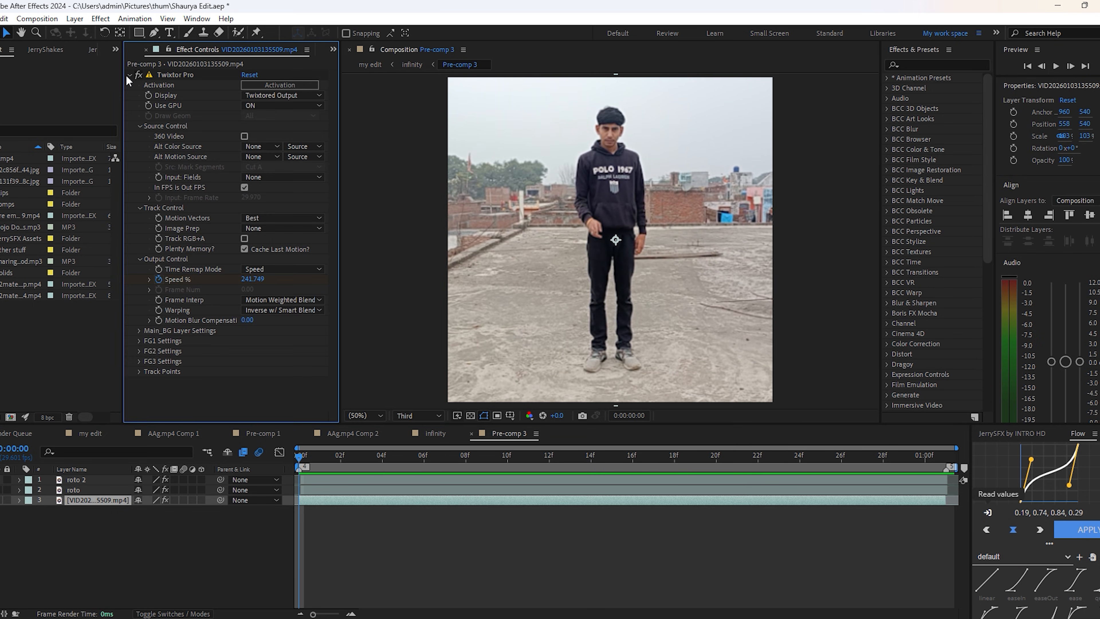
{"action": "left_click", "coordinate": [345, 488]}
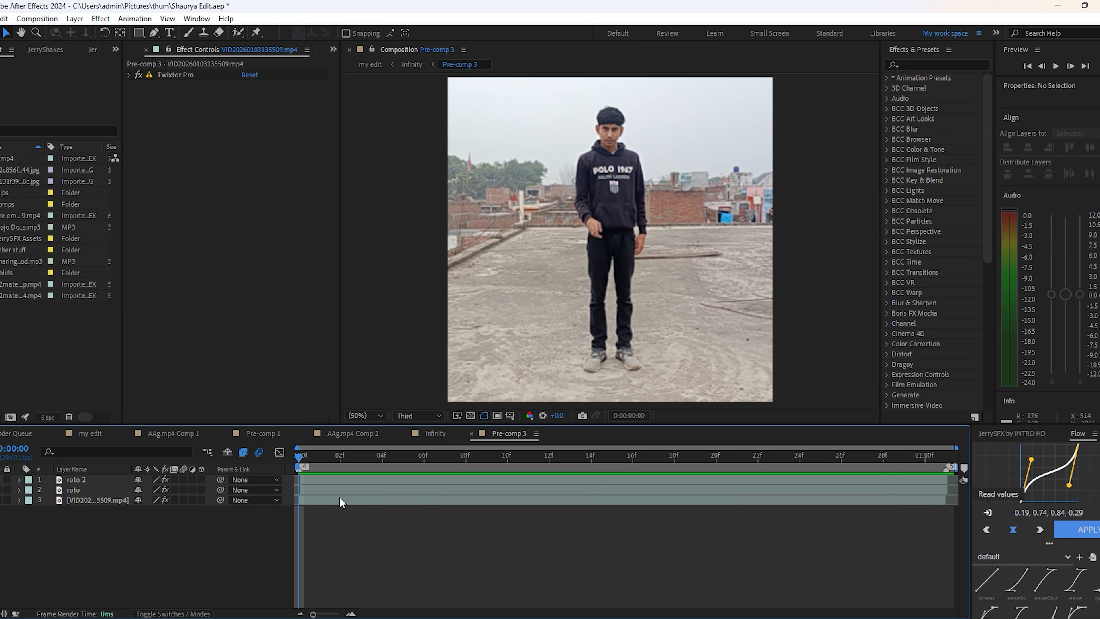
{"action": "left_click", "coordinate": [364, 473]}
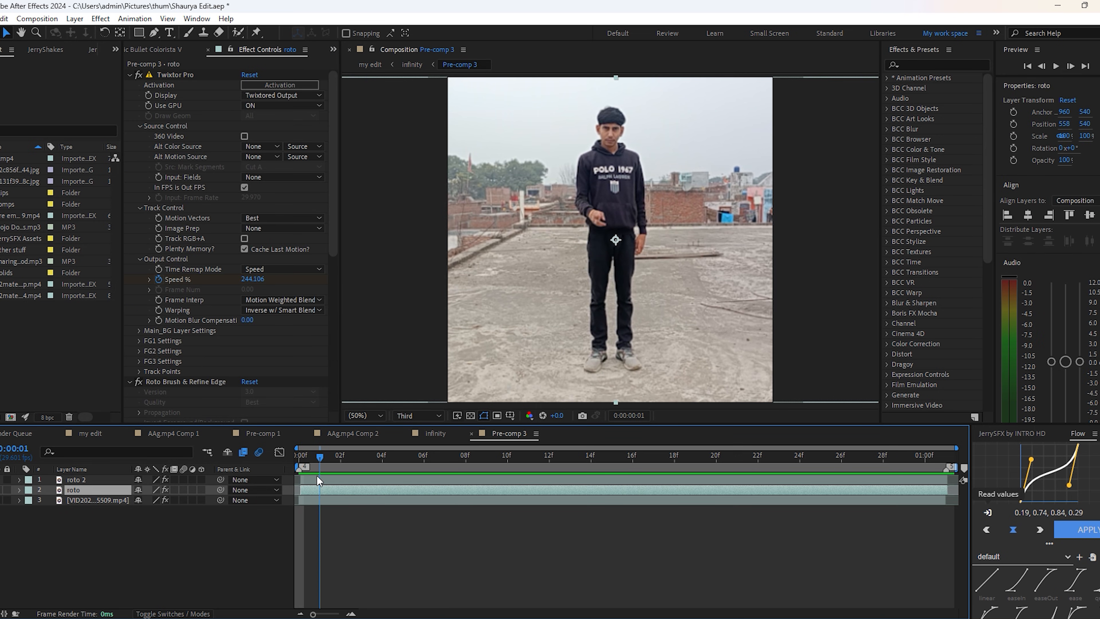
{"action": "left_click", "coordinate": [357, 489]}
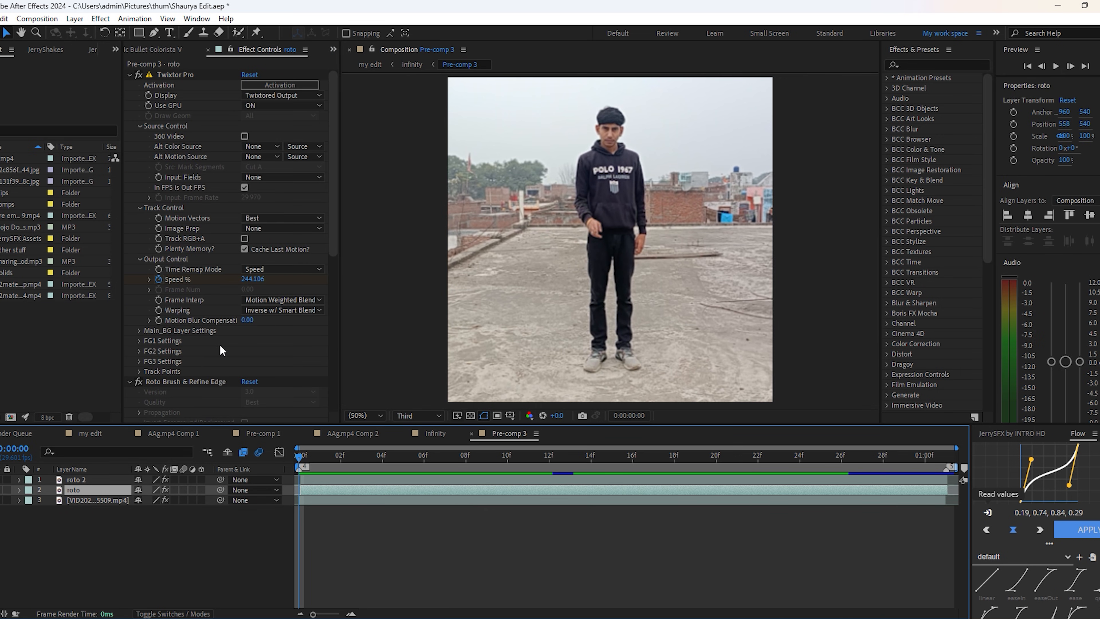
{"action": "scroll", "coordinate": [217, 340], "scroll_direction": "down", "scroll_amount": 5}
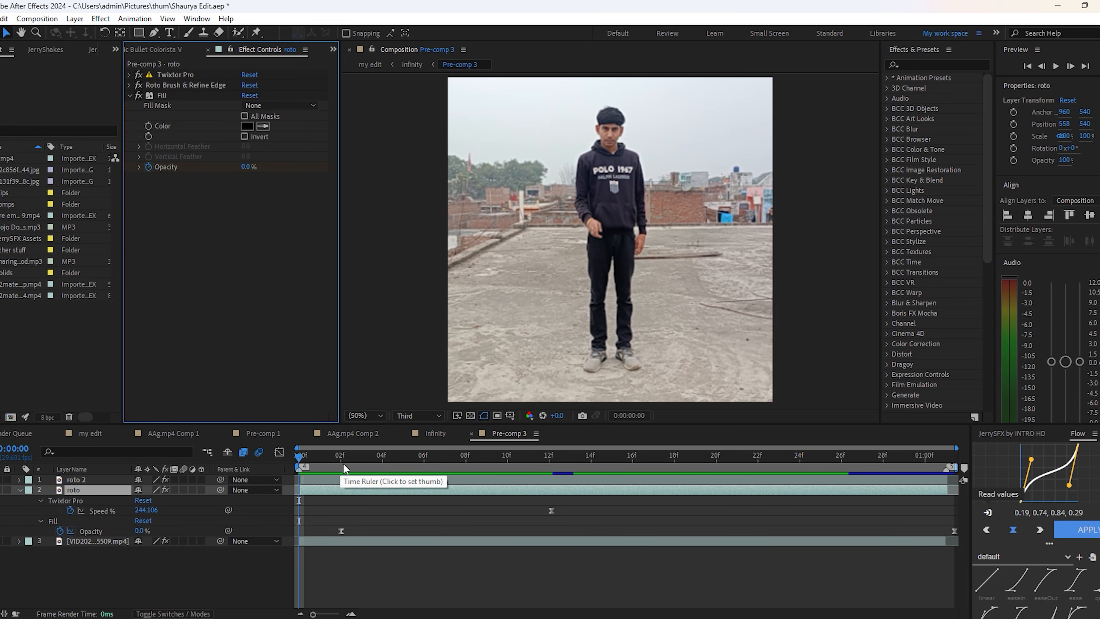
Scrub and play Pre-comp 3 to preview the keyframed black Fill opacity on the roto layer.
{"action": "mouse_move", "coordinate": [343, 462]}
{"action": "left_mouse_down"}
{"action": "mouse_move", "coordinate": [354, 459]}
{"action": "mouse_move", "coordinate": [341, 462]}
{"action": "left_mouse_up"}
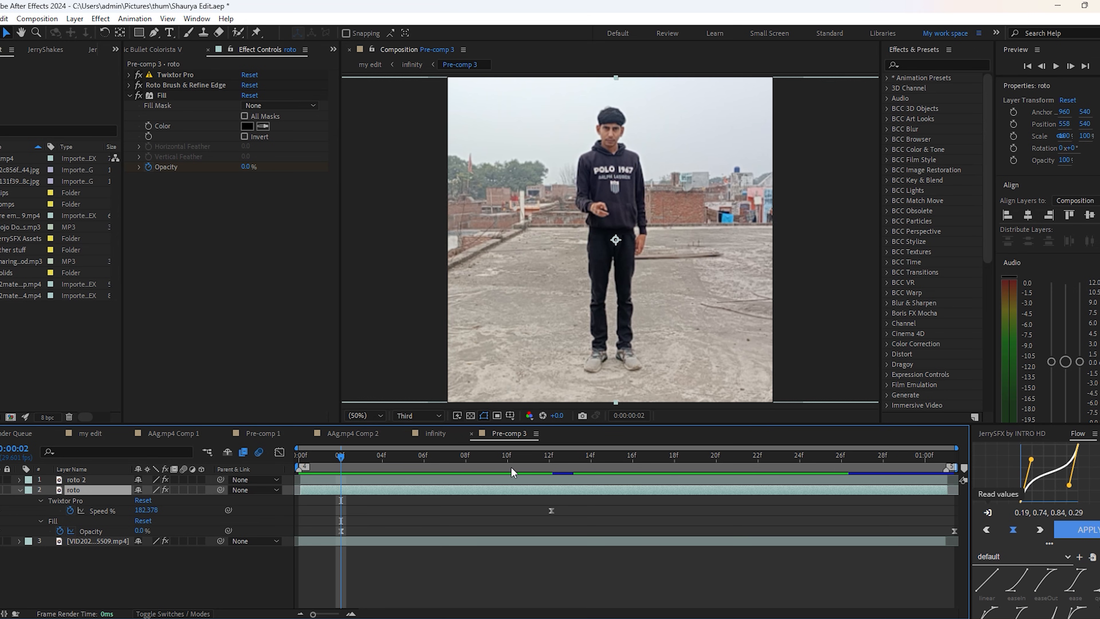
{"action": "left_click_drag", "start_coordinate": [489, 459], "coordinate": [340, 564]}
{"action": "left_click", "coordinate": [338, 564]}
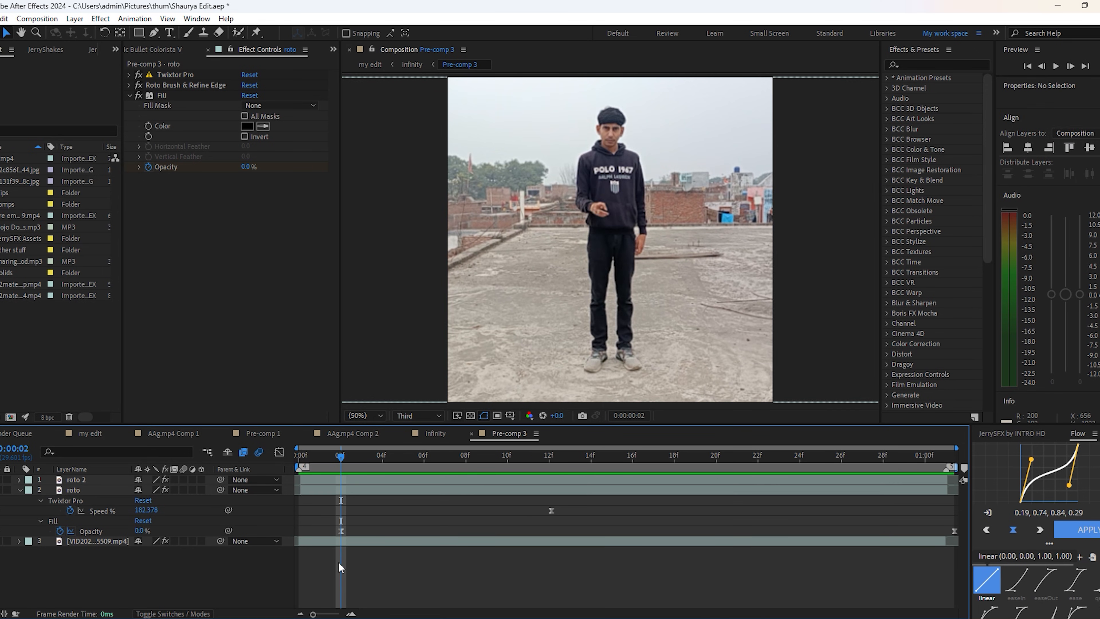
{"action": "key", "text": "space"}
{"action": "key", "text": "space"}
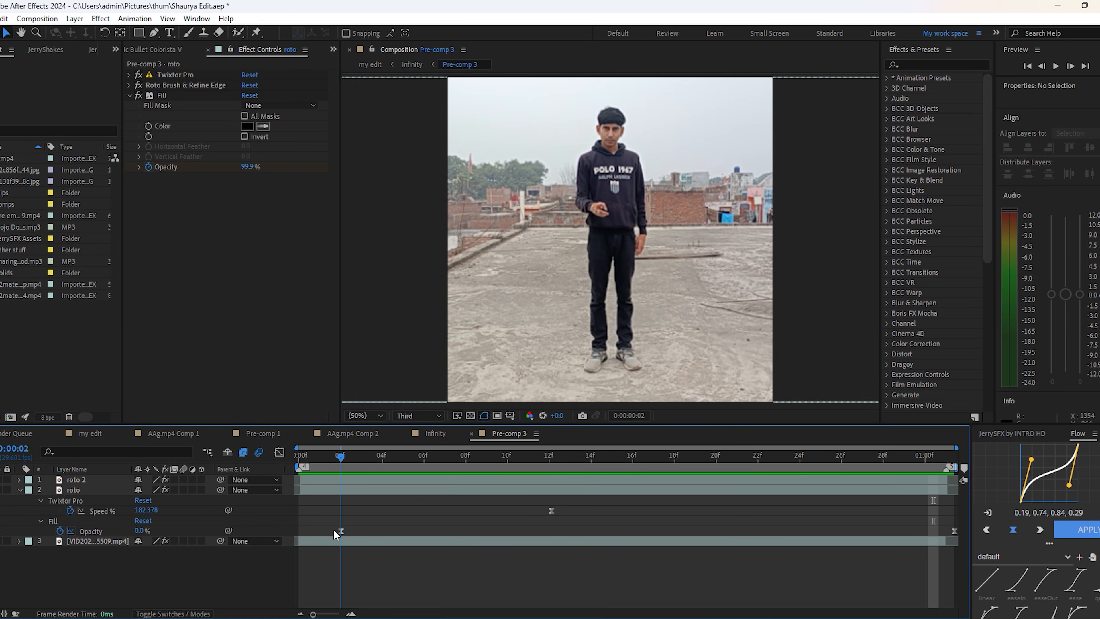
View the Fill Opacity curve of the roto layer in the graph editor, and return to the layer bars.
{"action": "left_click", "coordinate": [104, 531]}
{"action": "left_click", "coordinate": [279, 451]}
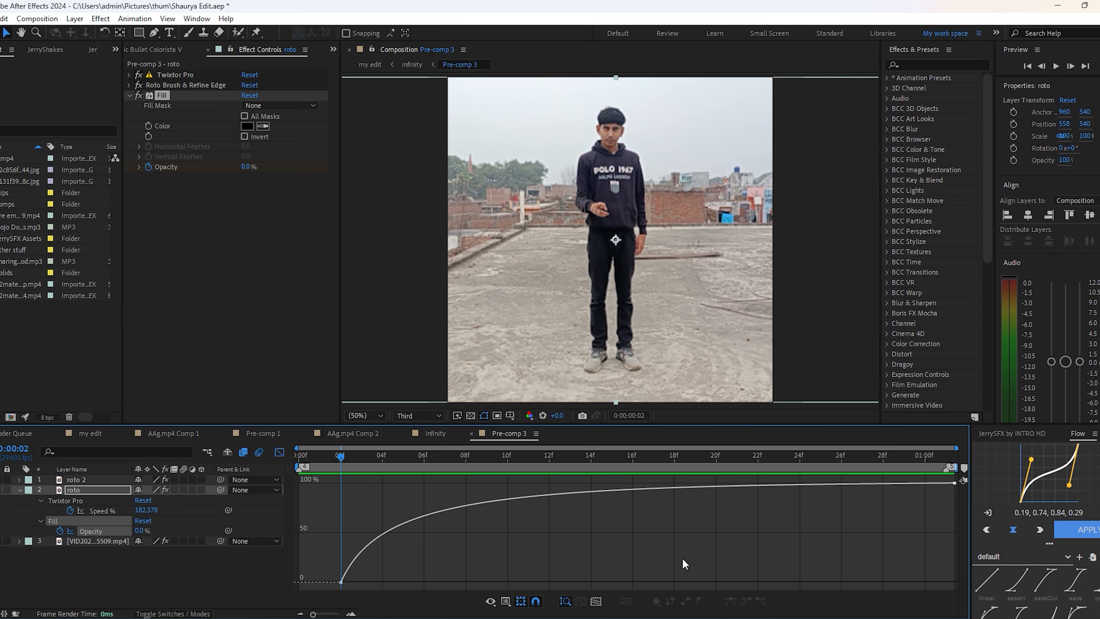
{"action": "key", "text": "shift+F3"}
Reveal the roto 2 layer's keyframes and scrub between the CC Light Sweep Width keyframes to preview the edge light.
{"action": "left_click", "coordinate": [508, 480]}
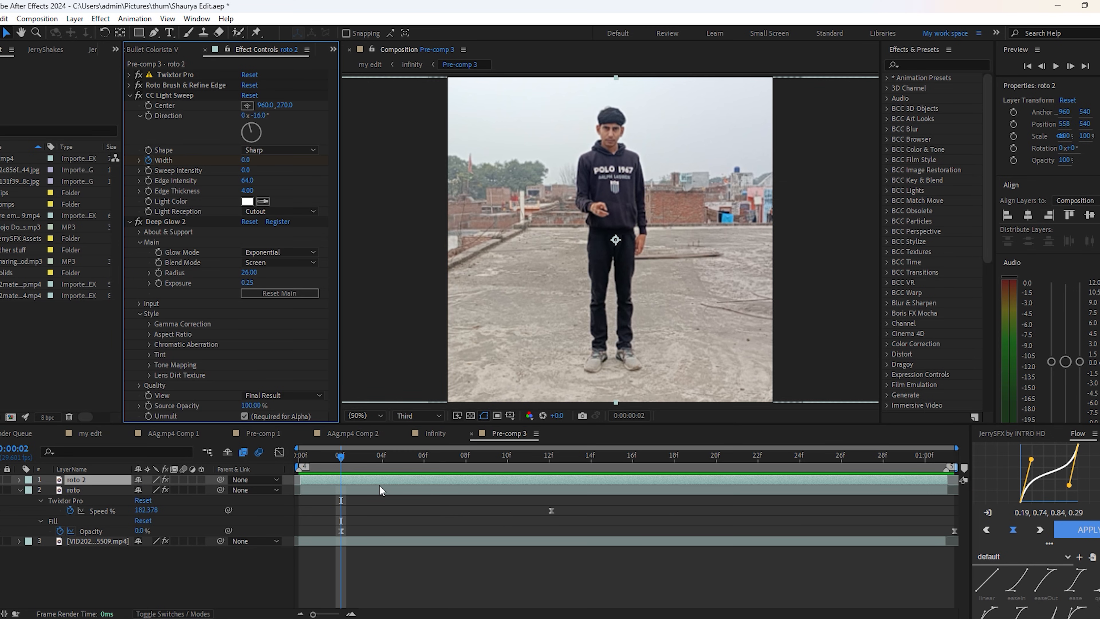
{"action": "key", "text": "u"}
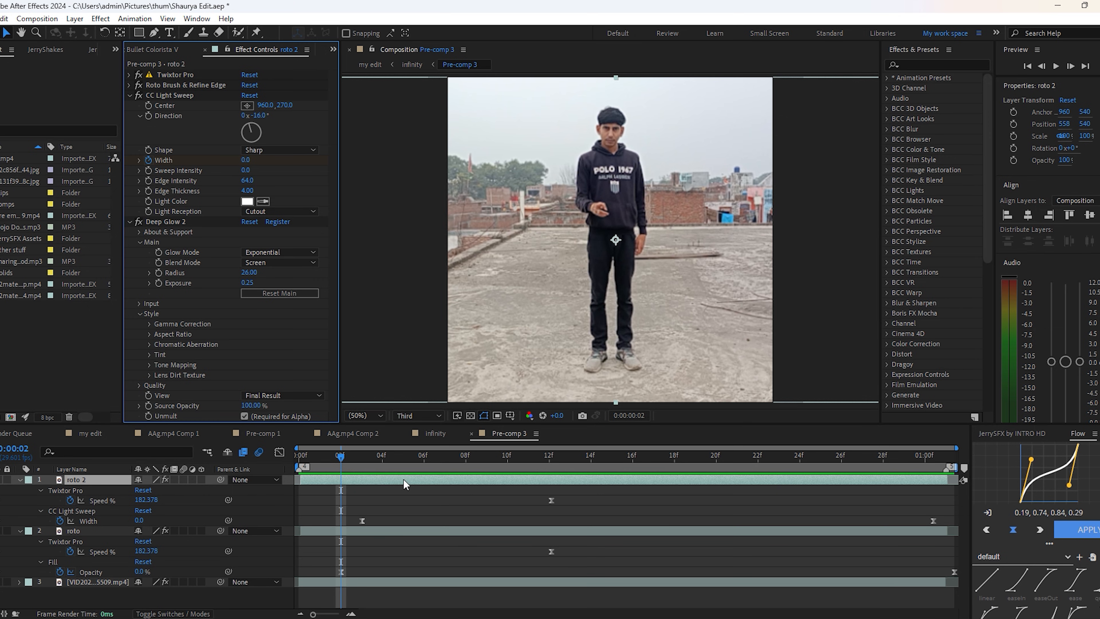
{"action": "left_click_drag", "start_coordinate": [362, 463], "coordinate": [917, 575]}
{"action": "left_click", "coordinate": [922, 575]}
{"action": "left_click_drag", "start_coordinate": [912, 458], "coordinate": [925, 468]}
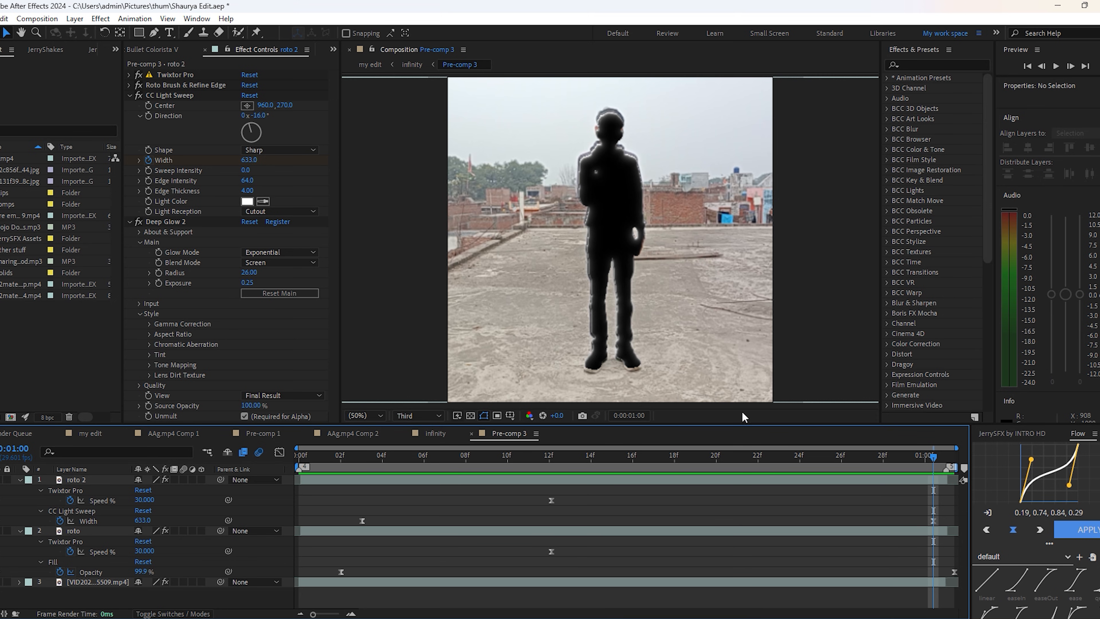
{"action": "left_click_drag", "start_coordinate": [842, 460], "coordinate": [463, 487]}
View the CC Light Sweep Width curve of roto 2 as a speed graph, and check its Deep Glow 2 effect.
{"action": "left_click", "coordinate": [100, 521]}
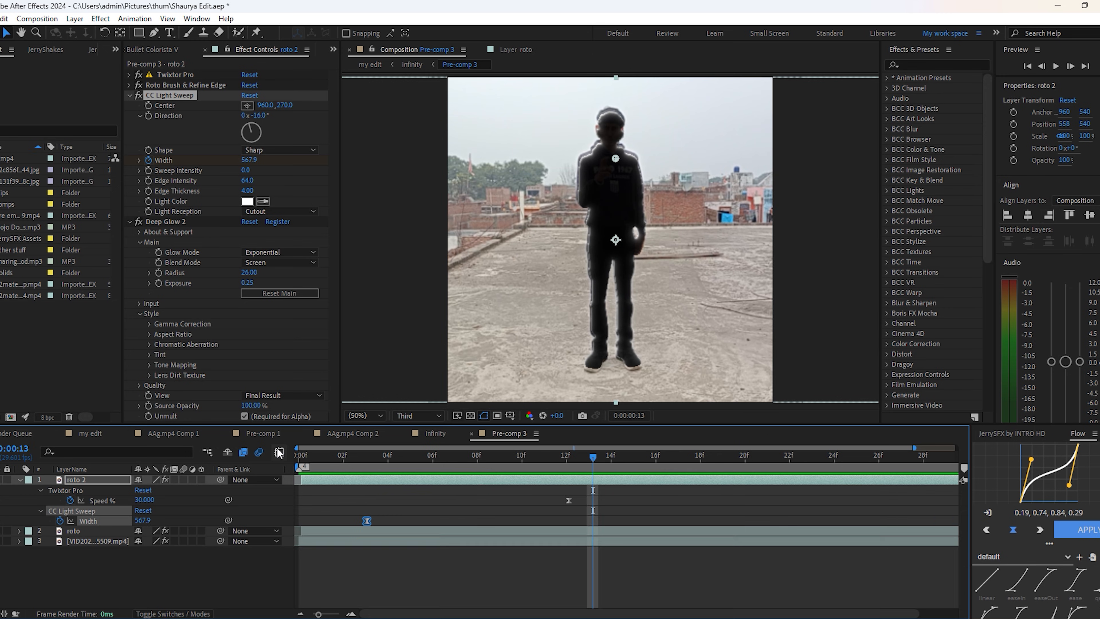
{"action": "left_click", "coordinate": [279, 452]}
{"action": "right_click", "coordinate": [590, 501]}
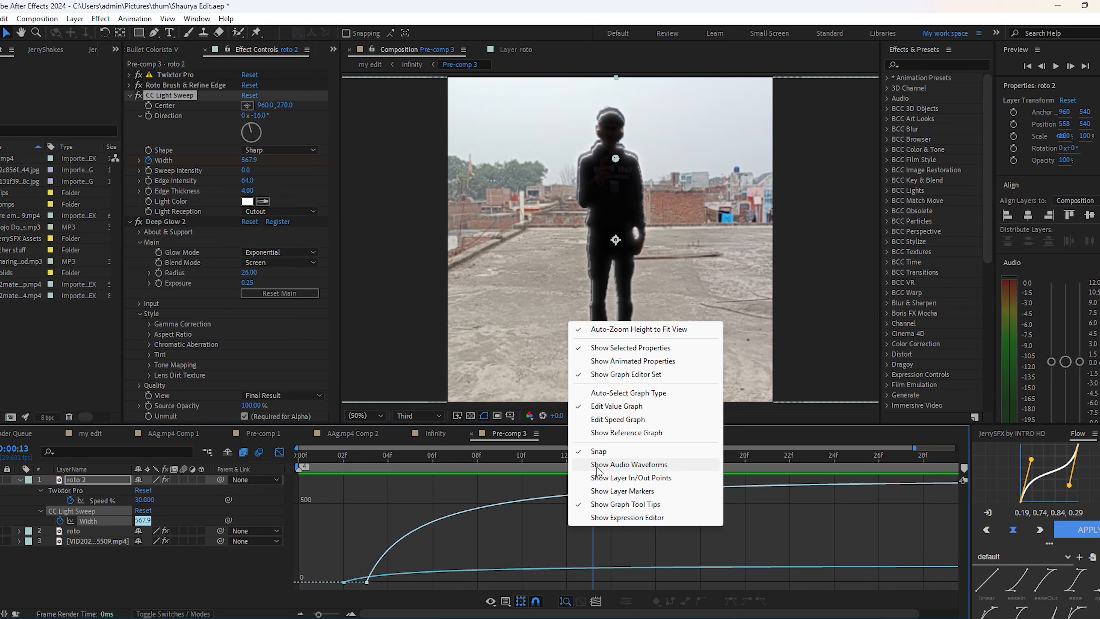
{"action": "left_click", "coordinate": [606, 420]}
{"action": "left_click_drag", "start_coordinate": [578, 466], "coordinate": [864, 587]}
{"action": "key", "text": "space"}
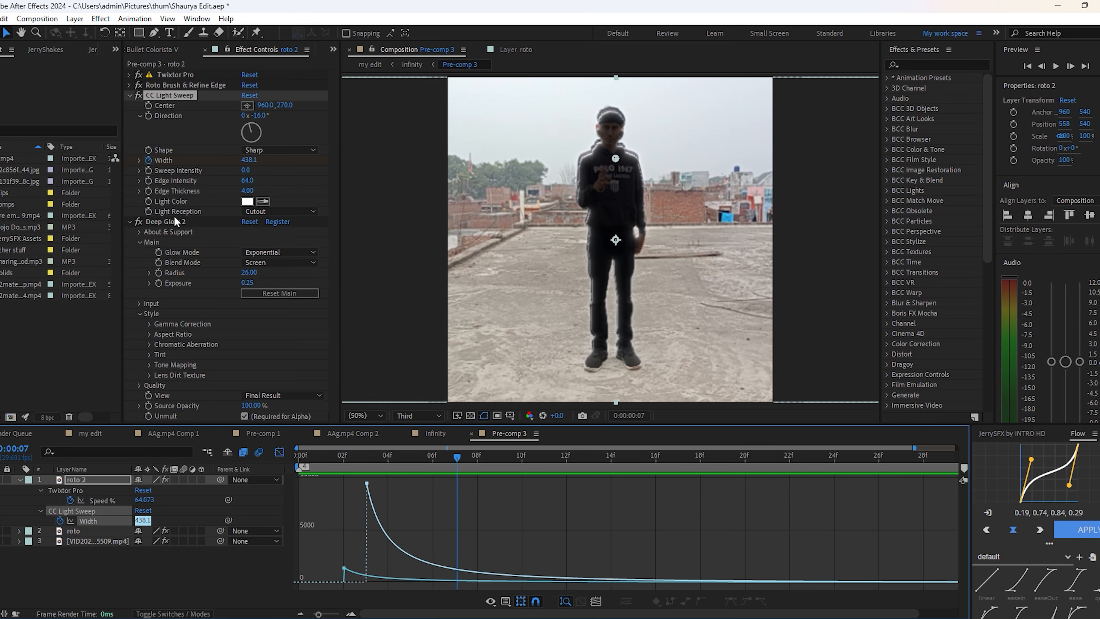
{"action": "left_click", "coordinate": [154, 224]}
{"action": "key", "text": "shift+F3"}
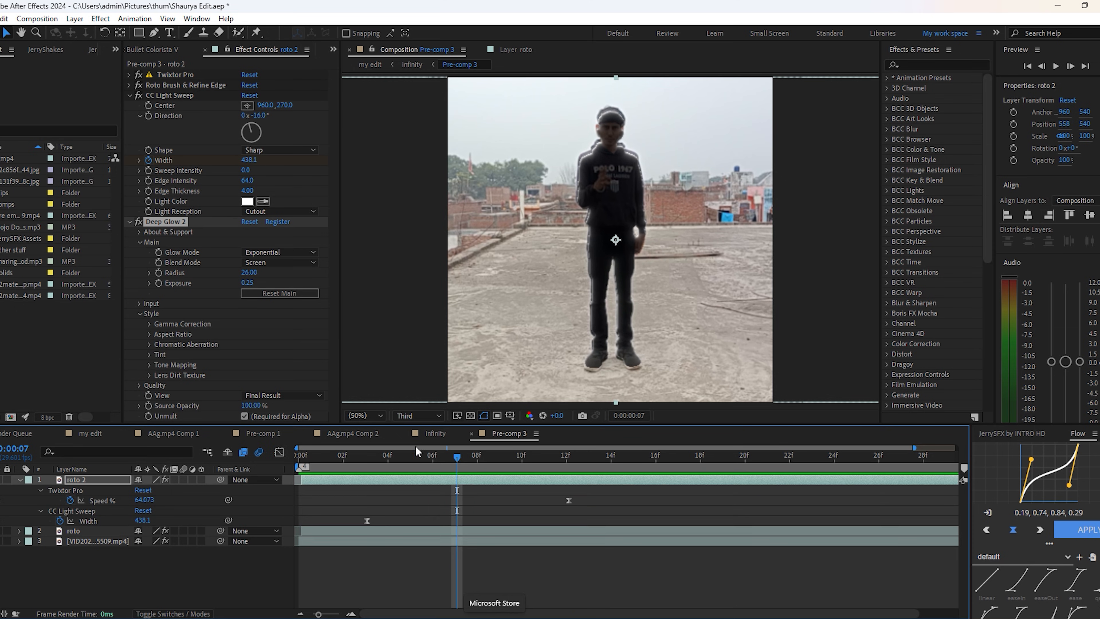
Open the infinity composition and examine the S_MotionDetect settings on the top Pre-comp 3 layer.
{"action": "left_click", "coordinate": [428, 433]}
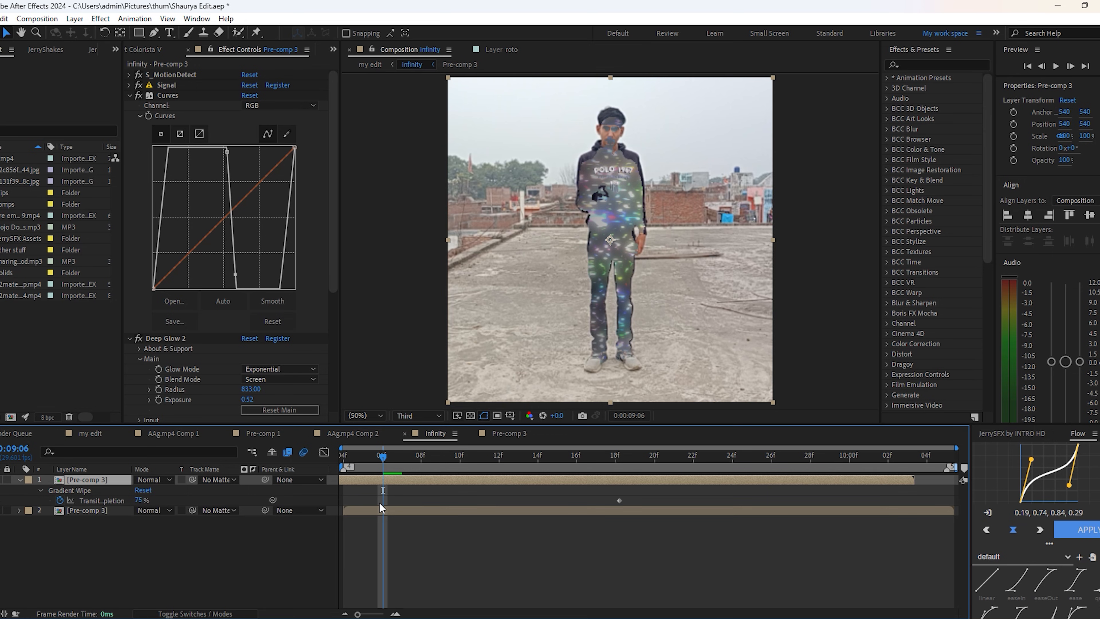
{"action": "key", "text": "ctrl+z"}
{"action": "left_click", "coordinate": [451, 540]}
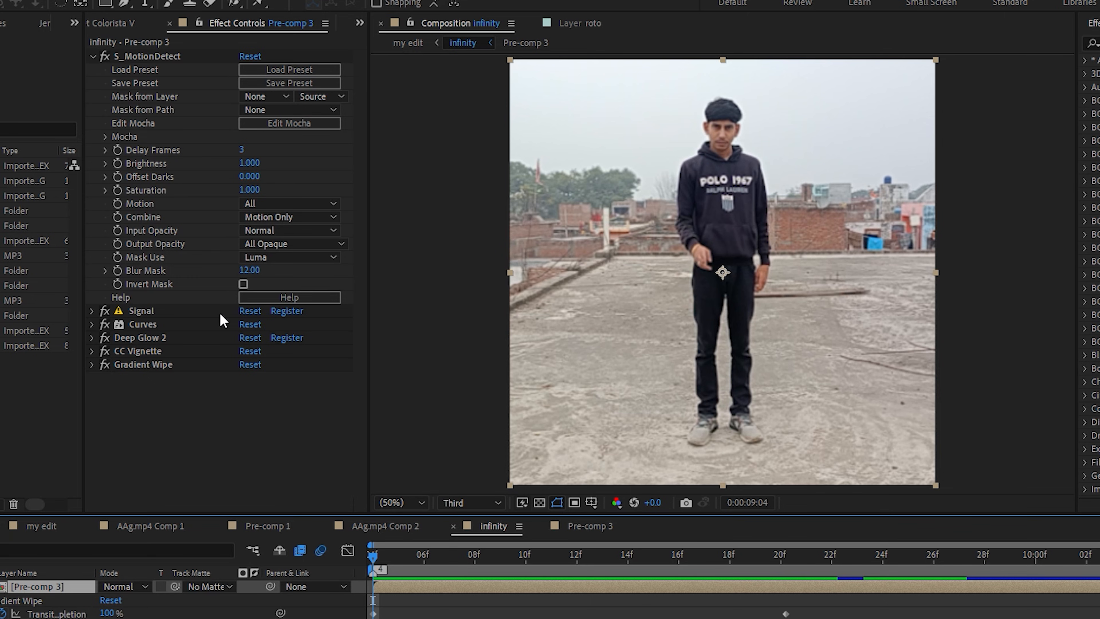
Examine the Signal effect's settings on the top Pre-comp 3 layer, including its Luma modulation group.
{"action": "left_click", "coordinate": [92, 311]}
{"action": "scroll", "coordinate": [130, 303], "scroll_direction": "down", "scroll_amount": 3}
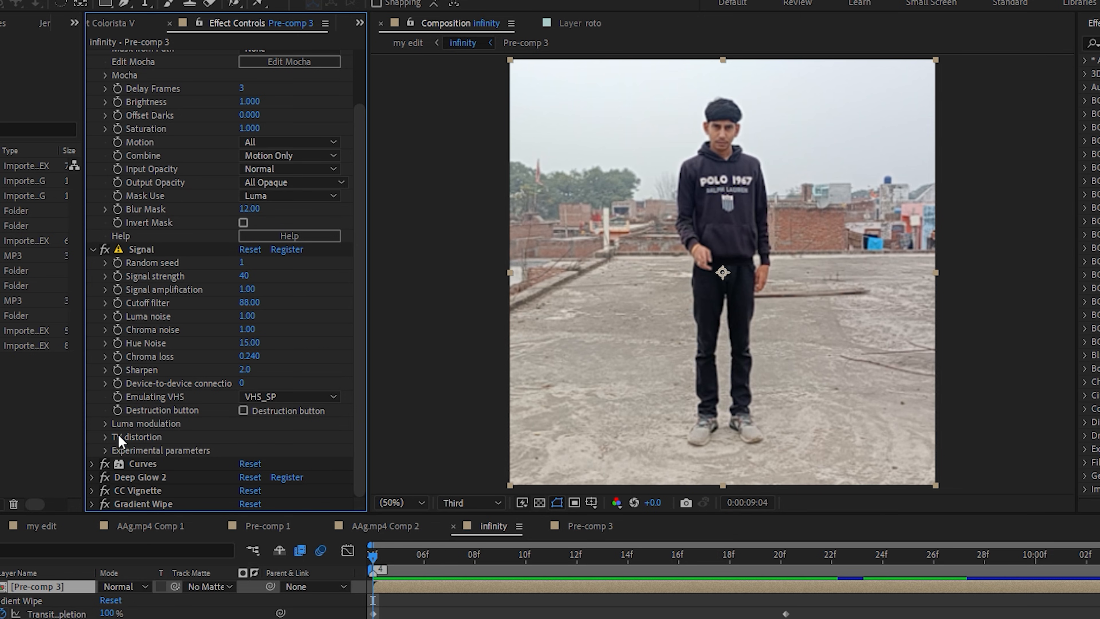
{"action": "left_click", "coordinate": [105, 424]}
{"action": "scroll", "coordinate": [113, 428], "scroll_direction": "down", "scroll_amount": 5}
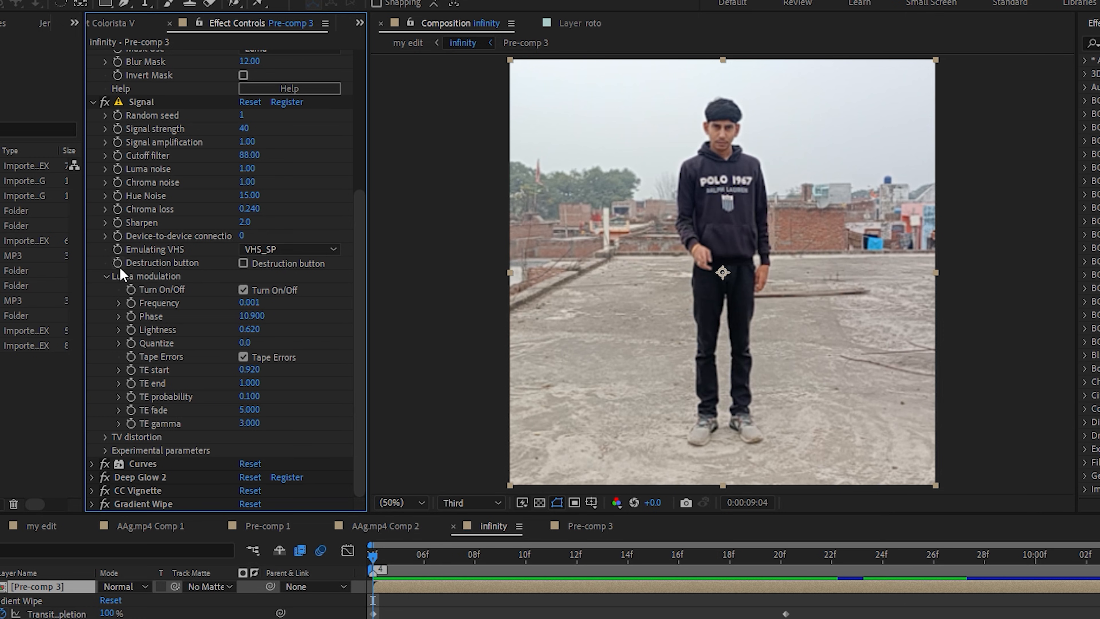
{"action": "left_click", "coordinate": [658, 555]}
{"action": "left_click_drag", "start_coordinate": [658, 576], "coordinate": [373, 563]}
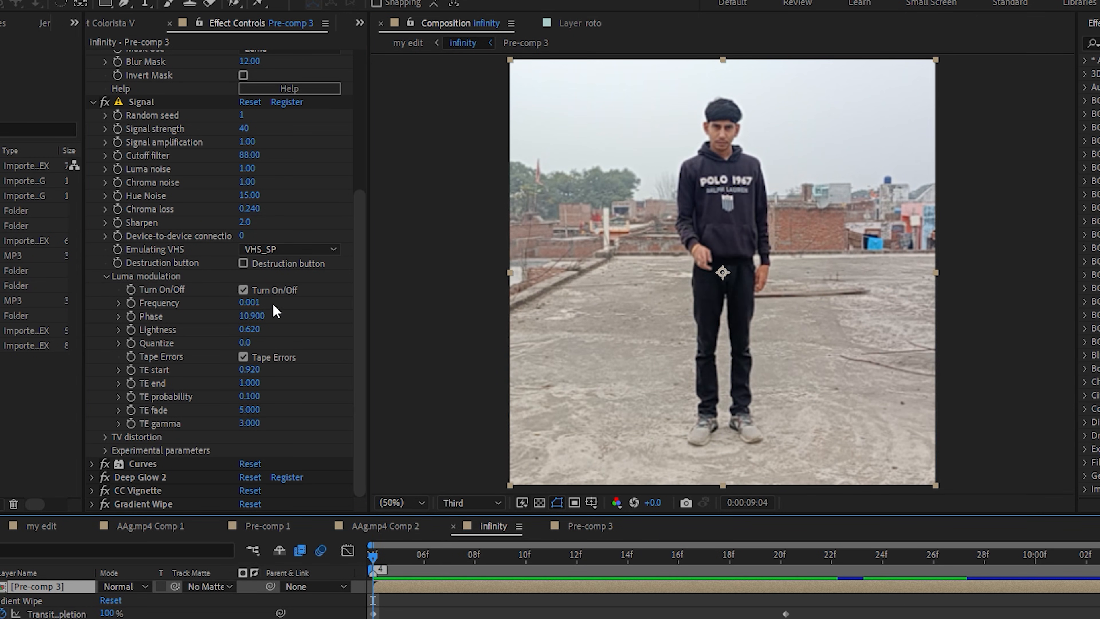
{"action": "left_click", "coordinate": [92, 102]}
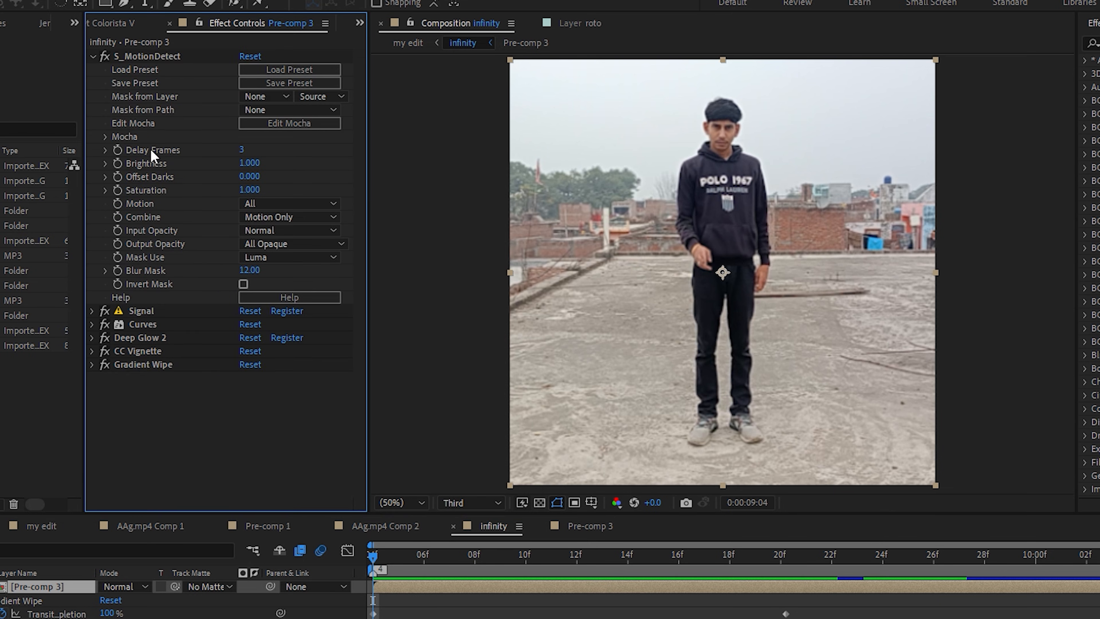
Expand the Curves effect, preview the shot without it, and turn the effect back on.
{"action": "left_click", "coordinate": [92, 324]}
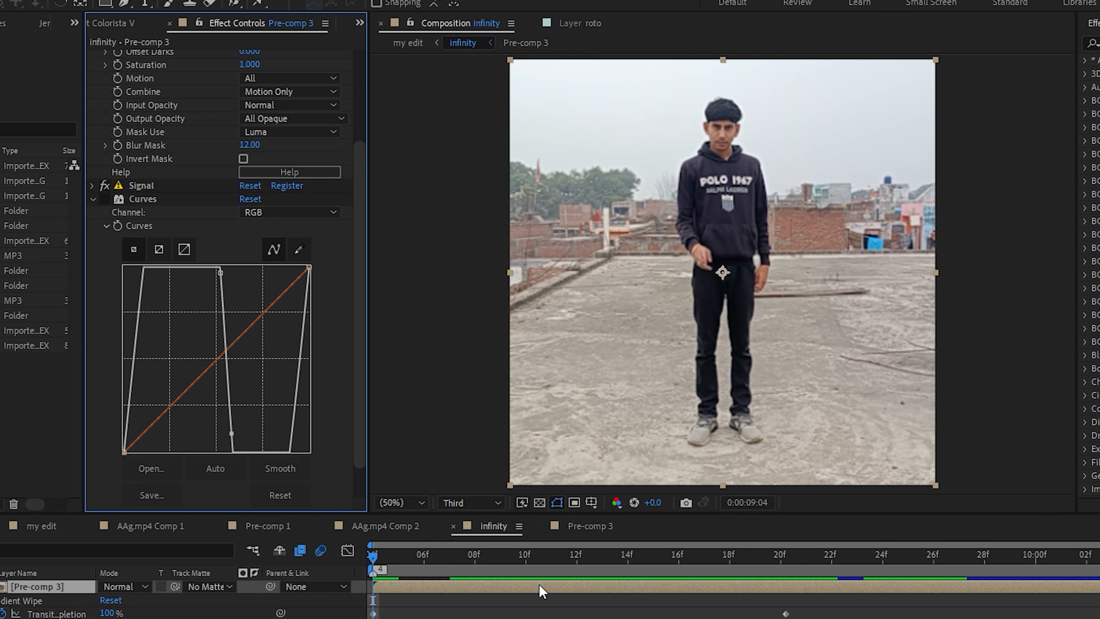
{"action": "key", "text": "space"}
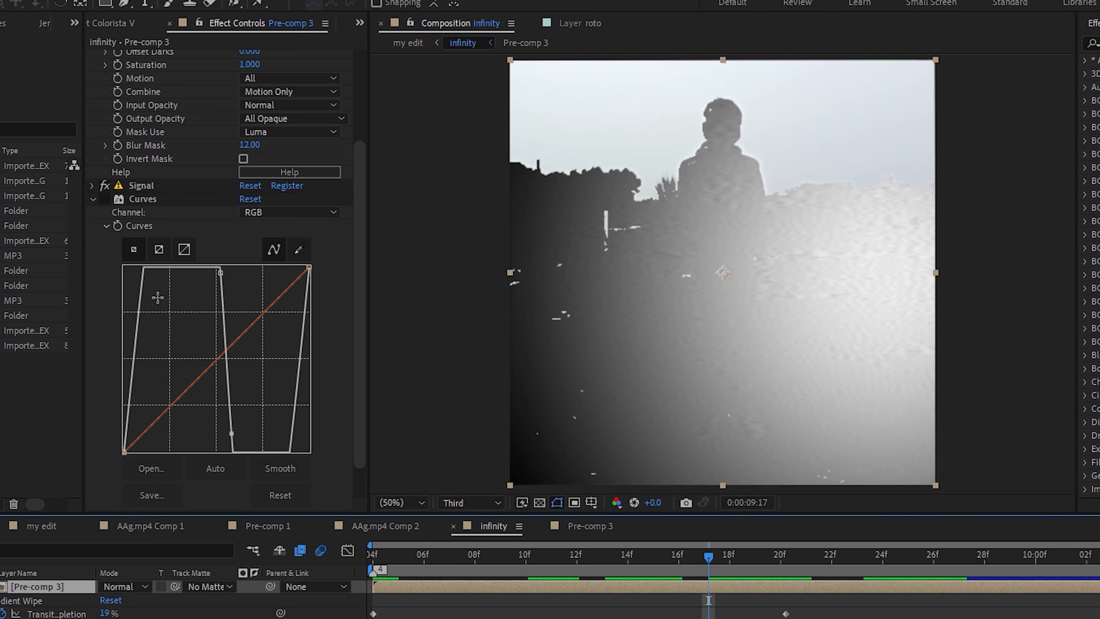
{"action": "left_click", "coordinate": [105, 199]}
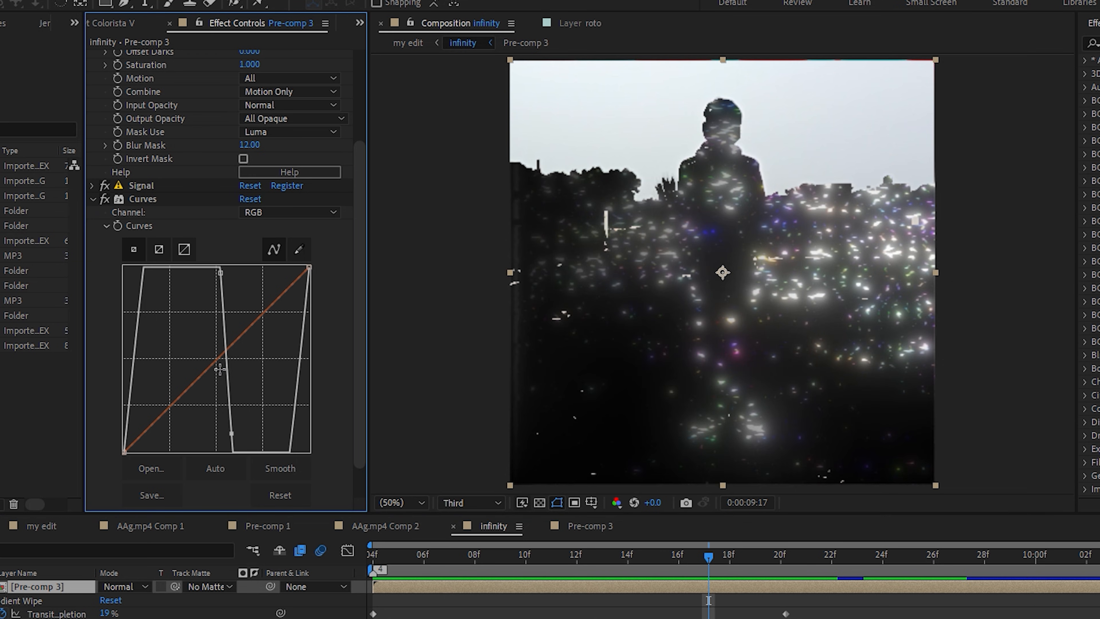
Reset the Curves effect and rebuild its RGB curve with two points, one near maximum just left of centre and one near minimum just right.
{"action": "left_click", "coordinate": [276, 495]}
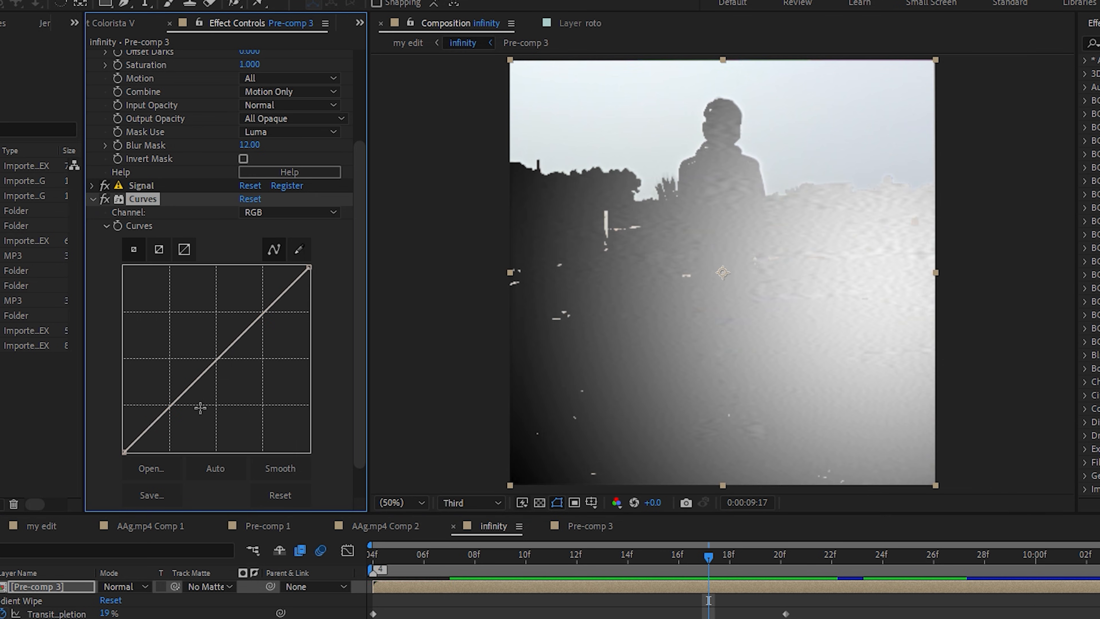
{"action": "left_click", "coordinate": [183, 391]}
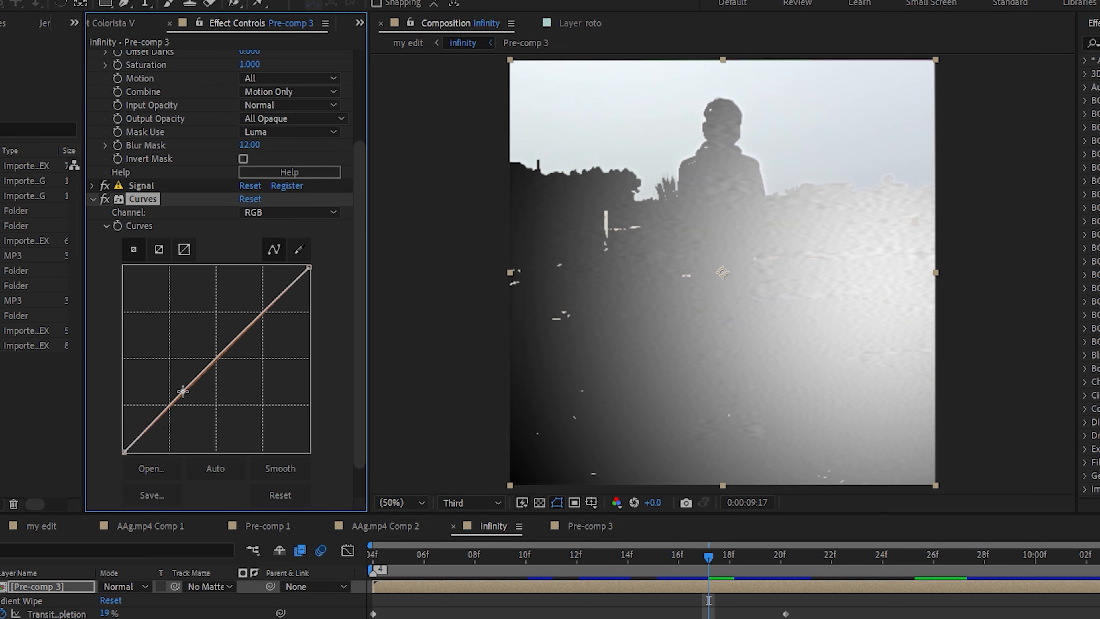
{"action": "left_click", "coordinate": [239, 333]}
{"action": "left_click_drag", "start_coordinate": [238, 334], "coordinate": [234, 453]}
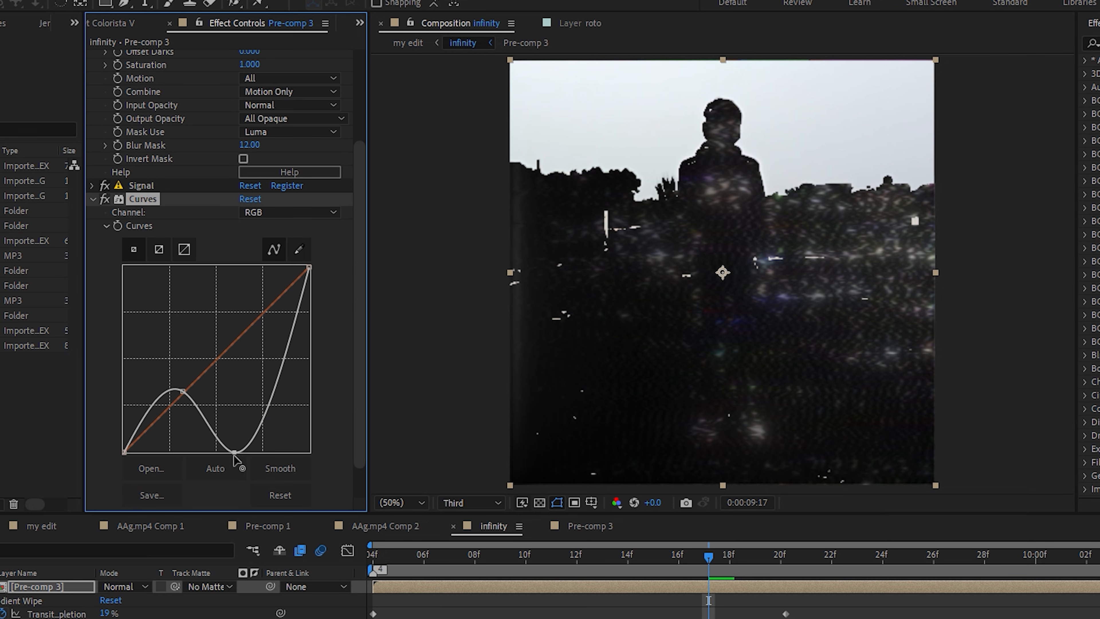
{"action": "left_click_drag", "start_coordinate": [183, 391], "coordinate": [211, 274]}
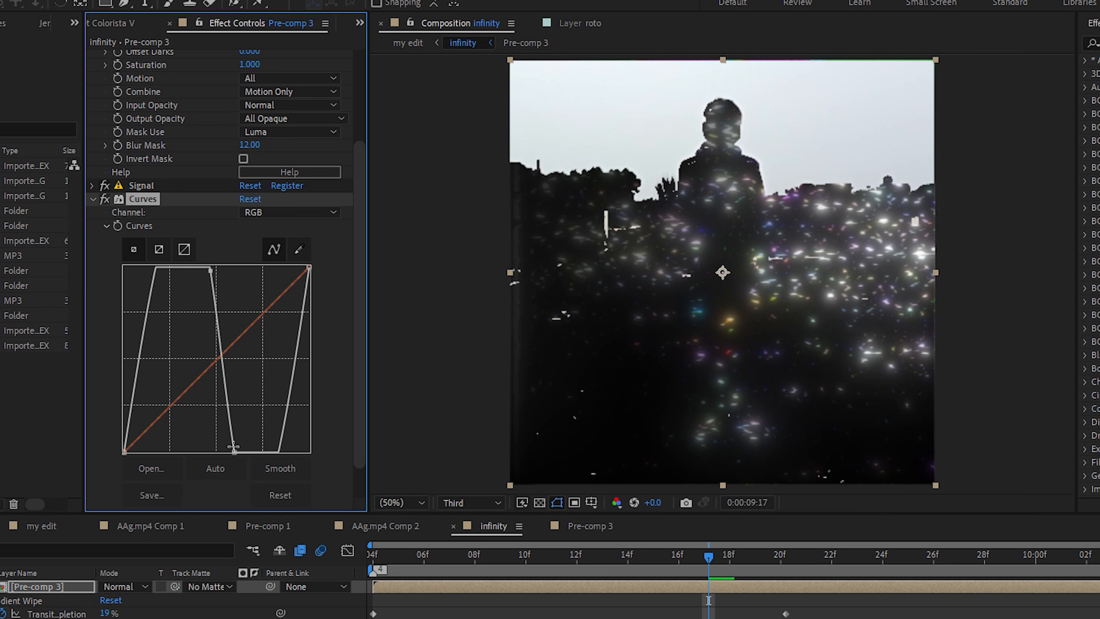
{"action": "mouse_move", "coordinate": [232, 447]}
{"action": "left_mouse_down"}
{"action": "mouse_move", "coordinate": [227, 432]}
{"action": "mouse_move", "coordinate": [230, 443]}
{"action": "left_mouse_up"}
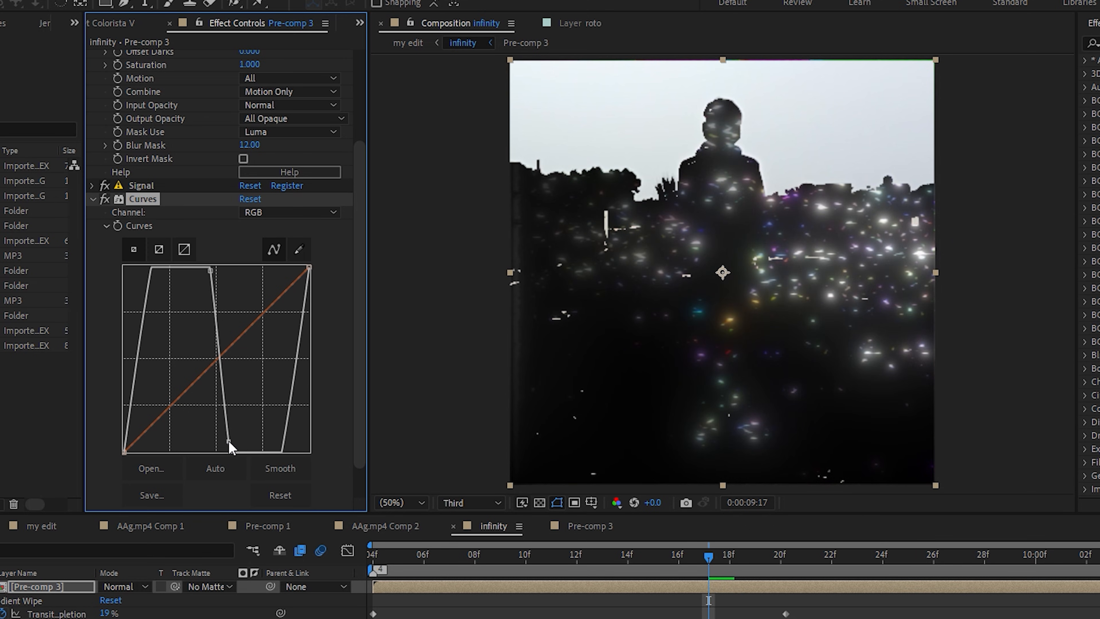
Shift the RGB curve's lower point slightly toward the highlights and play the infinity composition to preview the sparkles.
{"action": "left_click_drag", "start_coordinate": [709, 557], "coordinate": [760, 558]}
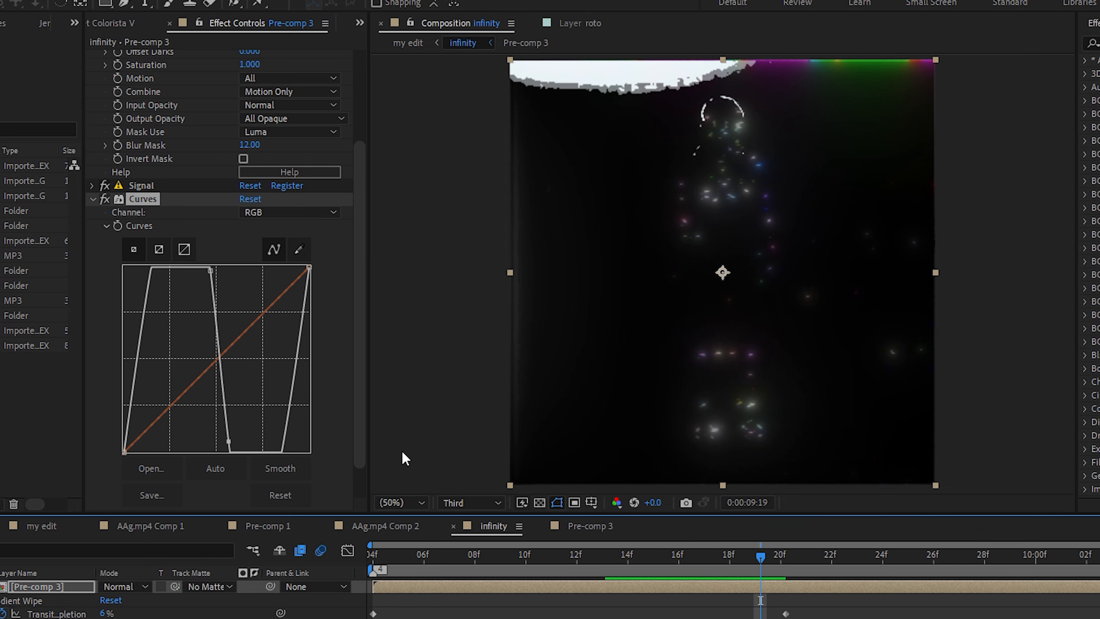
{"action": "left_click_drag", "start_coordinate": [228, 441], "coordinate": [232, 442]}
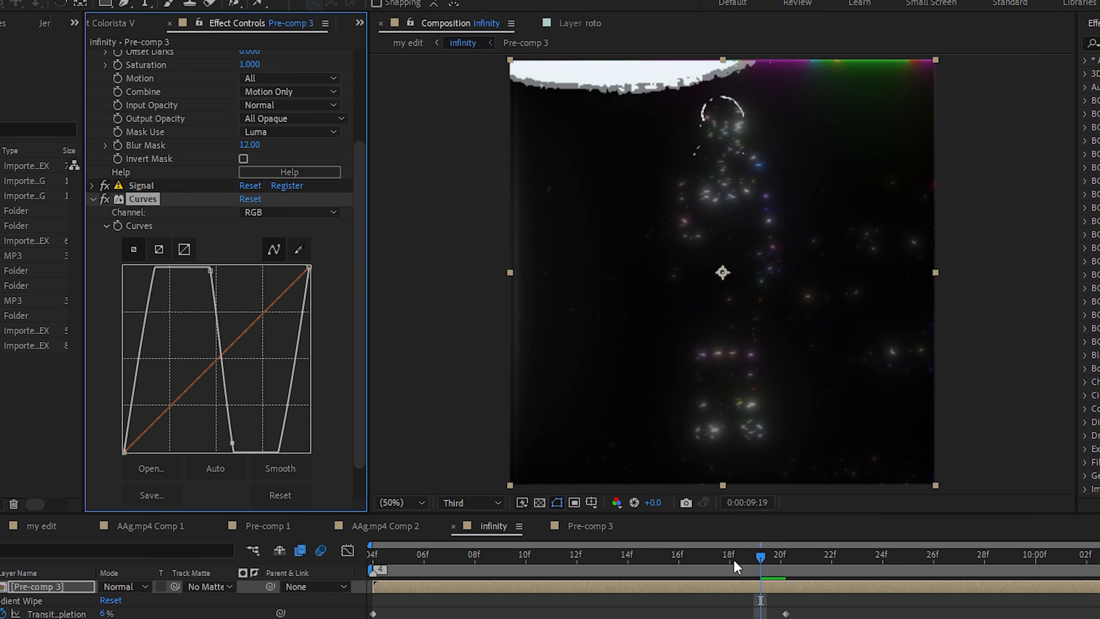
{"action": "key", "text": "space"}
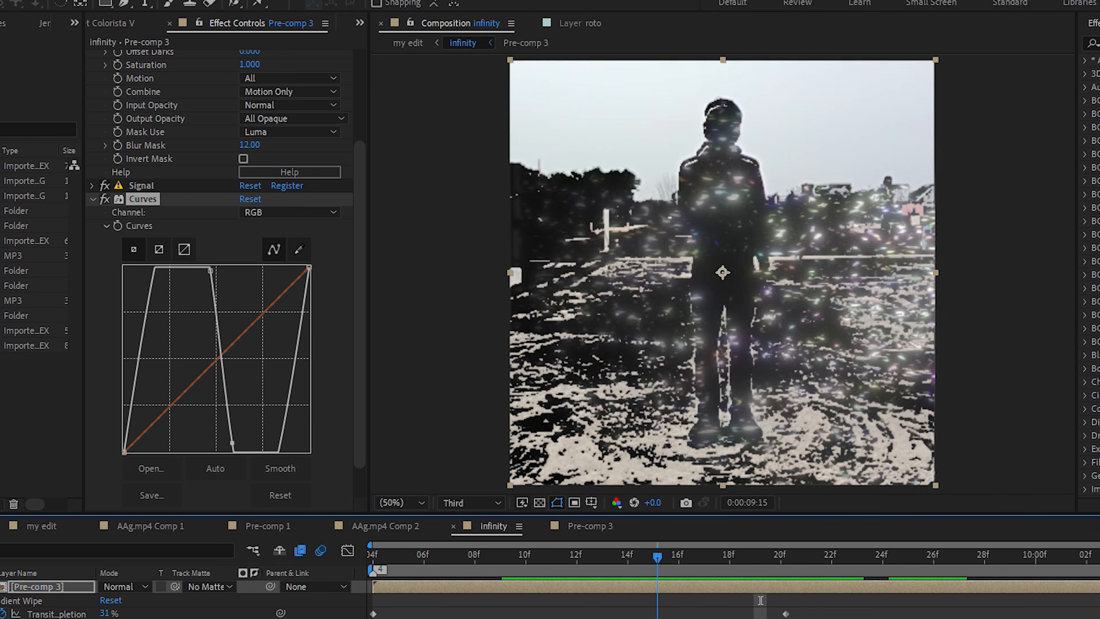
{"action": "key", "text": "space"}
Examine the settings of the Deep Glow 2, CC Vignette and Gradient Wipe effects on the top Pre-comp 3 layer.
{"action": "scroll", "coordinate": [180, 364], "scroll_direction": "down", "scroll_amount": 2}
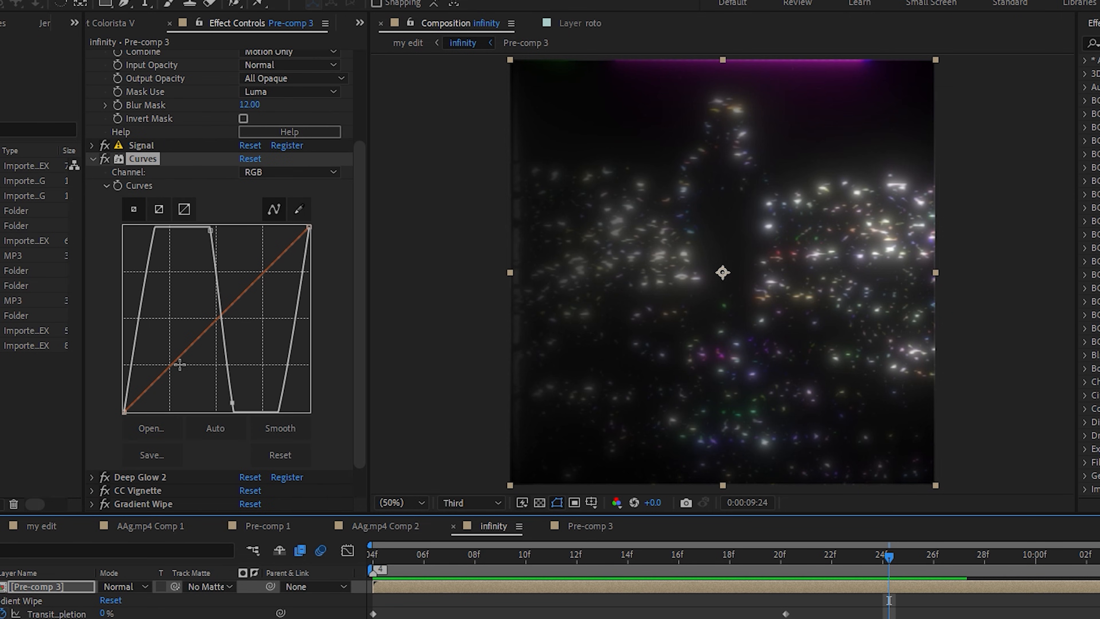
{"action": "left_click", "coordinate": [91, 477]}
{"action": "scroll", "coordinate": [234, 366], "scroll_direction": "down", "scroll_amount": 10}
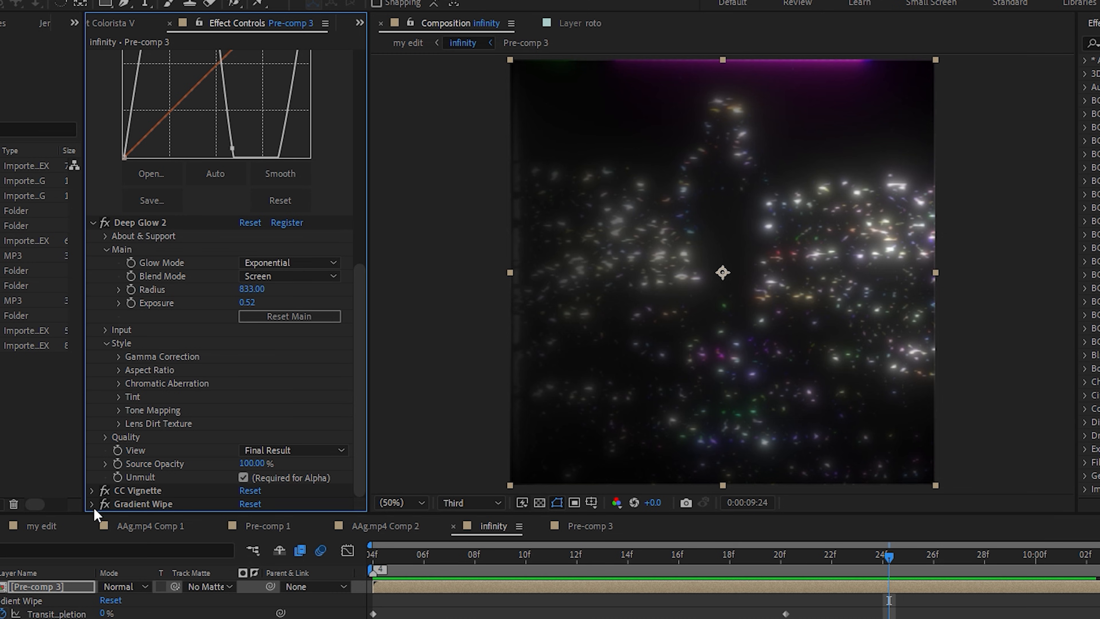
{"action": "left_click", "coordinate": [92, 490]}
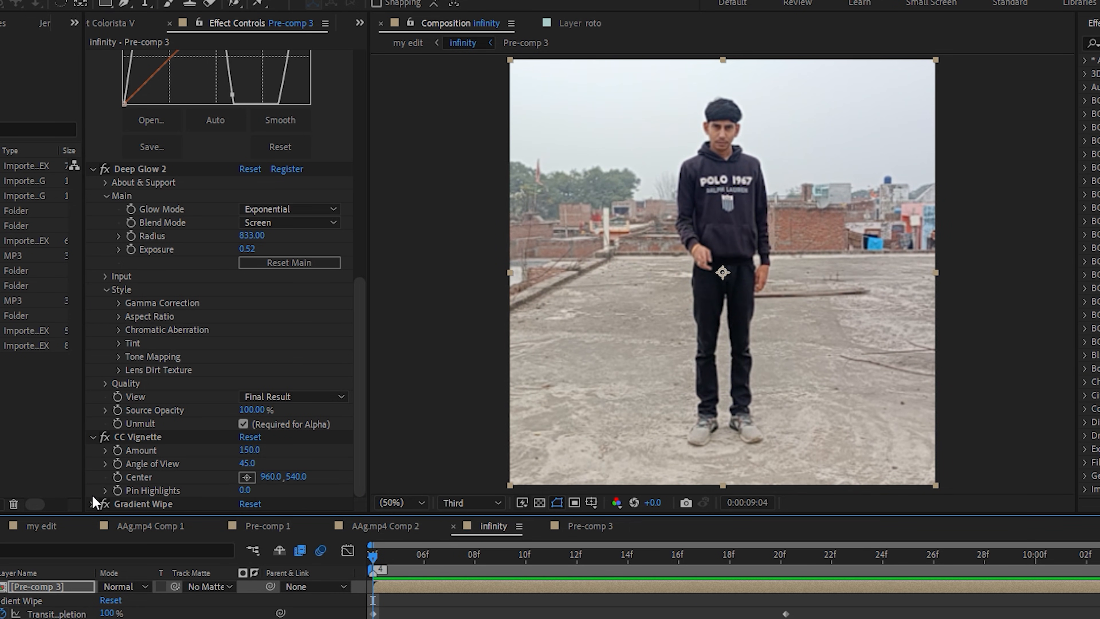
{"action": "left_click", "coordinate": [92, 504]}
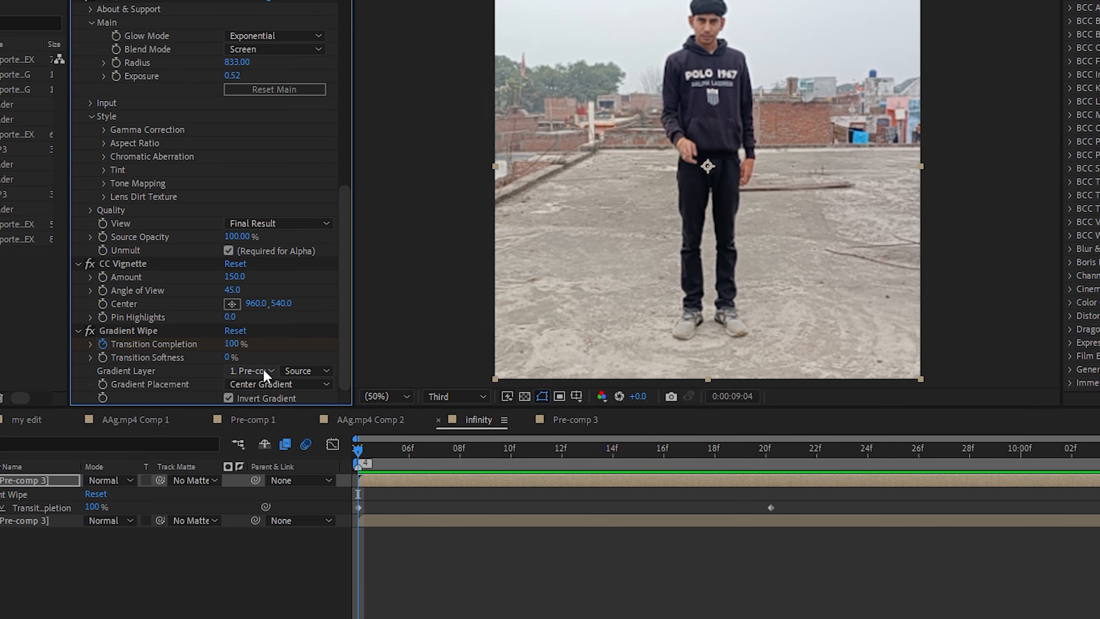
Check that the Gradient Wipe uses layer 1. Pre-comp 3 and Center Gradient placement, and scrub through its Transition Completion keyframes.
{"action": "left_click", "coordinate": [263, 369]}
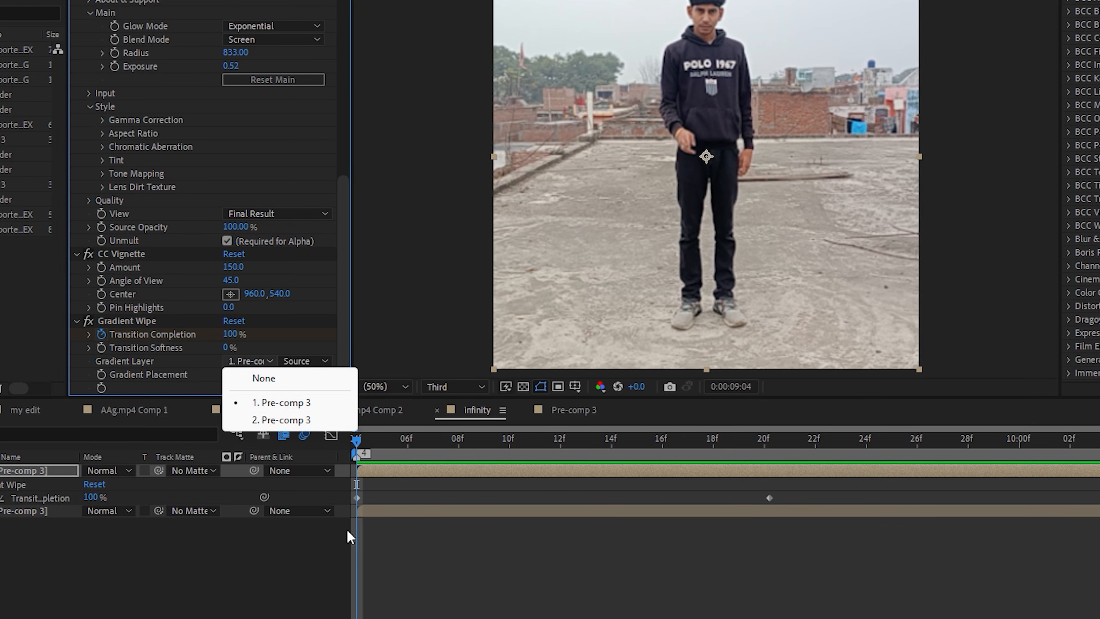
{"action": "left_click", "coordinate": [303, 407]}
{"action": "left_click", "coordinate": [310, 375]}
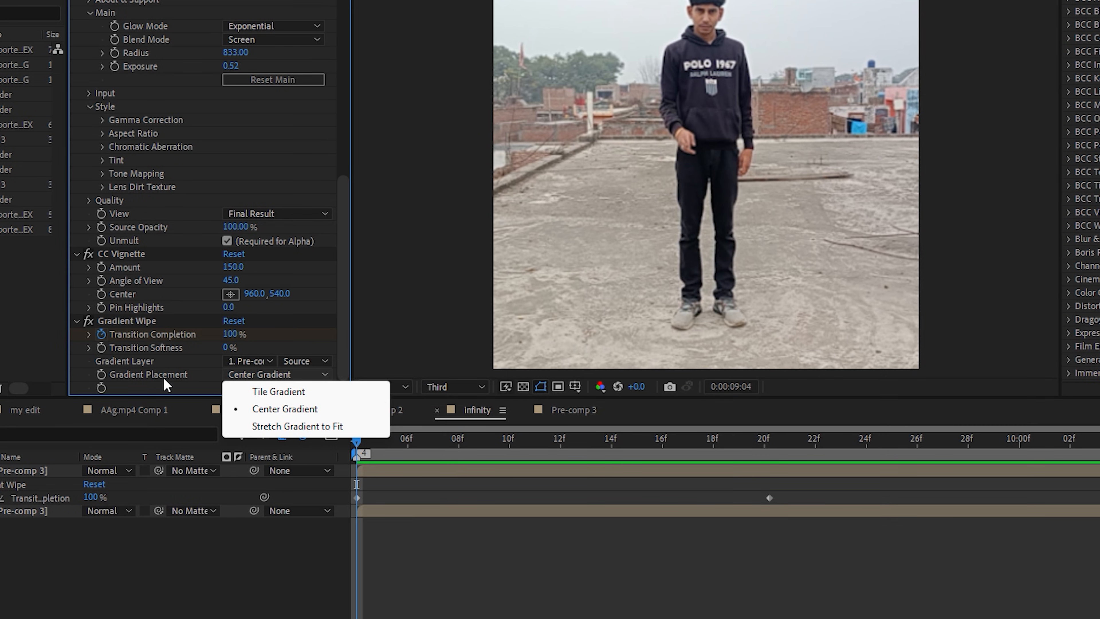
{"action": "left_click", "coordinate": [282, 408]}
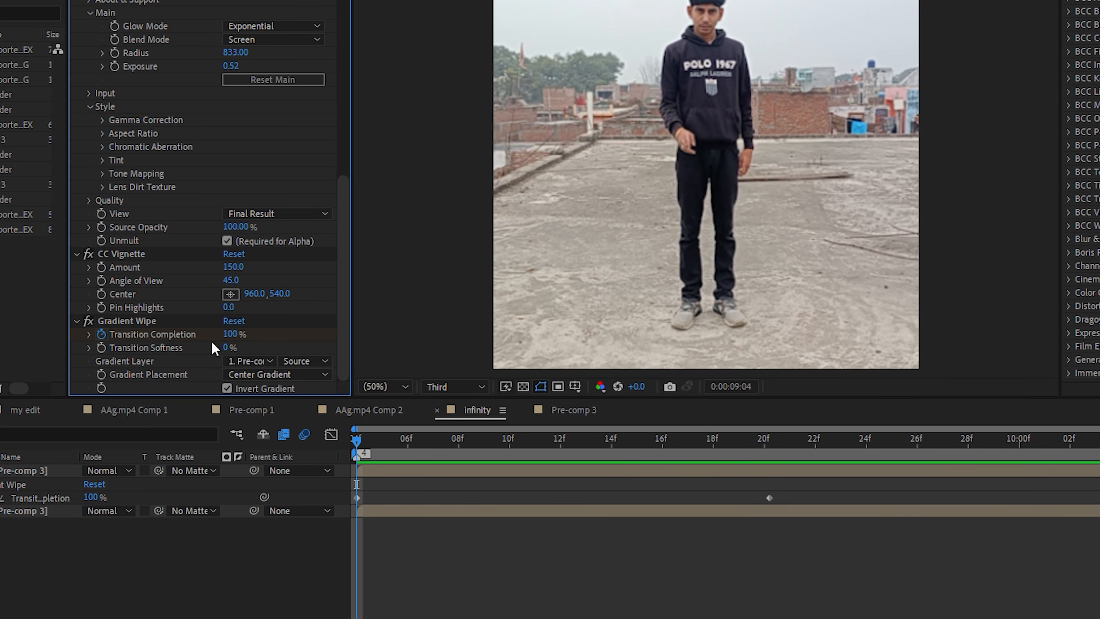
{"action": "left_click_drag", "start_coordinate": [394, 444], "coordinate": [757, 484]}
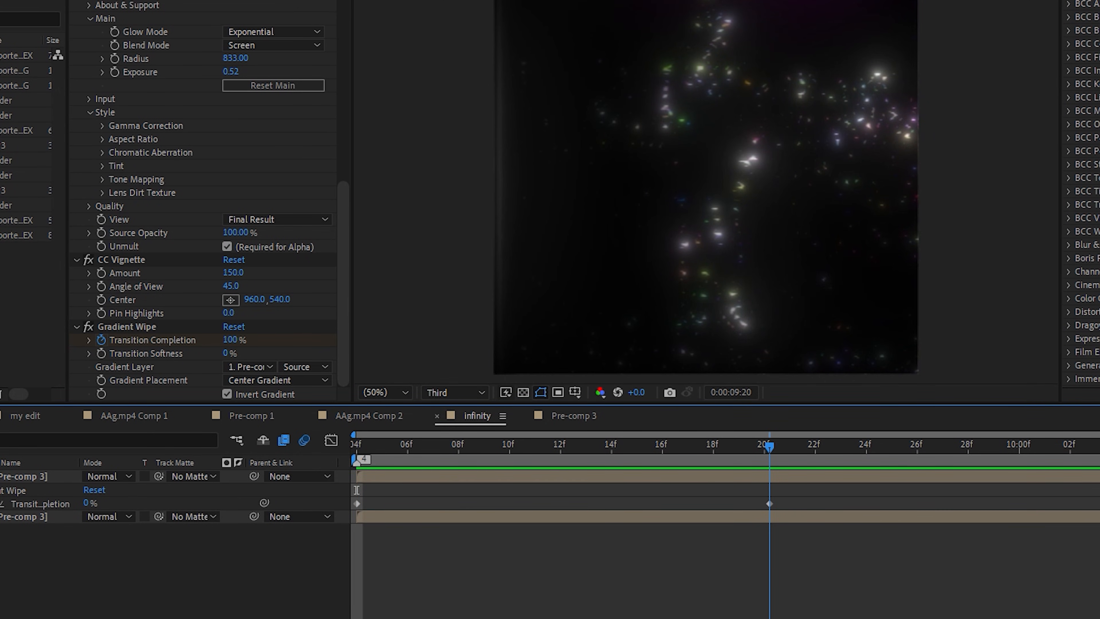
{"action": "left_click_drag", "start_coordinate": [769, 473], "coordinate": [537, 617]}
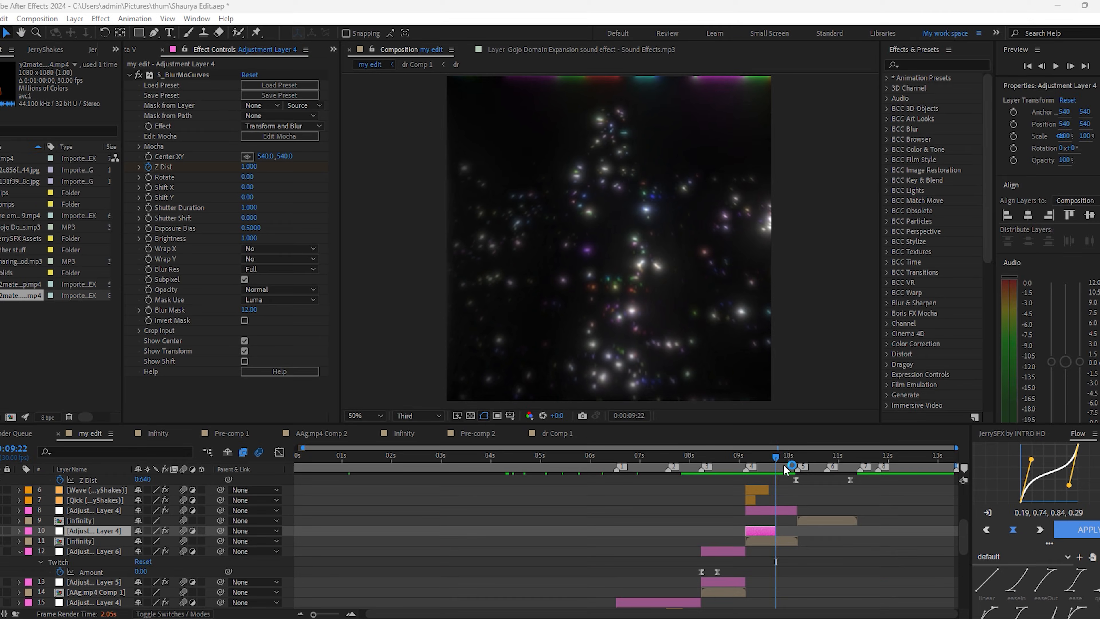
Open Pre-comp 2 from the my edit timeline and enable the Luma Key effect on the bottom domin.mp4 layer to key out the sky.
{"action": "left_click_drag", "start_coordinate": [784, 464], "coordinate": [818, 592]}
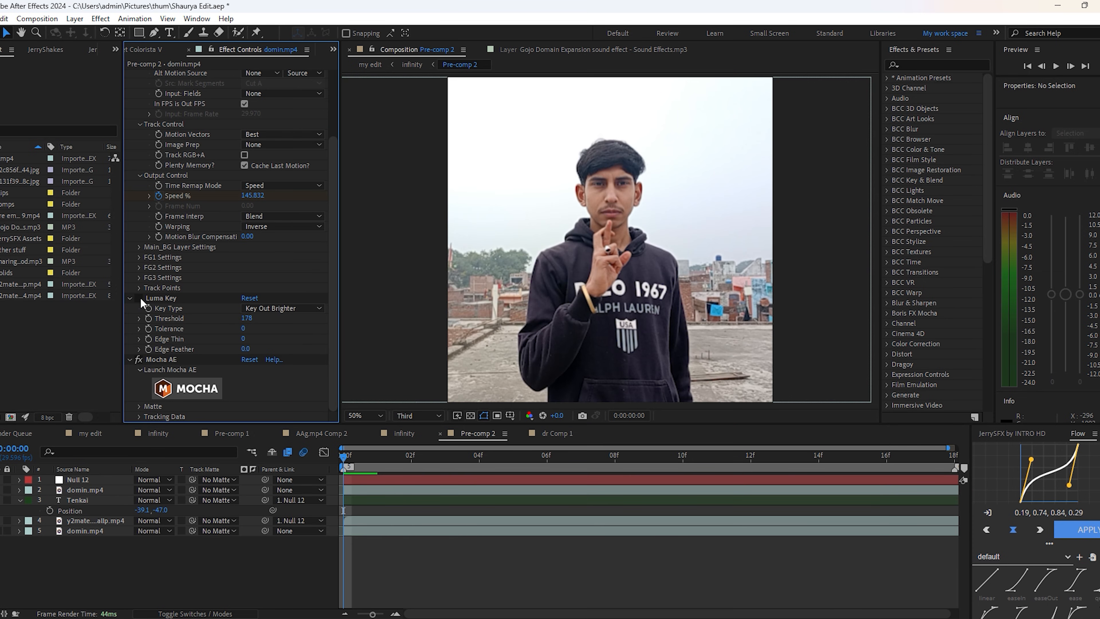
{"action": "left_click", "coordinate": [133, 298]}
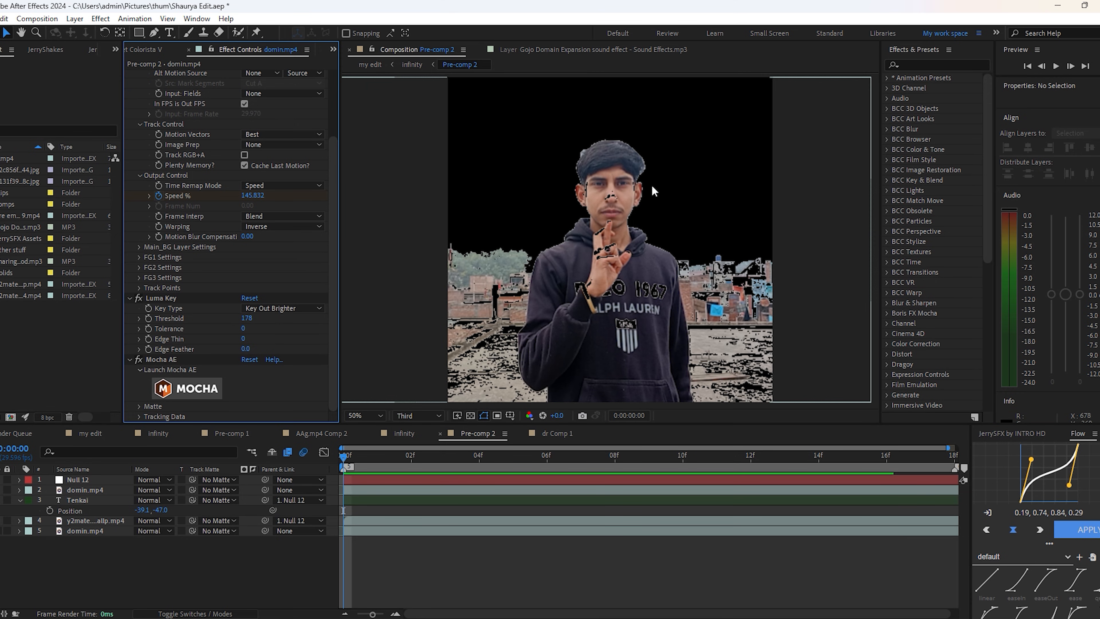
{"action": "scroll", "coordinate": [544, 287], "scroll_direction": "down", "scroll_amount": 3}
{"action": "scroll", "coordinate": [543, 286], "scroll_direction": "up", "scroll_amount": 1}
{"action": "left_click", "coordinate": [365, 414]}
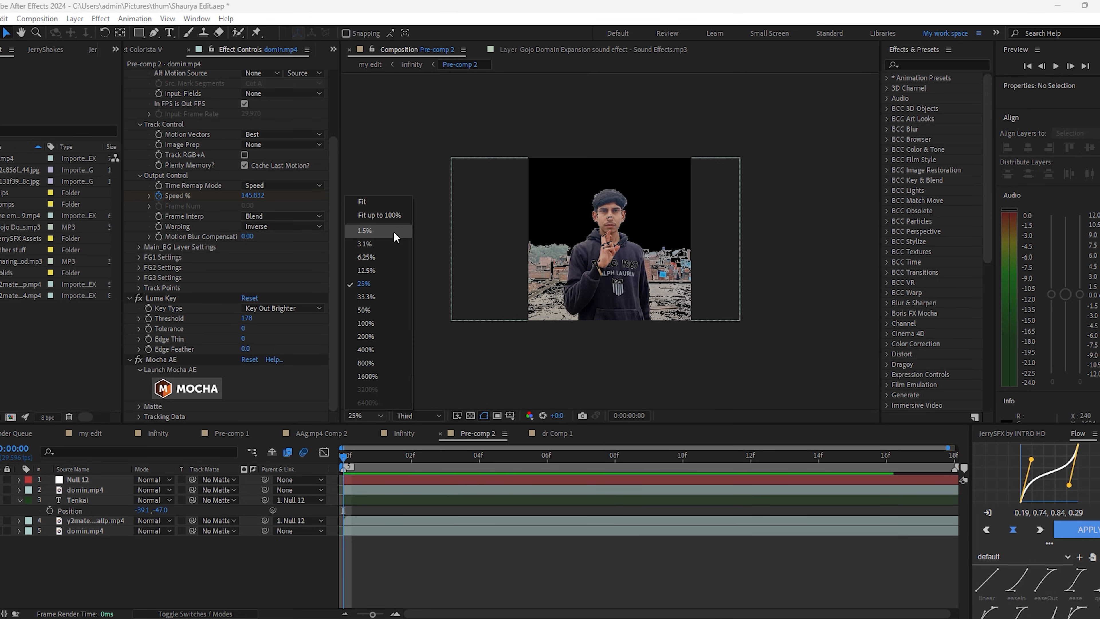
{"action": "left_click", "coordinate": [385, 219]}
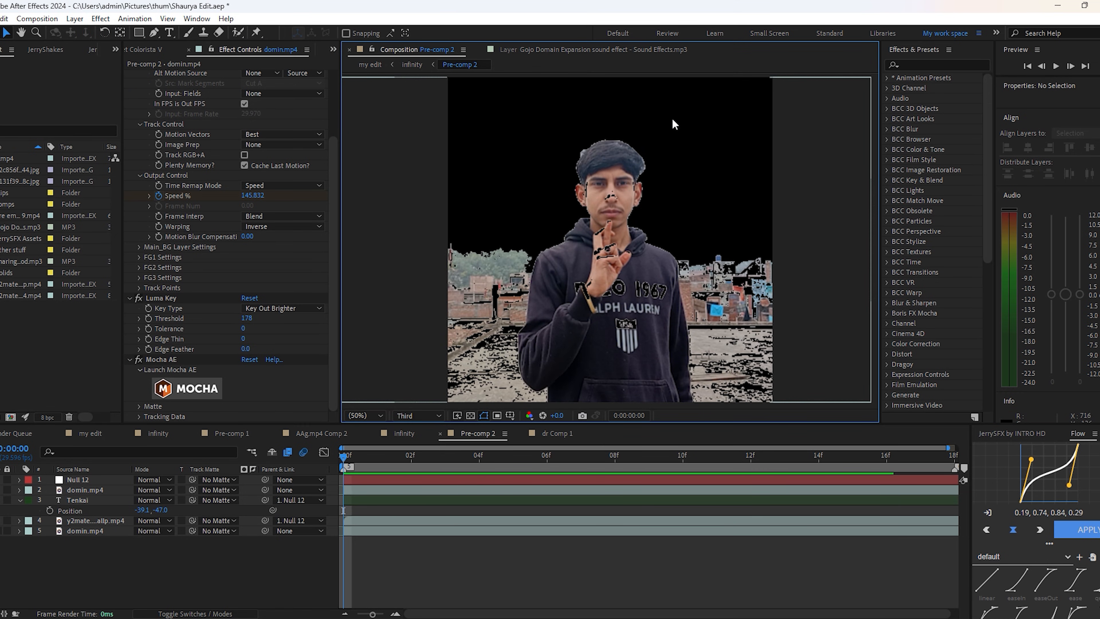
Examine the Roto Brush & Refine Edge and Curves settings on the upper domin.mp4 layer, and select the black hole footage layer.
{"action": "left_click", "coordinate": [391, 528]}
{"action": "left_click", "coordinate": [388, 490]}
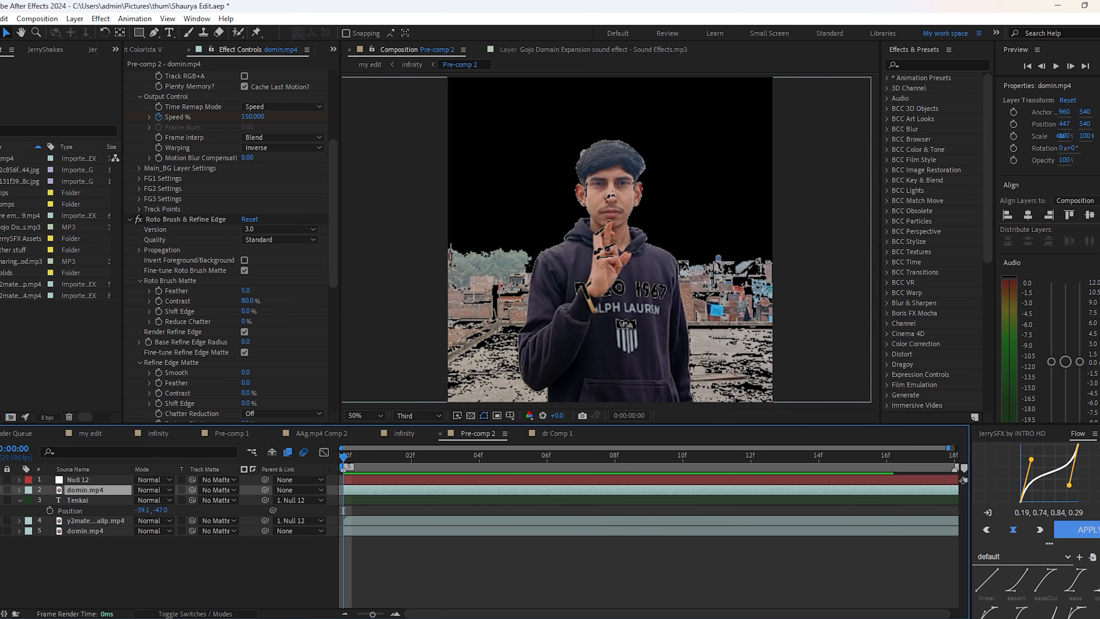
{"action": "scroll", "coordinate": [193, 228], "scroll_direction": "down", "scroll_amount": 6}
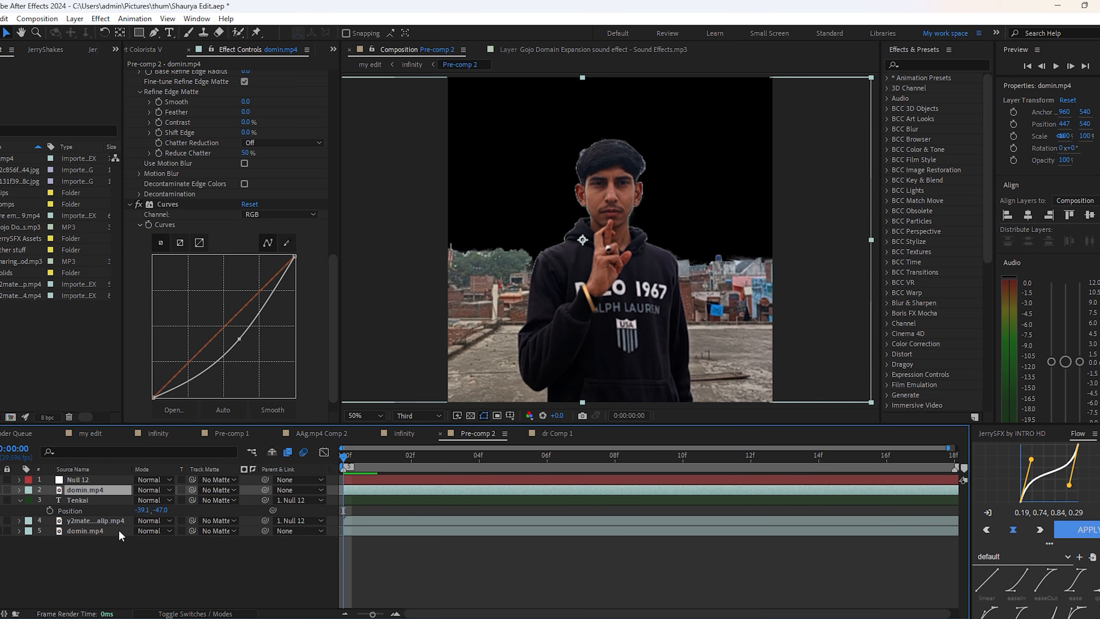
{"action": "scroll", "coordinate": [149, 358], "scroll_direction": "down", "scroll_amount": 1}
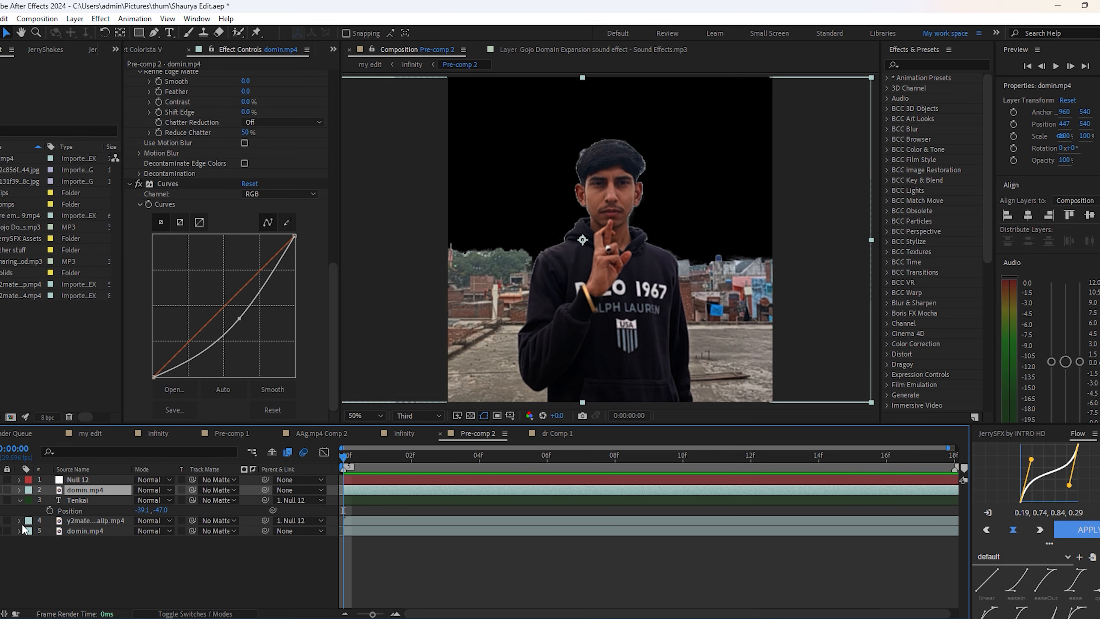
{"action": "left_click", "coordinate": [88, 519]}
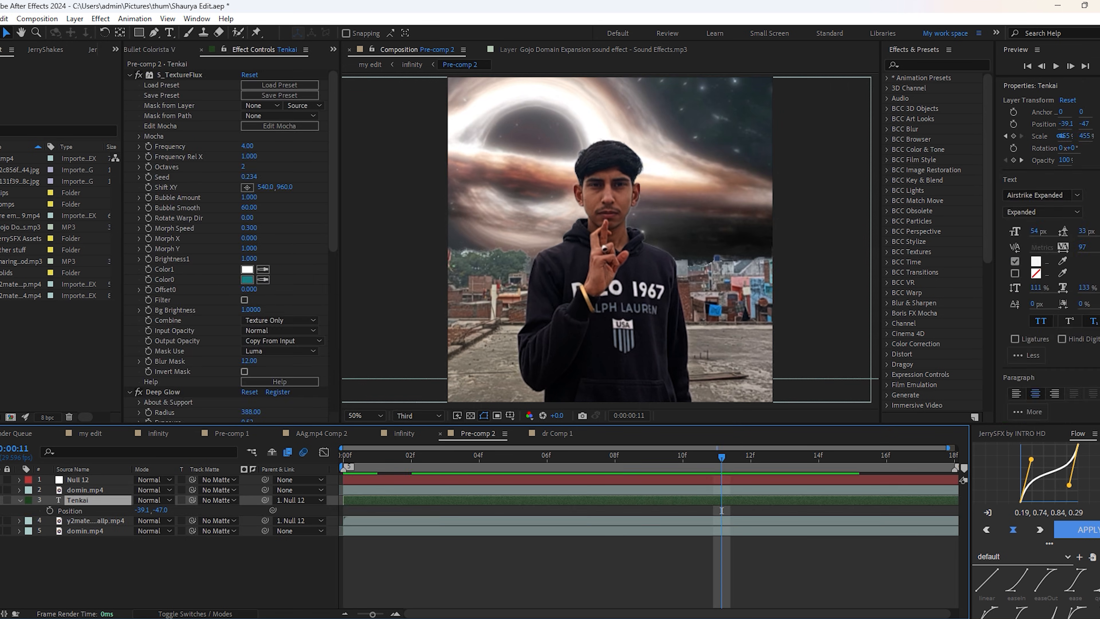
Scrub to the Tenkai title in Pre-comp 2 and reveal the text layer's keyframed Offset, Scale and Opacity properties.
{"action": "left_click_drag", "start_coordinate": [742, 453], "coordinate": [720, 509]}
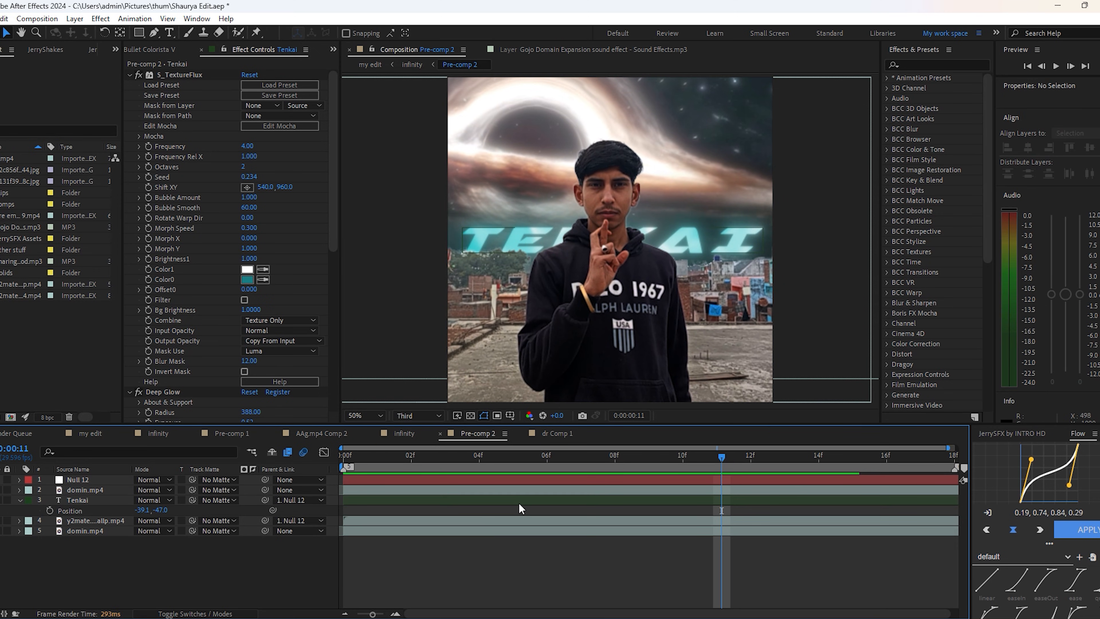
{"action": "key", "text": "u"}
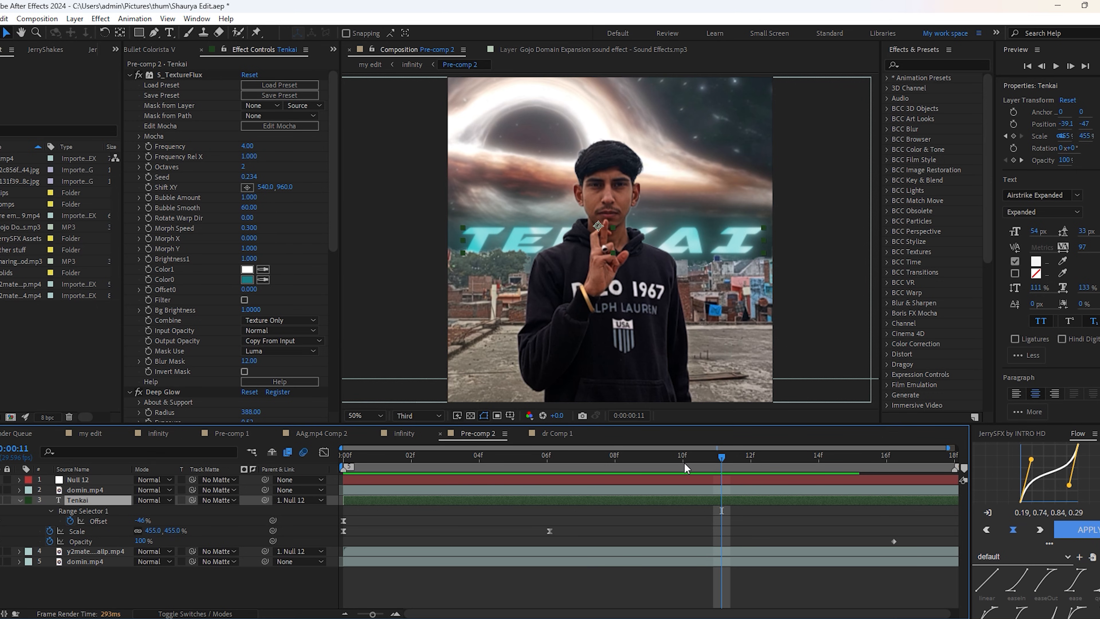
{"action": "left_click_drag", "start_coordinate": [684, 463], "coordinate": [717, 526]}
Examine the Tenkai layer's S_TextureFlux settings including Color0, plus its Deep Glow and two Drop Shadow effects, and collapse S_TextureFlux.
{"action": "left_click", "coordinate": [247, 279]}
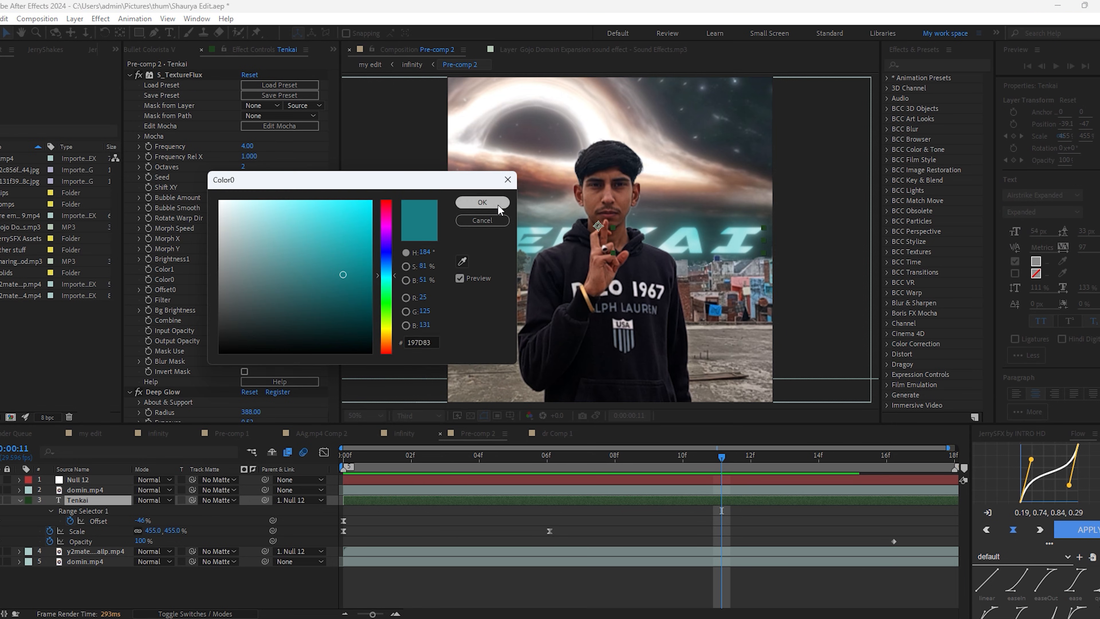
{"action": "left_click", "coordinate": [499, 209]}
{"action": "scroll", "coordinate": [191, 316], "scroll_direction": "down", "scroll_amount": 5}
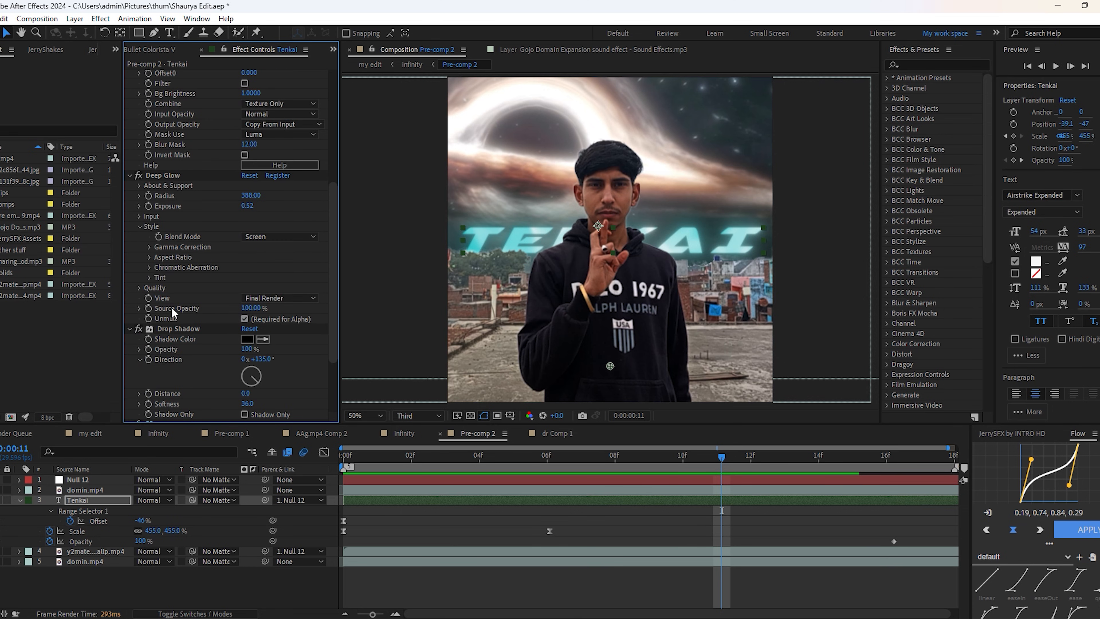
{"action": "scroll", "coordinate": [166, 260], "scroll_direction": "down", "scroll_amount": 2}
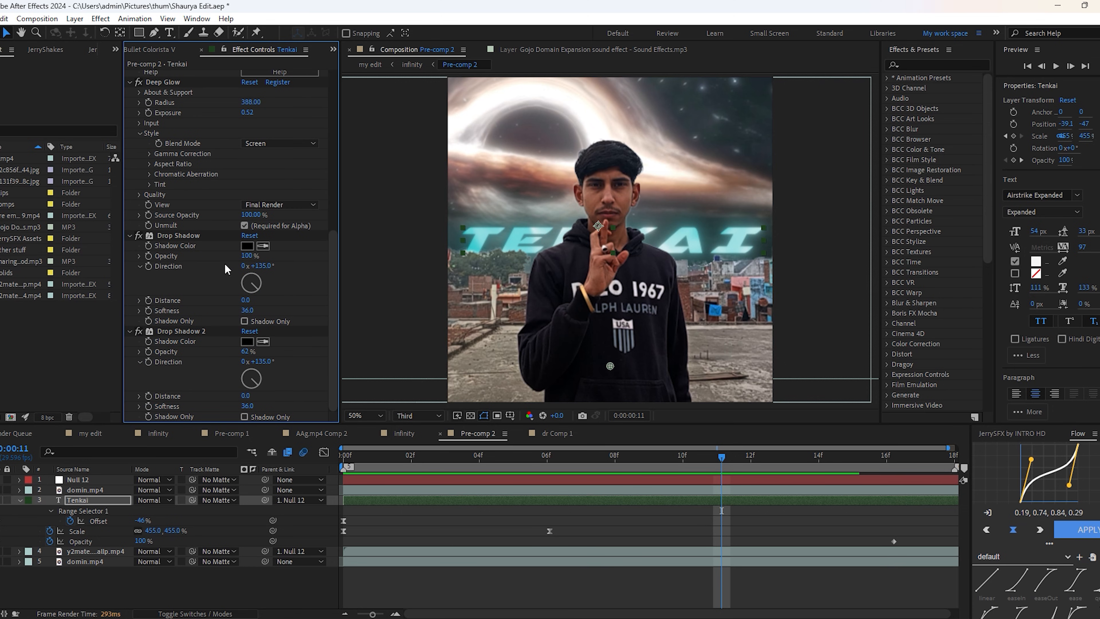
{"action": "scroll", "coordinate": [210, 336], "scroll_direction": "up", "scroll_amount": 2}
{"action": "scroll", "coordinate": [217, 300], "scroll_direction": "down", "scroll_amount": 2}
{"action": "scroll", "coordinate": [256, 269], "scroll_direction": "up", "scroll_amount": 2}
{"action": "scroll", "coordinate": [299, 238], "scroll_direction": "up", "scroll_amount": 3}
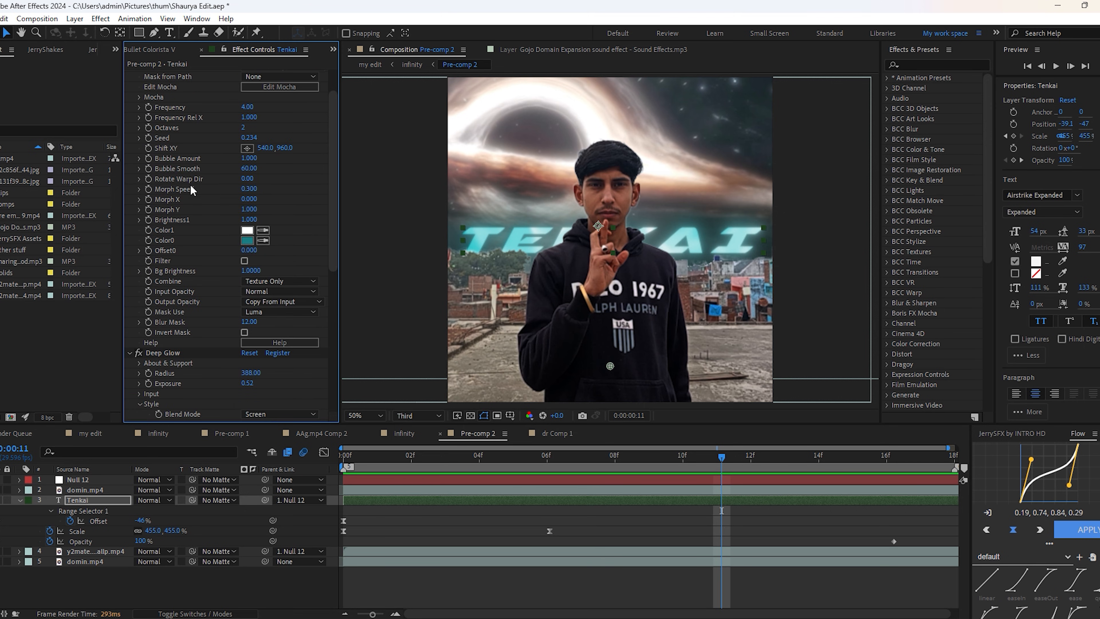
{"action": "scroll", "coordinate": [191, 189], "scroll_direction": "up", "scroll_amount": 1}
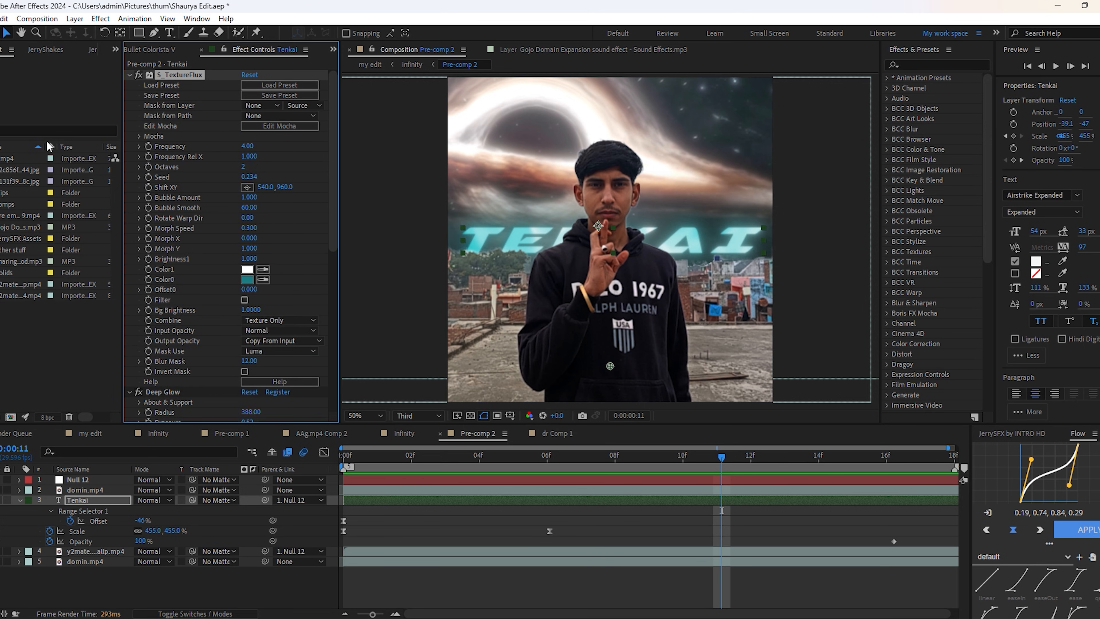
{"action": "left_click", "coordinate": [129, 75]}
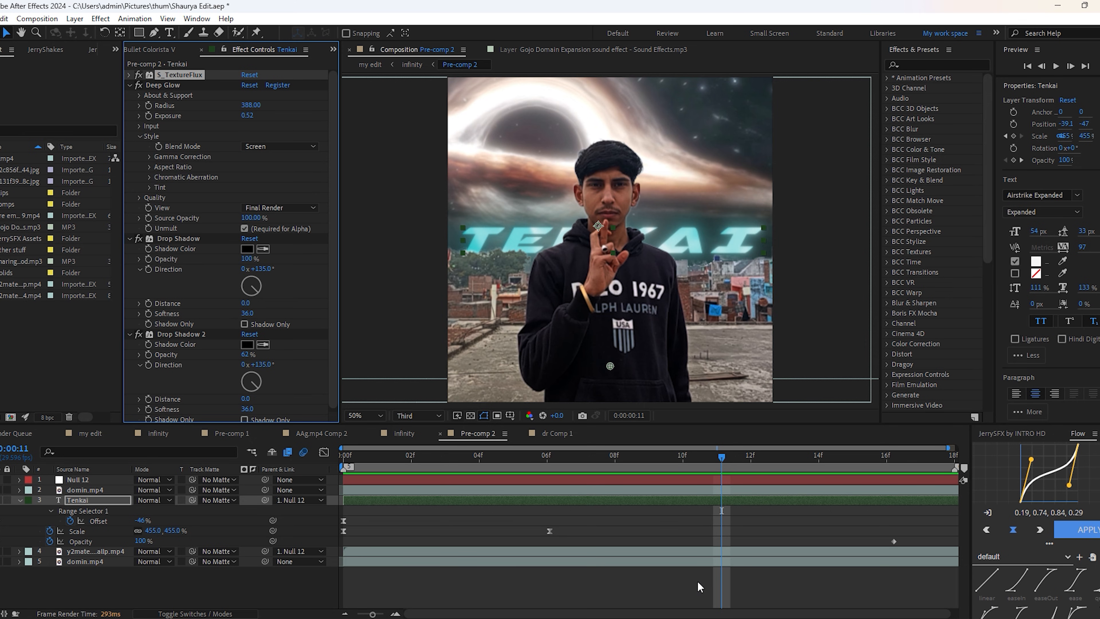
Select the bottom domin.mp4 layer, examine the Mocha AE tracking data with its Transform export to 1. Null 12, and preview the comp.
{"action": "left_click", "coordinate": [481, 454]}
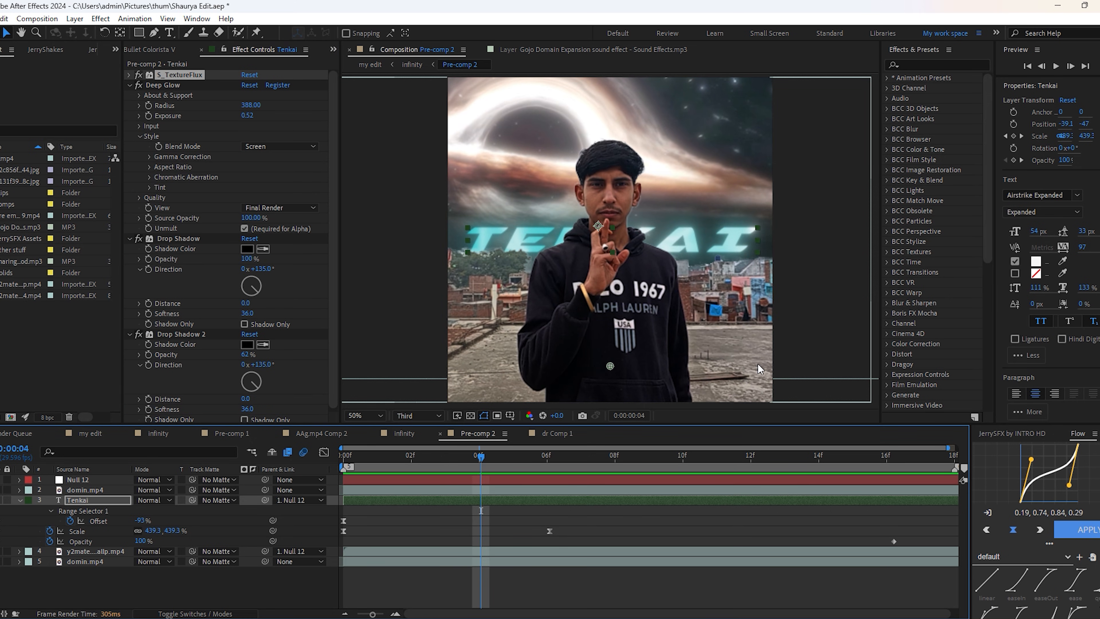
{"action": "key", "text": "Page_Up"}
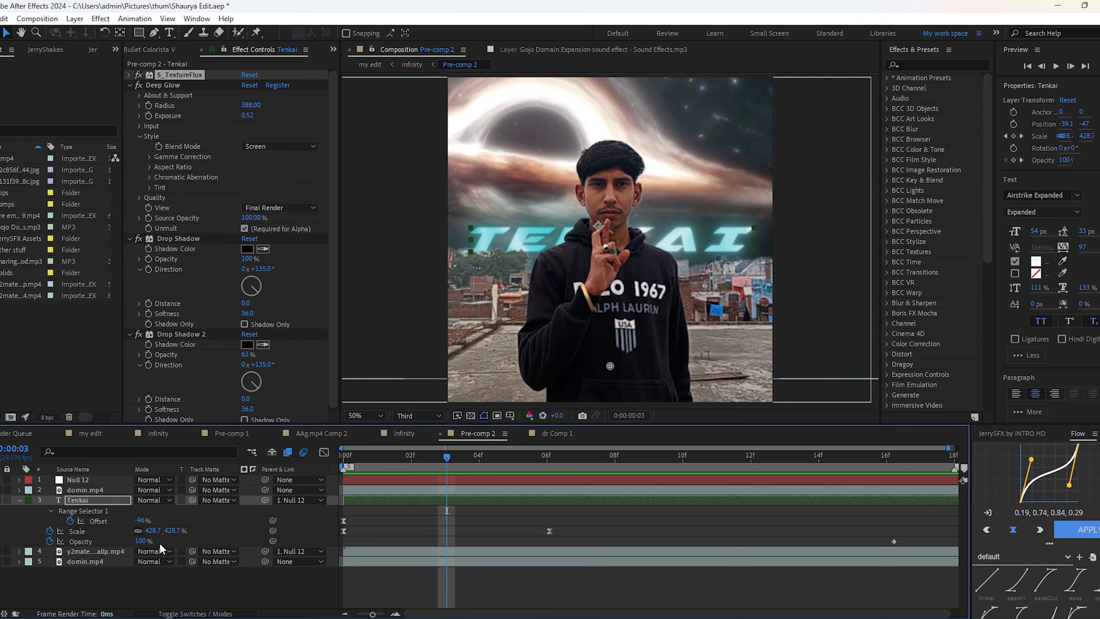
{"action": "left_click", "coordinate": [88, 480]}
{"action": "left_click", "coordinate": [605, 562]}
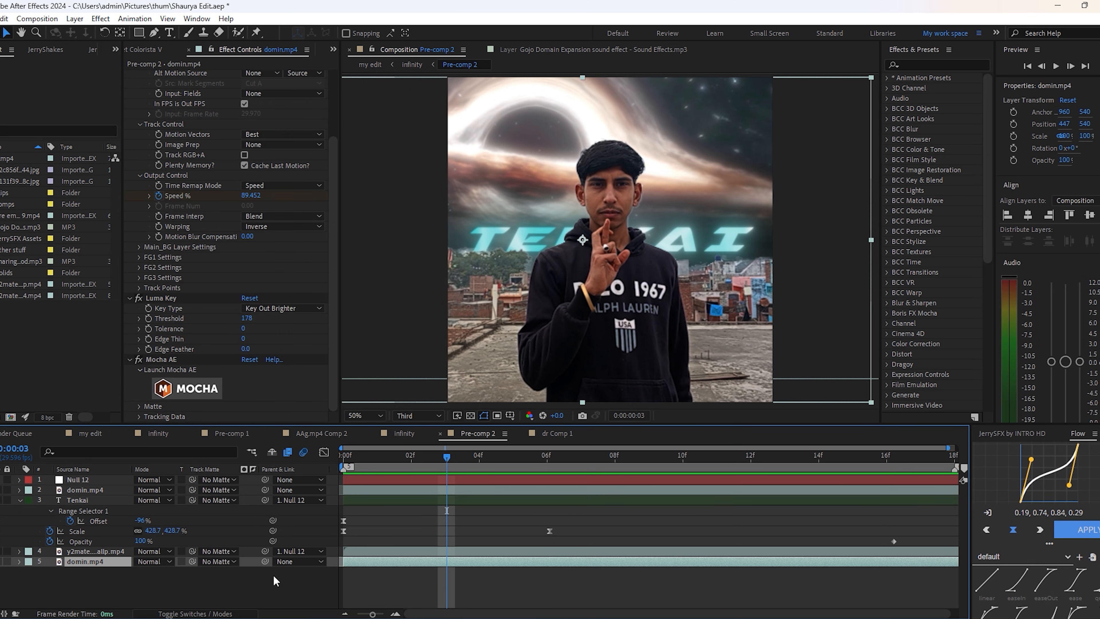
{"action": "left_click", "coordinate": [194, 389]}
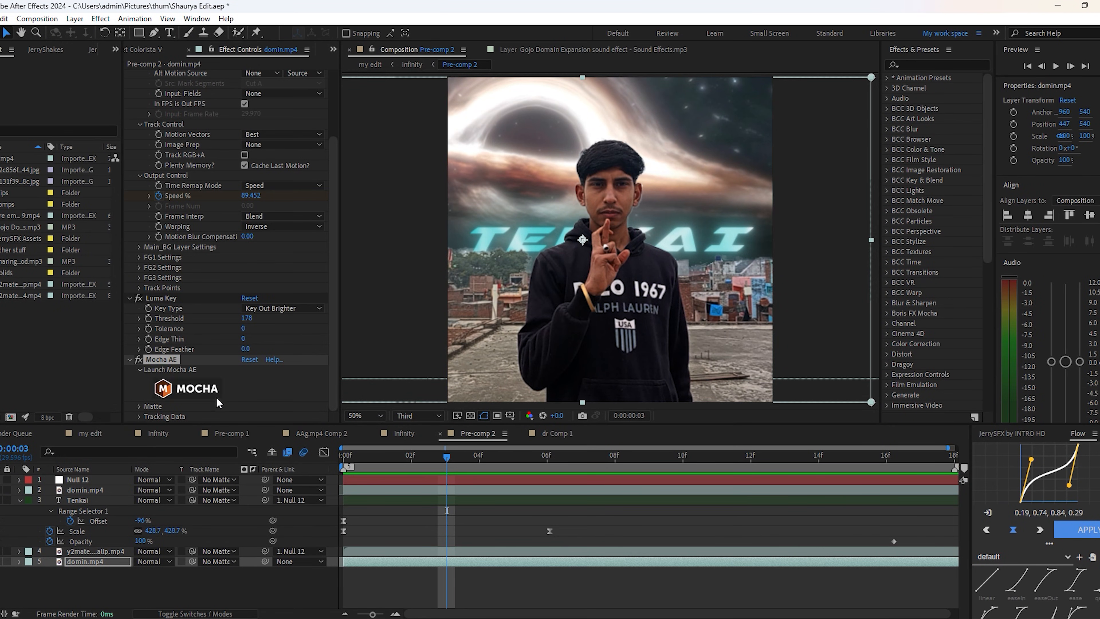
{"action": "left_click", "coordinate": [139, 417]}
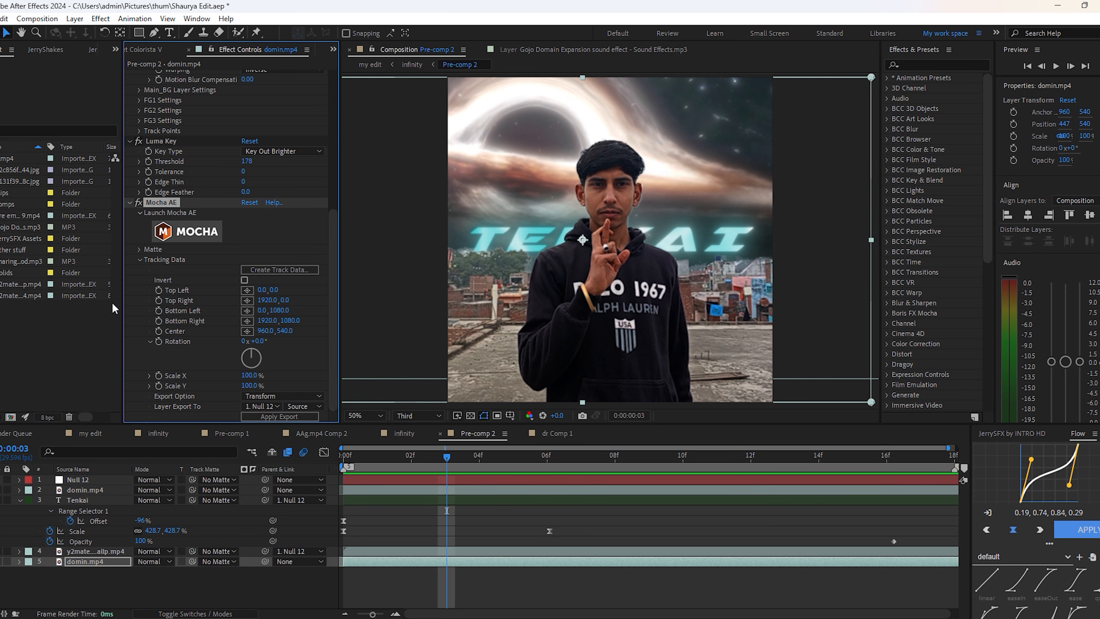
{"action": "left_click", "coordinate": [130, 202]}
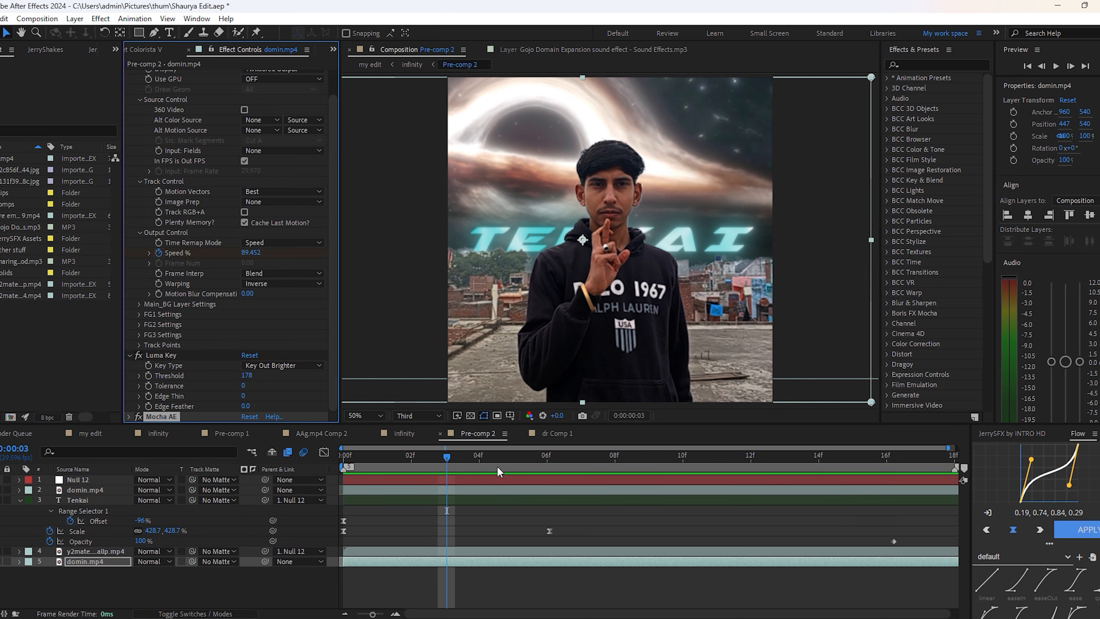
{"action": "key", "text": "space"}
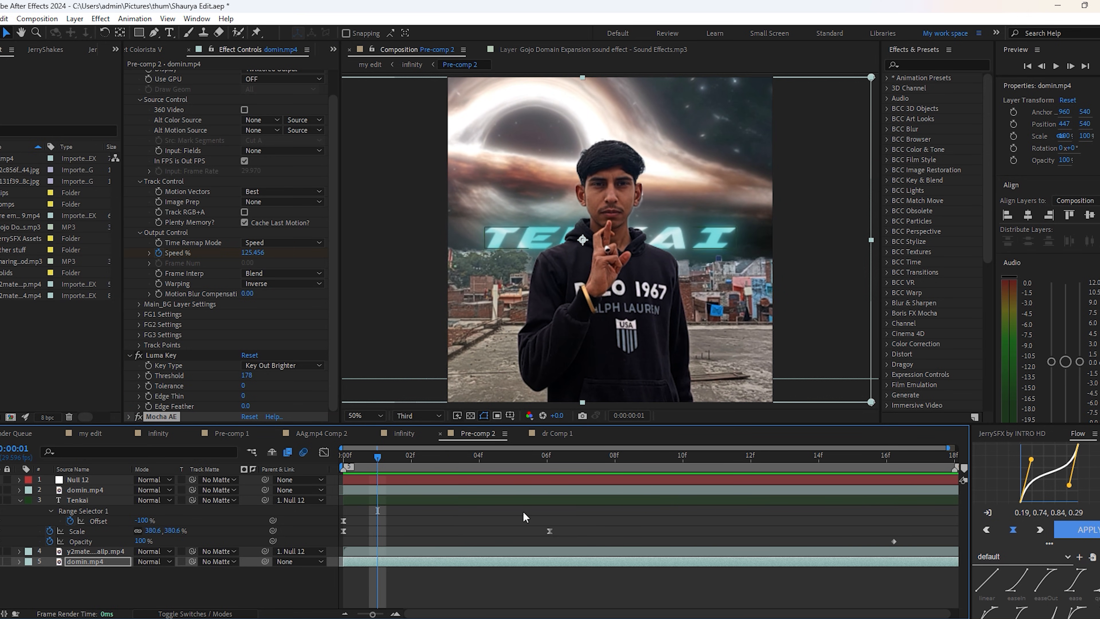
Open the infinity comp containing Pre-comp 2 and examine the S_MotionDetect, Signal and Curves effects on its top layer.
{"action": "left_click", "coordinate": [412, 65]}
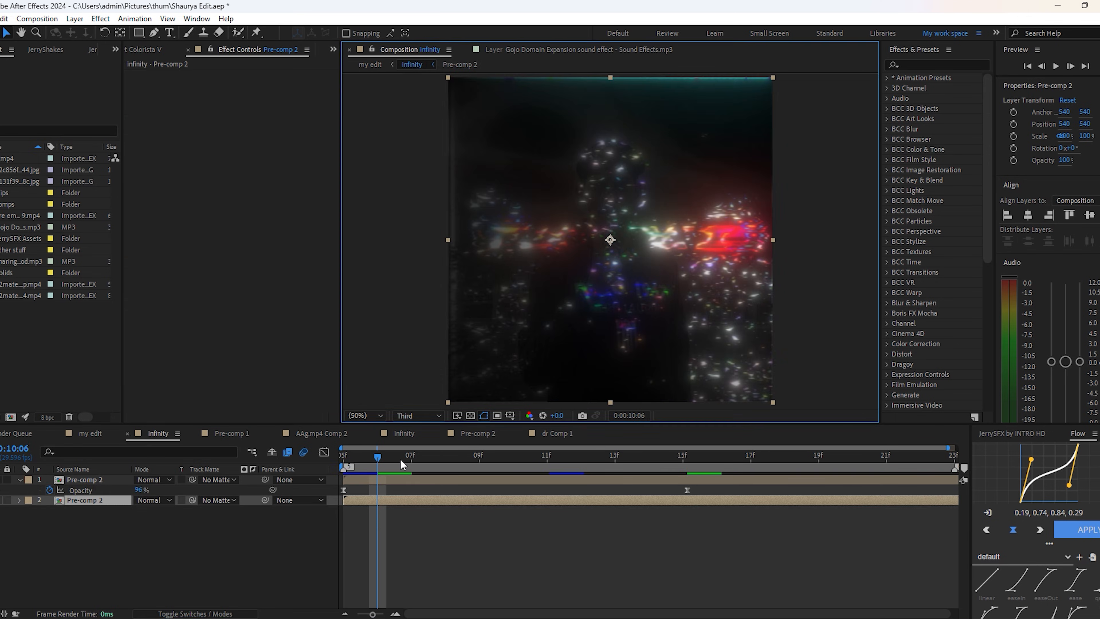
{"action": "left_click_drag", "start_coordinate": [337, 466], "coordinate": [379, 463]}
{"action": "left_click", "coordinate": [412, 478]}
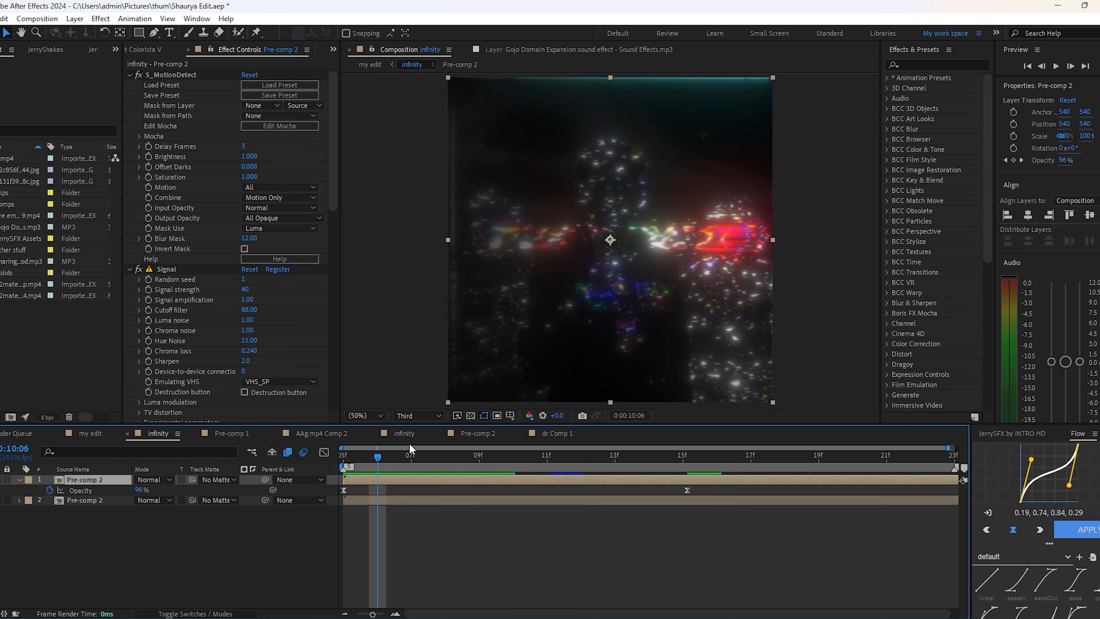
{"action": "scroll", "coordinate": [196, 281], "scroll_direction": "down", "scroll_amount": 15}
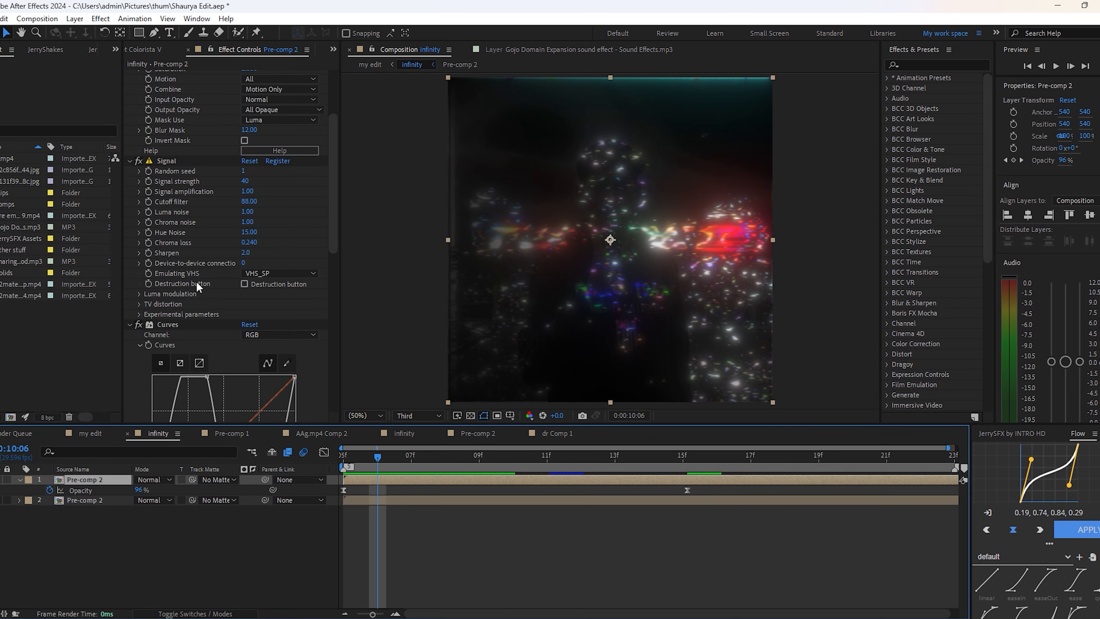
Switch to the other Infinity comp, scrub its Gradient Wipe transition, and show the top Pre-comp 3 layer's effects for comparison.
{"action": "left_click", "coordinate": [394, 428]}
{"action": "left_click_drag", "start_coordinate": [460, 456], "coordinate": [540, 464]}
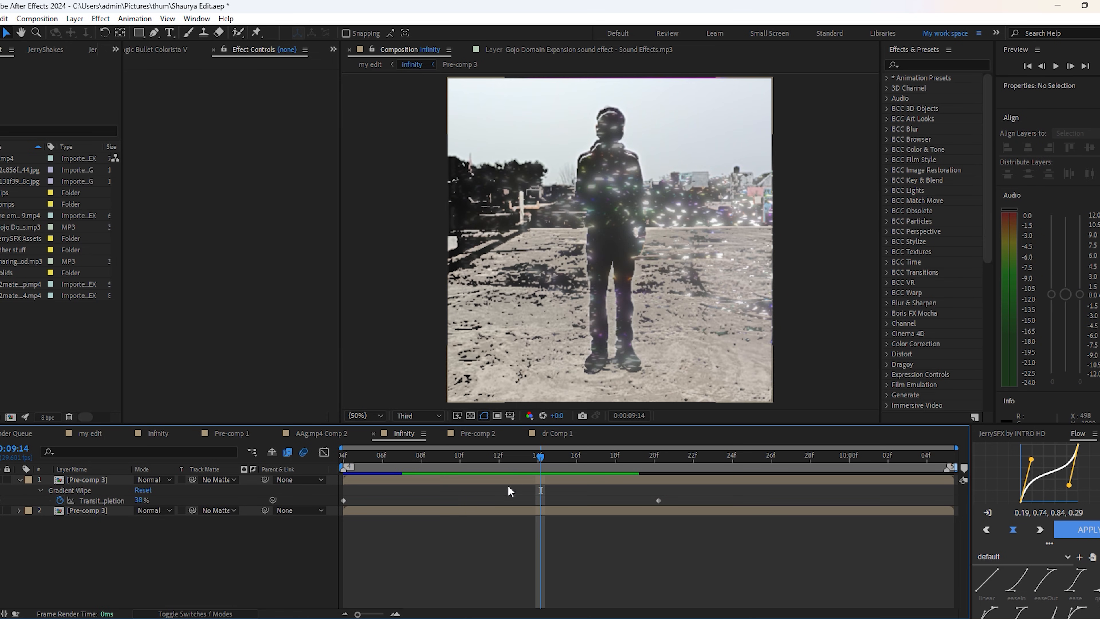
{"action": "left_click", "coordinate": [515, 479]}
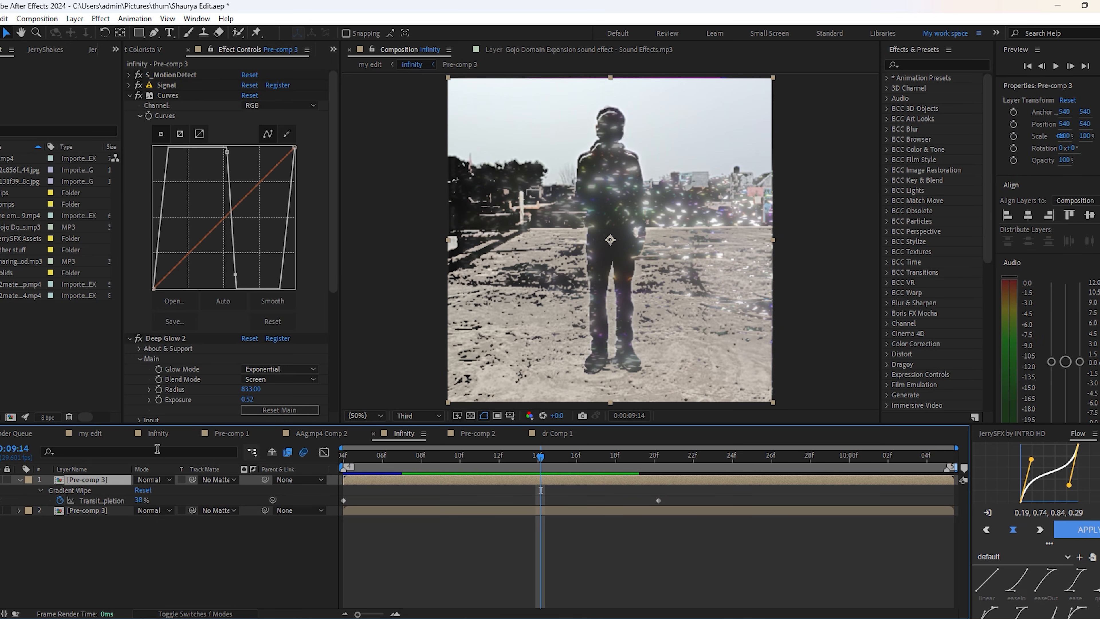
Return to the Infinity comp containing Pre-comp 2 and examine the Deep Glow 2 and CC Vignette settings on its top layer.
{"action": "left_click", "coordinate": [161, 436]}
{"action": "left_click_drag", "start_coordinate": [452, 457], "coordinate": [354, 494]}
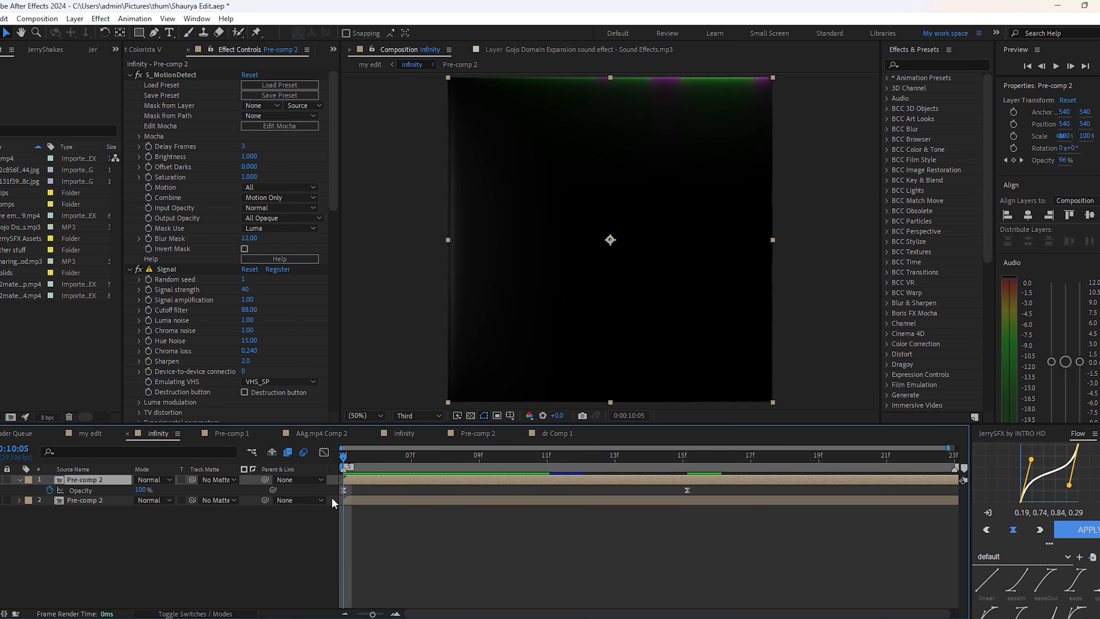
{"action": "scroll", "coordinate": [173, 356], "scroll_direction": "down", "scroll_amount": 10}
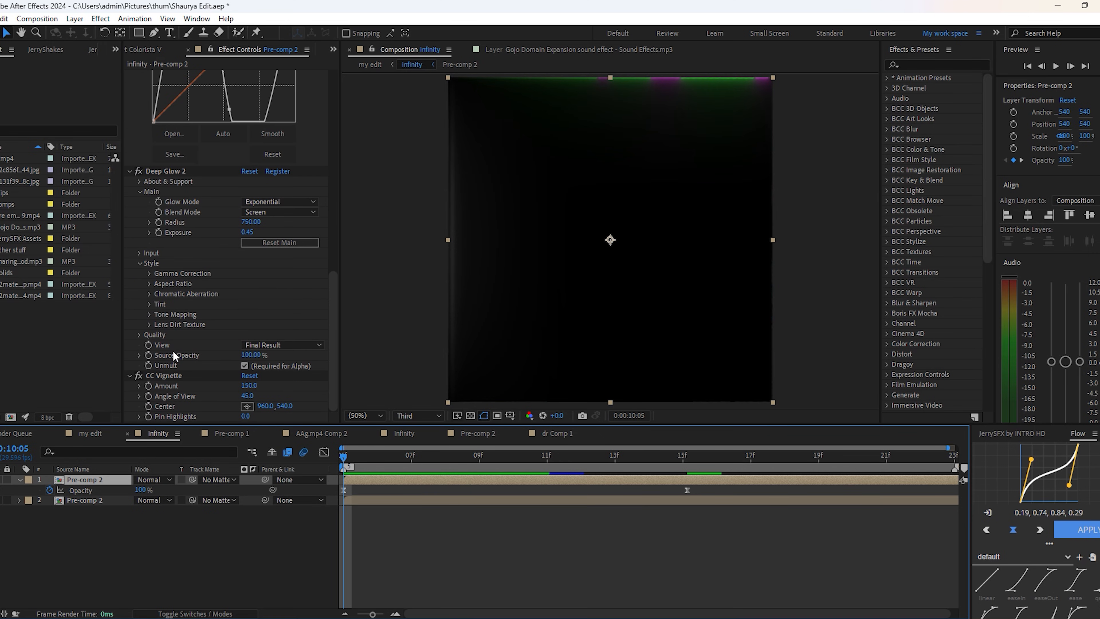
{"action": "scroll", "coordinate": [182, 351], "scroll_direction": "up", "scroll_amount": 10}
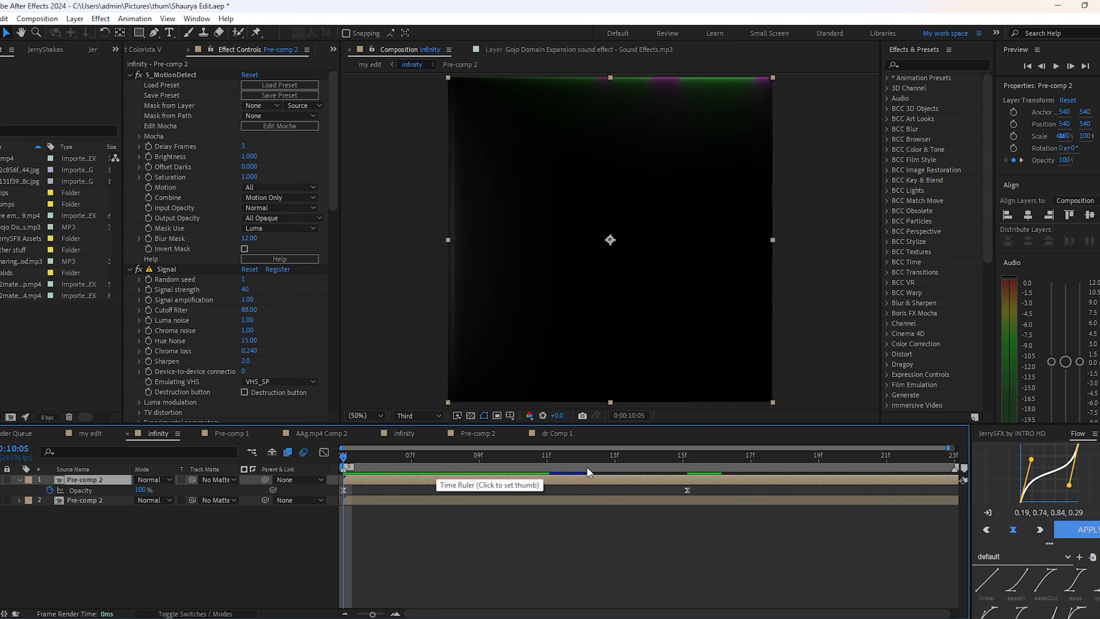
Compare the two Pre-comp 2 layers and play through the top layer's keyframed opacity fade from the comp start.
{"action": "left_click", "coordinate": [526, 502]}
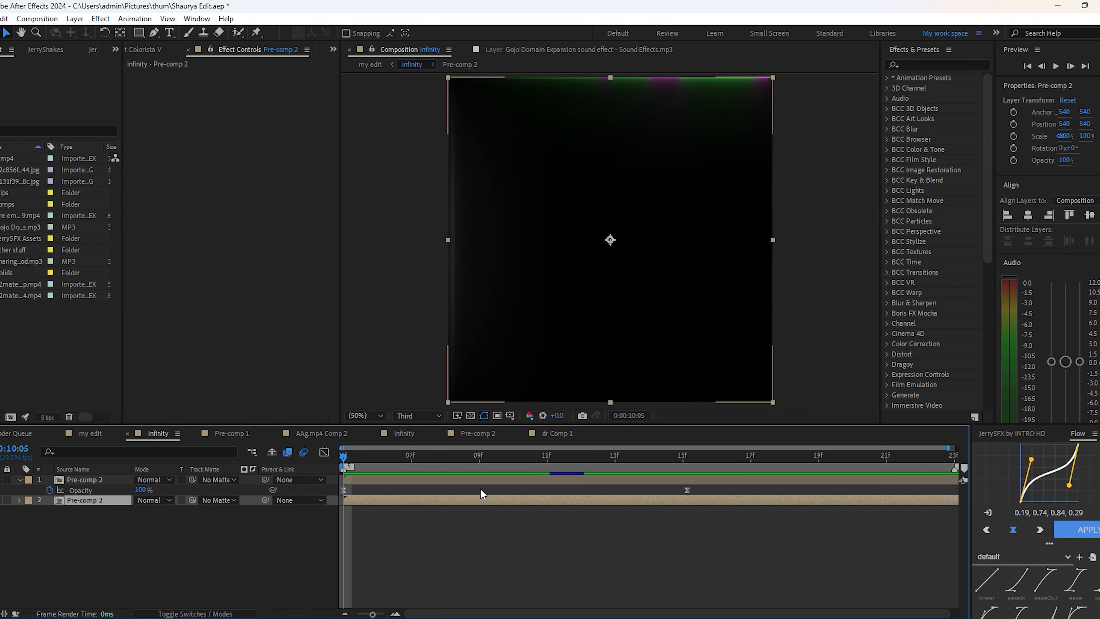
{"action": "left_click", "coordinate": [482, 479]}
{"action": "scroll", "coordinate": [204, 339], "scroll_direction": "down", "scroll_amount": 8}
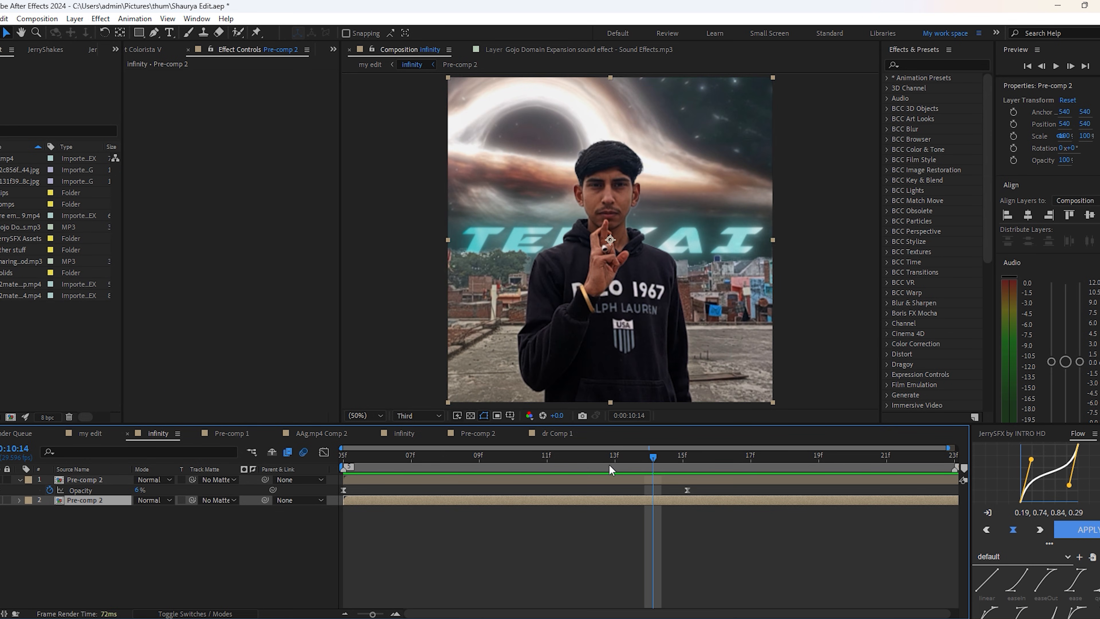
{"action": "left_click_drag", "start_coordinate": [578, 461], "coordinate": [312, 520]}
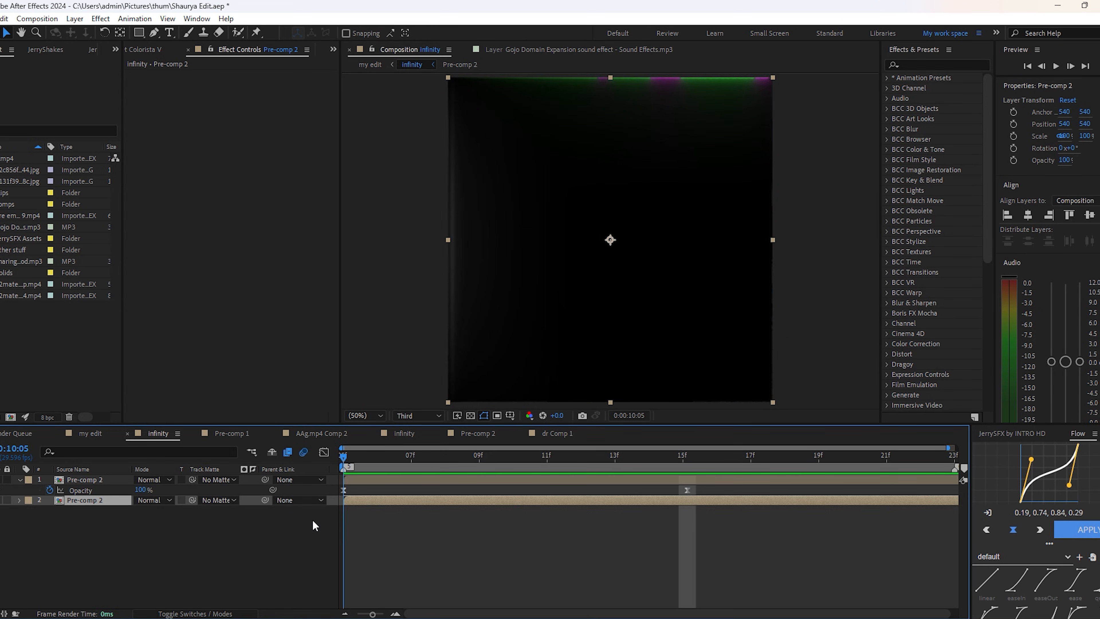
{"action": "key", "text": "space"}
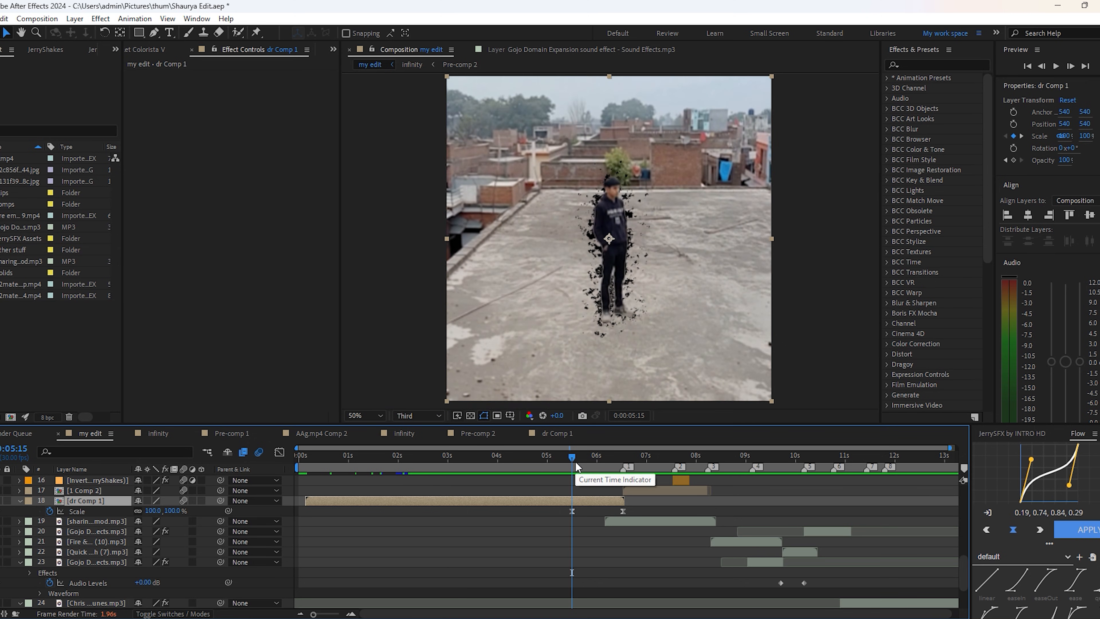
In the my edit comp, scrub dr Comp 1's scale-up from 100% to 135% and open its Scale keyframes in the graph editor.
{"action": "left_click_drag", "start_coordinate": [575, 461], "coordinate": [625, 489]}
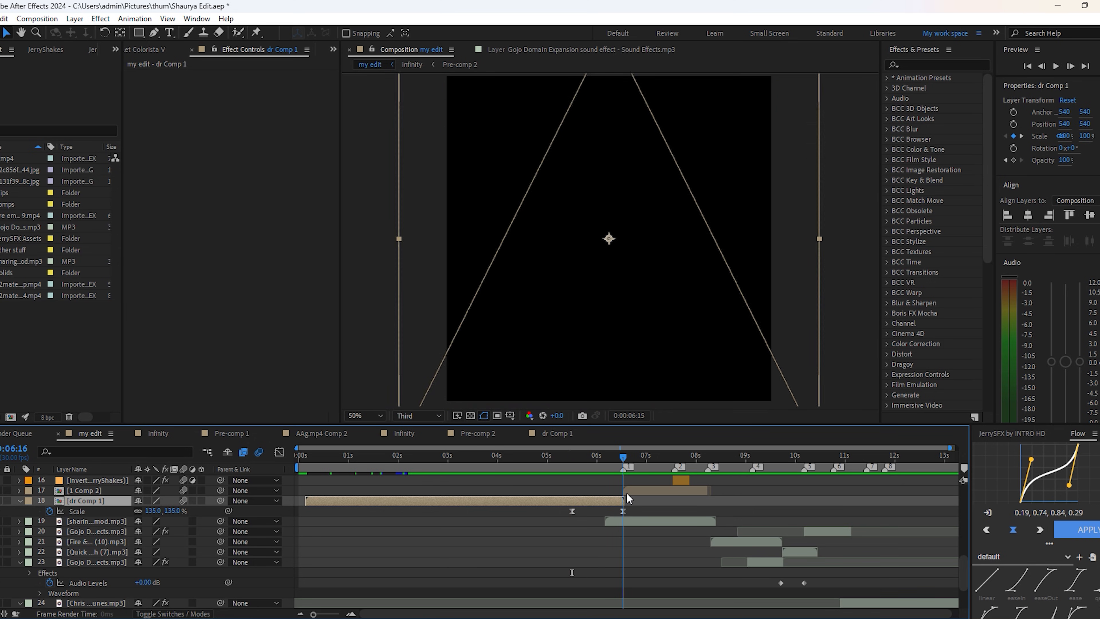
{"action": "left_click", "coordinate": [74, 511]}
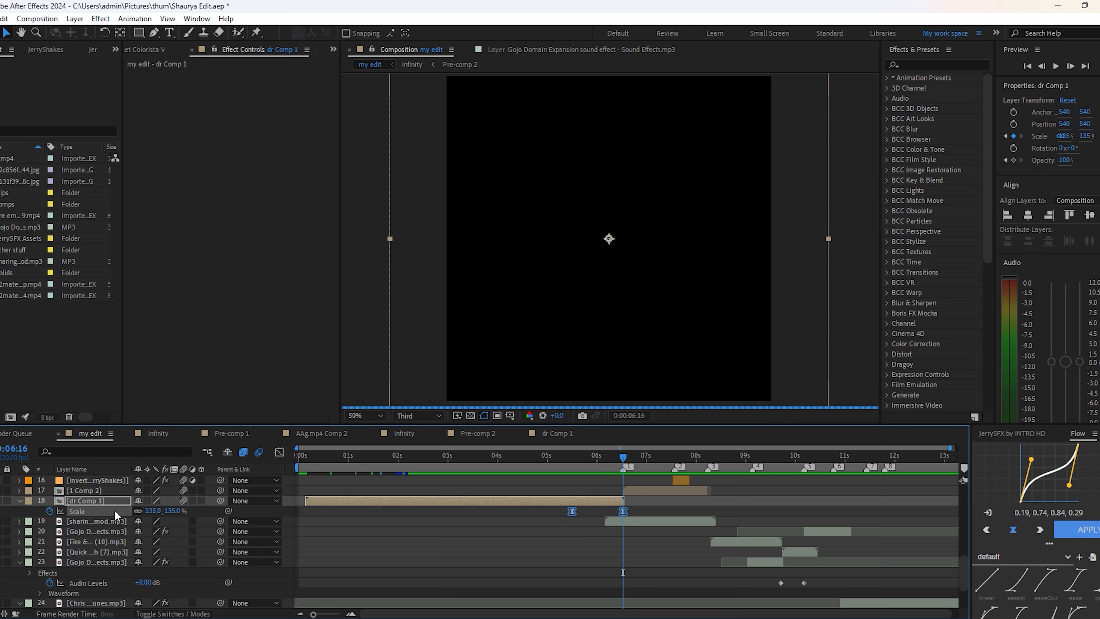
{"action": "left_click", "coordinate": [278, 452]}
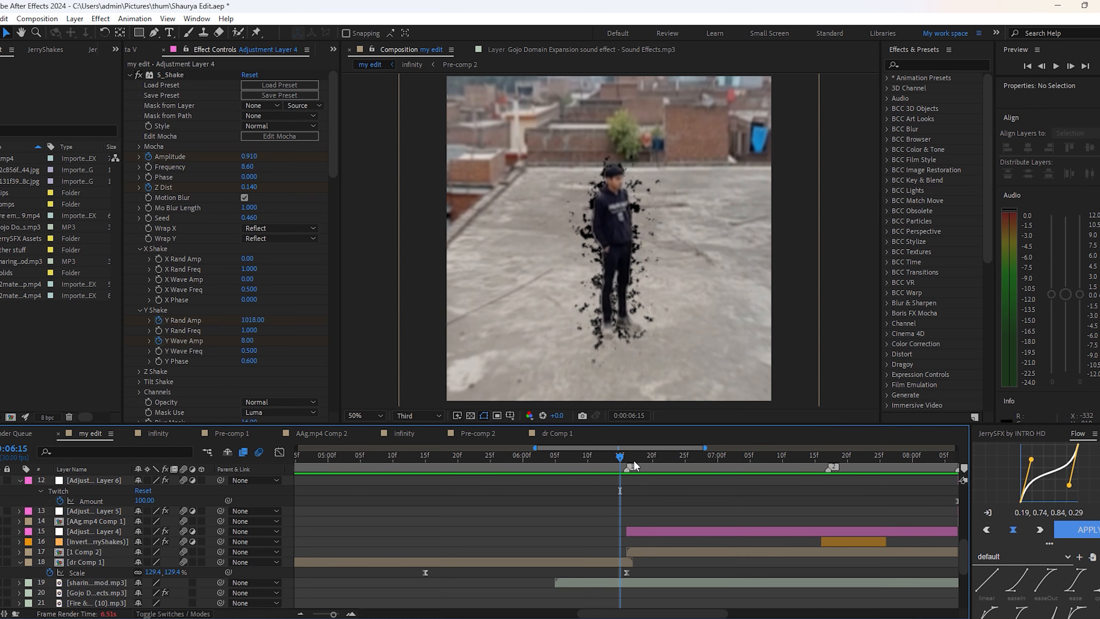
Scrub the shake transition after marker 1 and examine Adjustment Layer 4's S_Shake, S_BlurDirectional, Twitch, Brightness & Contrast and Motion Tile settings and keyframes.
{"action": "left_click_drag", "start_coordinate": [619, 459], "coordinate": [659, 460]}
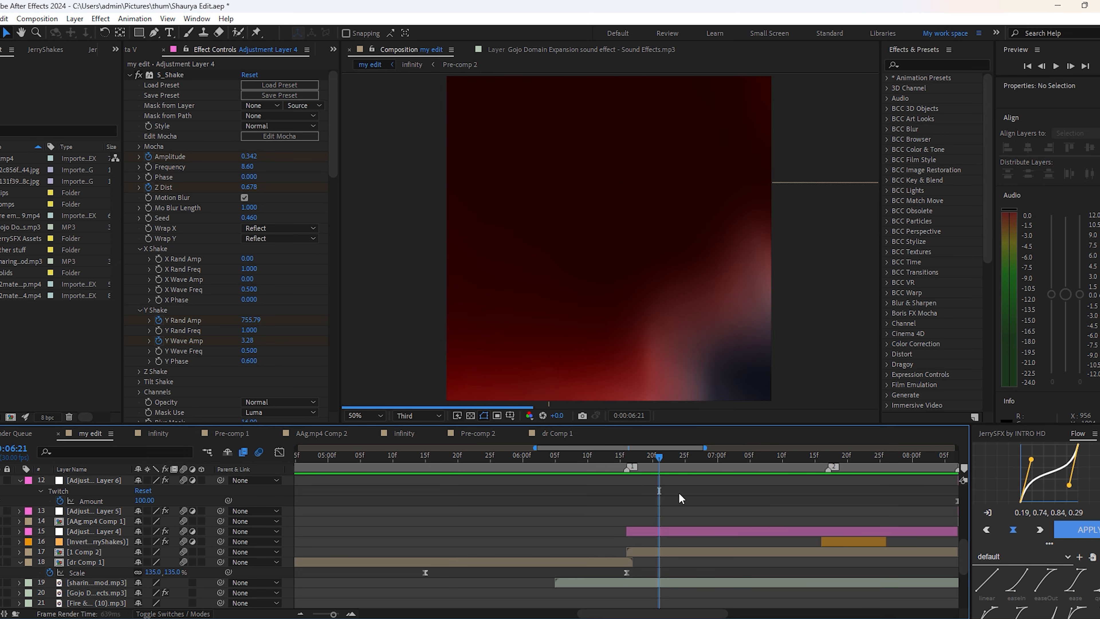
{"action": "left_click", "coordinate": [683, 454]}
{"action": "left_click", "coordinate": [694, 529]}
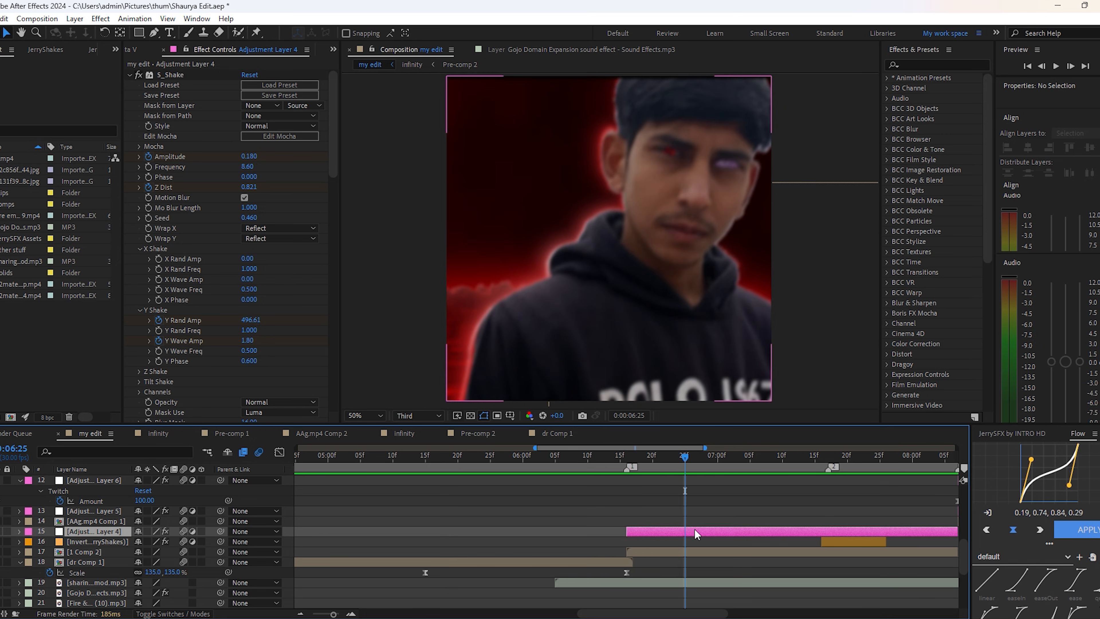
{"action": "scroll", "coordinate": [202, 269], "scroll_direction": "down", "scroll_amount": 12}
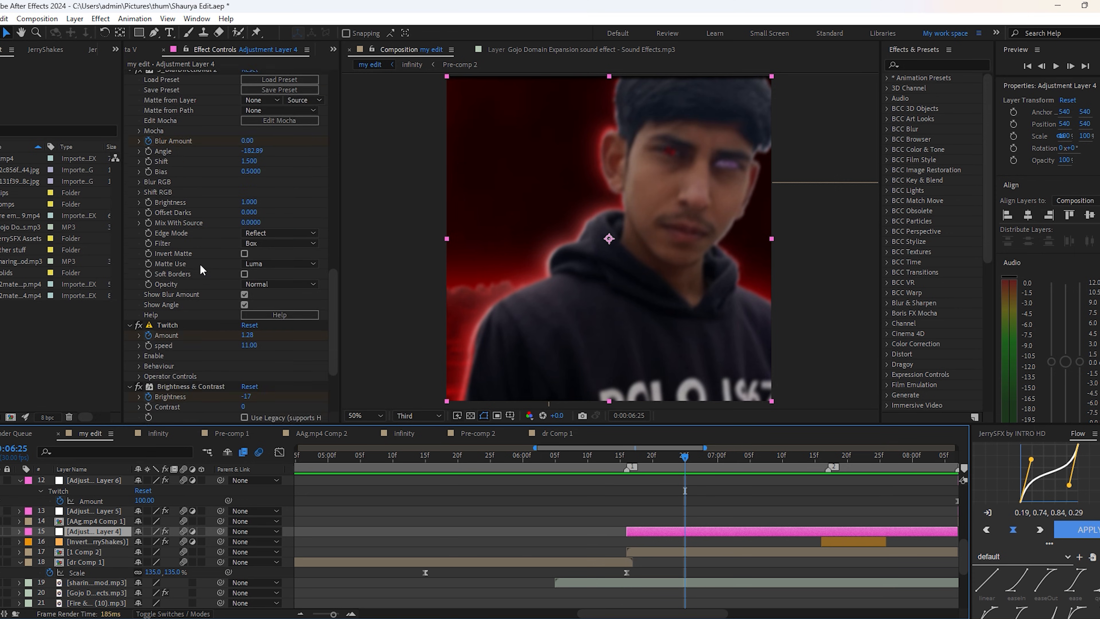
{"action": "scroll", "coordinate": [201, 268], "scroll_direction": "down", "scroll_amount": 3}
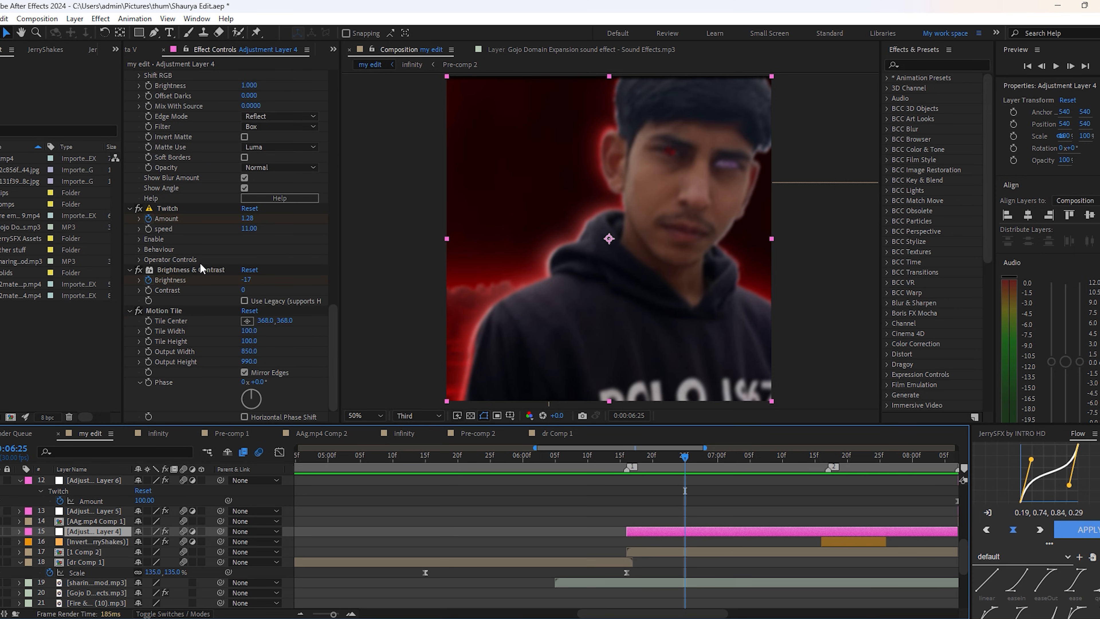
{"action": "left_click", "coordinate": [931, 66]}
{"action": "left_click", "coordinate": [690, 500]}
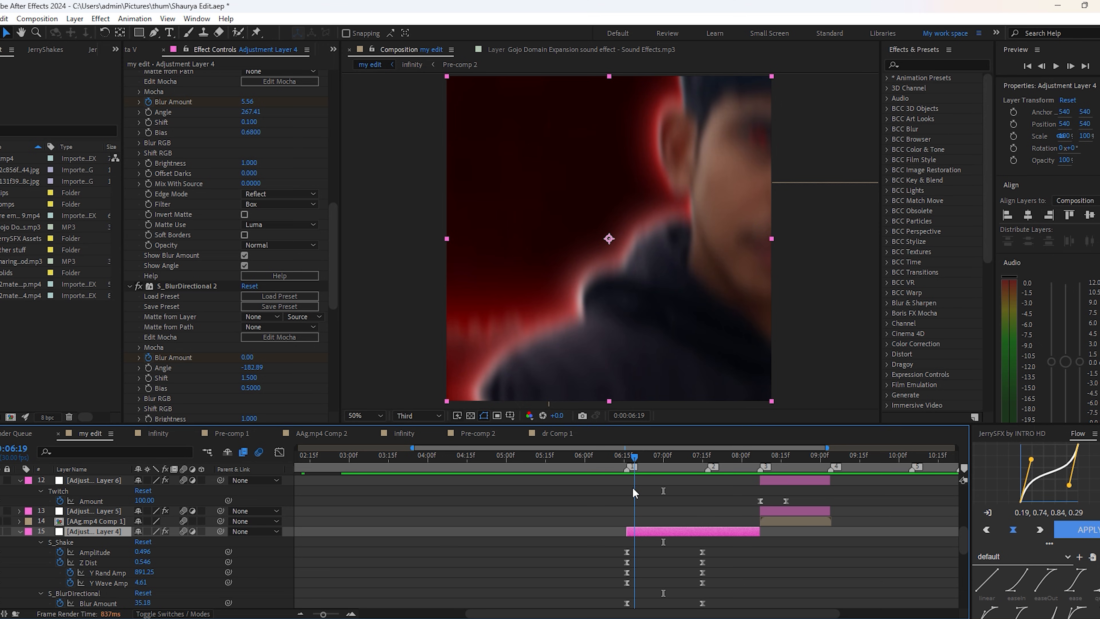
Scrub through 1 Comp 2's Scale keyframes near marker 2 and show the JerryShakes presets, including the Invert shake used there.
{"action": "left_click_drag", "start_coordinate": [675, 510], "coordinate": [660, 561]}
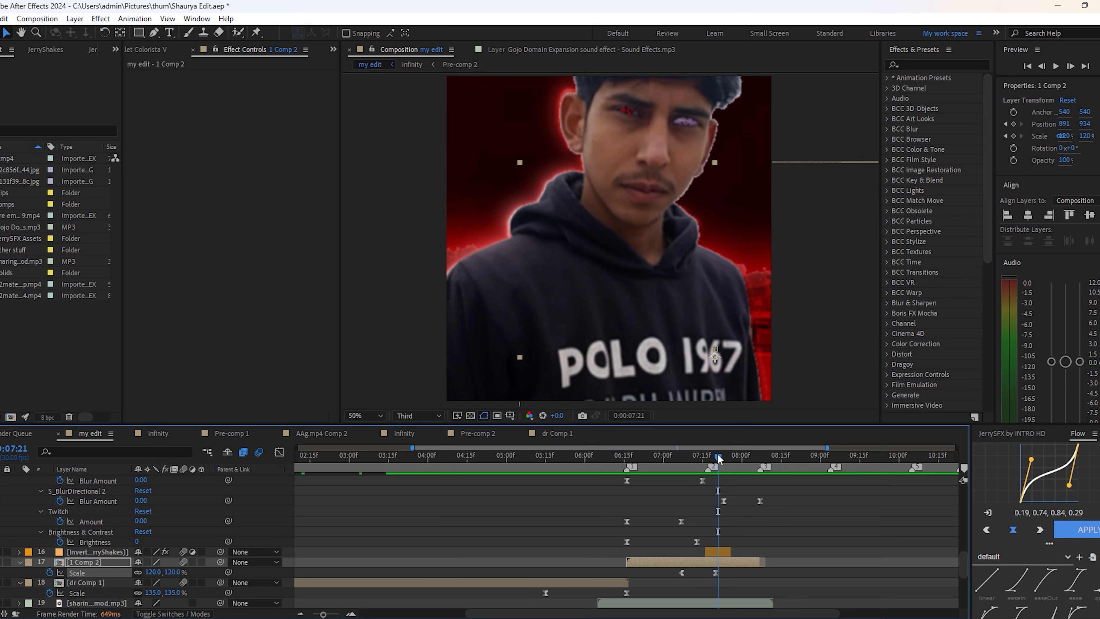
{"action": "mouse_move", "coordinate": [718, 453]}
{"action": "left_mouse_down"}
{"action": "mouse_move", "coordinate": [688, 467]}
{"action": "mouse_move", "coordinate": [729, 470]}
{"action": "mouse_move", "coordinate": [711, 472]}
{"action": "left_mouse_up"}
{"action": "left_click", "coordinate": [719, 569]}
{"action": "left_click", "coordinate": [719, 562]}
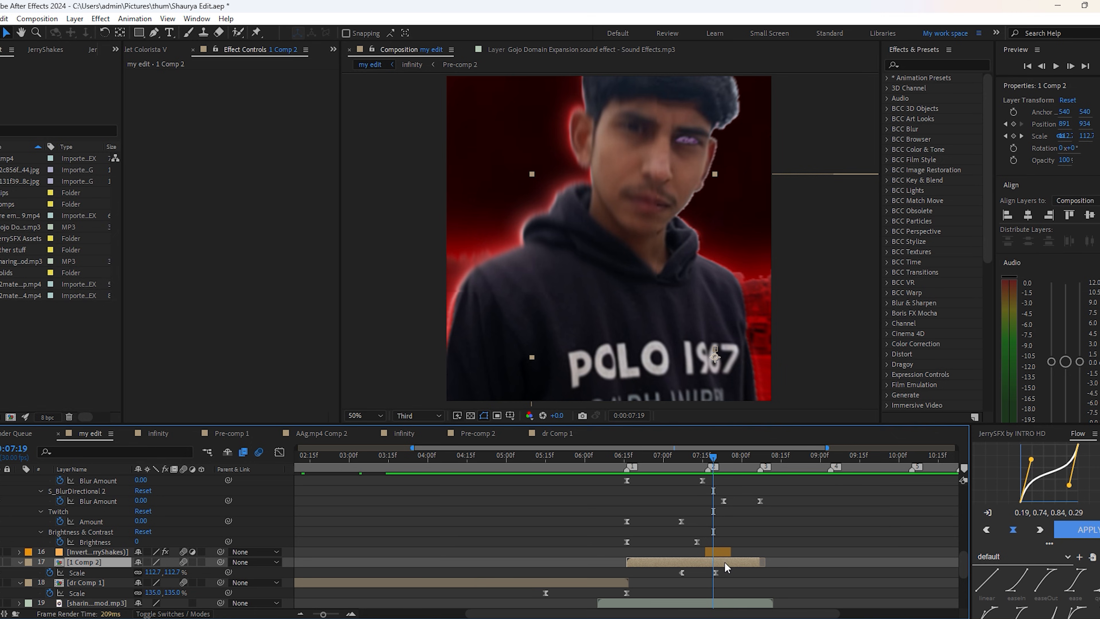
{"action": "left_click", "coordinate": [45, 49]}
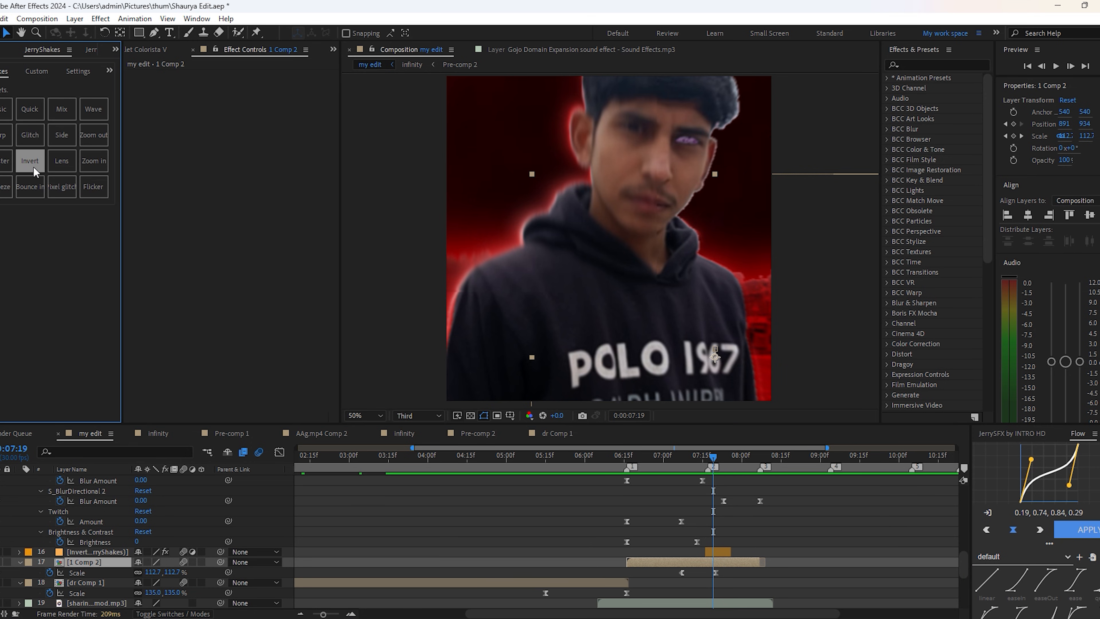
{"action": "mouse_move", "coordinate": [711, 459]}
{"action": "left_mouse_down"}
{"action": "mouse_move", "coordinate": [699, 468]}
{"action": "mouse_move", "coordinate": [726, 465]}
{"action": "left_mouse_up"}
Move to the marker 3 transition and examine Adjustment Layer 6's Twitch effect by scrubbing between its two Amount keyframes.
{"action": "scroll", "coordinate": [800, 504], "scroll_direction": "up", "scroll_amount": 3}
{"action": "scroll", "coordinate": [800, 503], "scroll_direction": "up", "scroll_amount": 5}
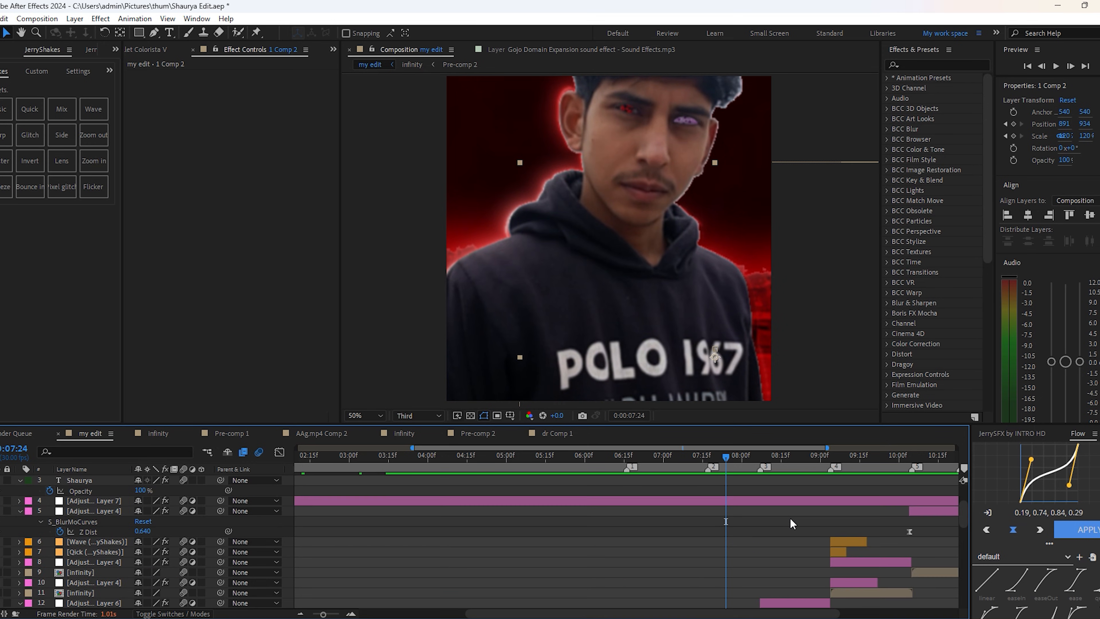
{"action": "scroll", "coordinate": [774, 505], "scroll_direction": "down", "scroll_amount": 3}
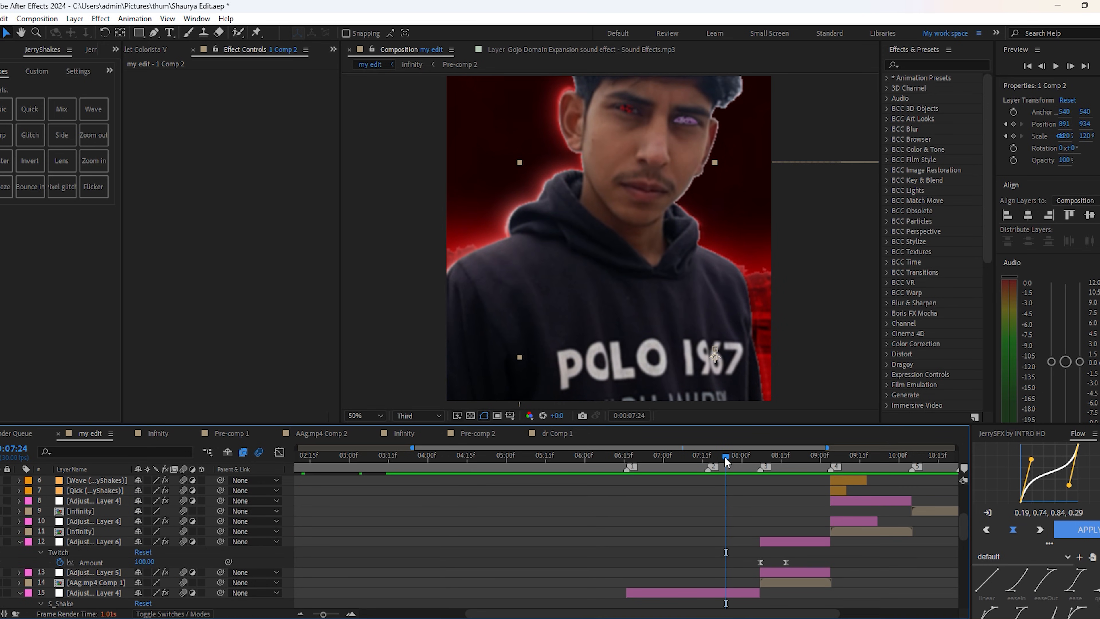
{"action": "left_click_drag", "start_coordinate": [726, 458], "coordinate": [783, 459]}
{"action": "scroll", "coordinate": [786, 508], "scroll_direction": "down", "scroll_amount": 2}
{"action": "left_click", "coordinate": [787, 510]}
{"action": "scroll", "coordinate": [829, 549], "scroll_direction": "up", "scroll_amount": 2}
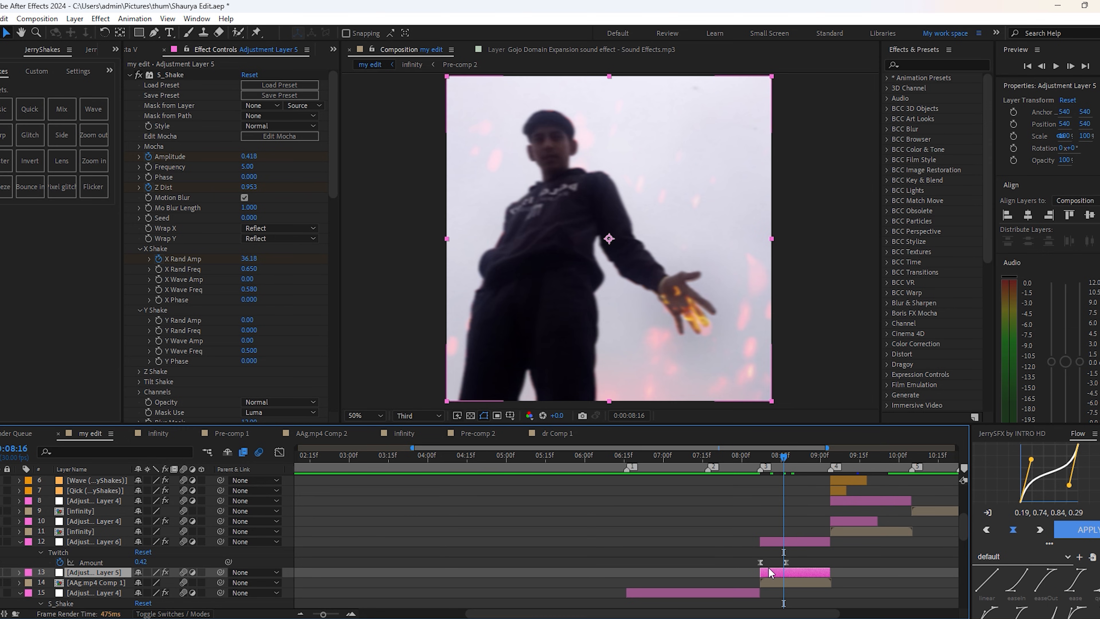
{"action": "scroll", "coordinate": [792, 482], "scroll_direction": "down", "scroll_amount": 4}
{"action": "left_click", "coordinate": [791, 481]}
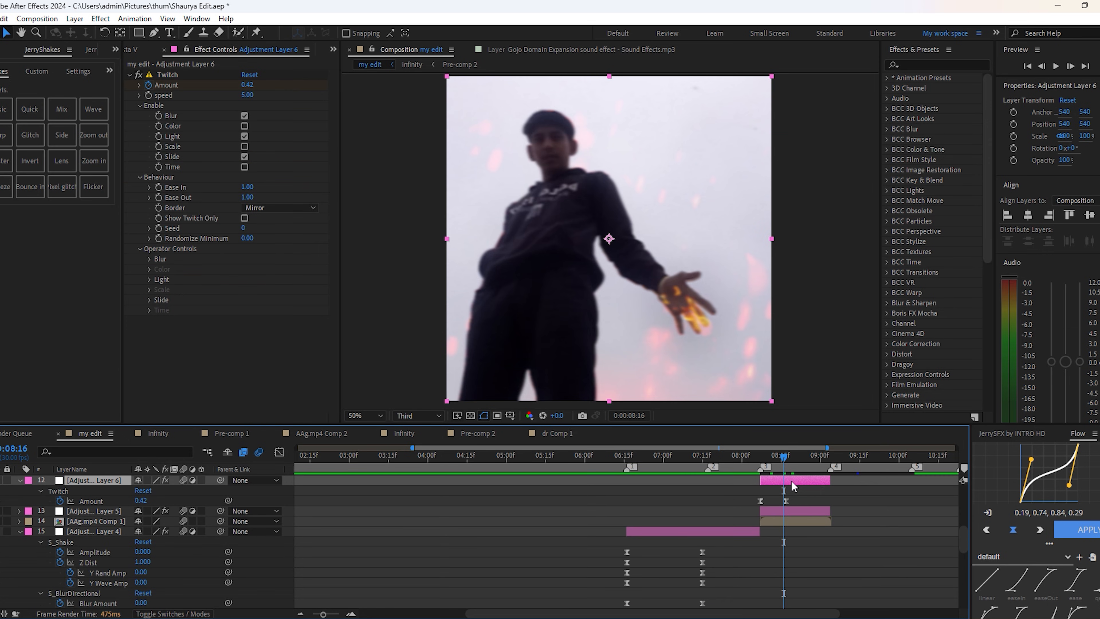
{"action": "left_click_drag", "start_coordinate": [791, 465], "coordinate": [763, 472]}
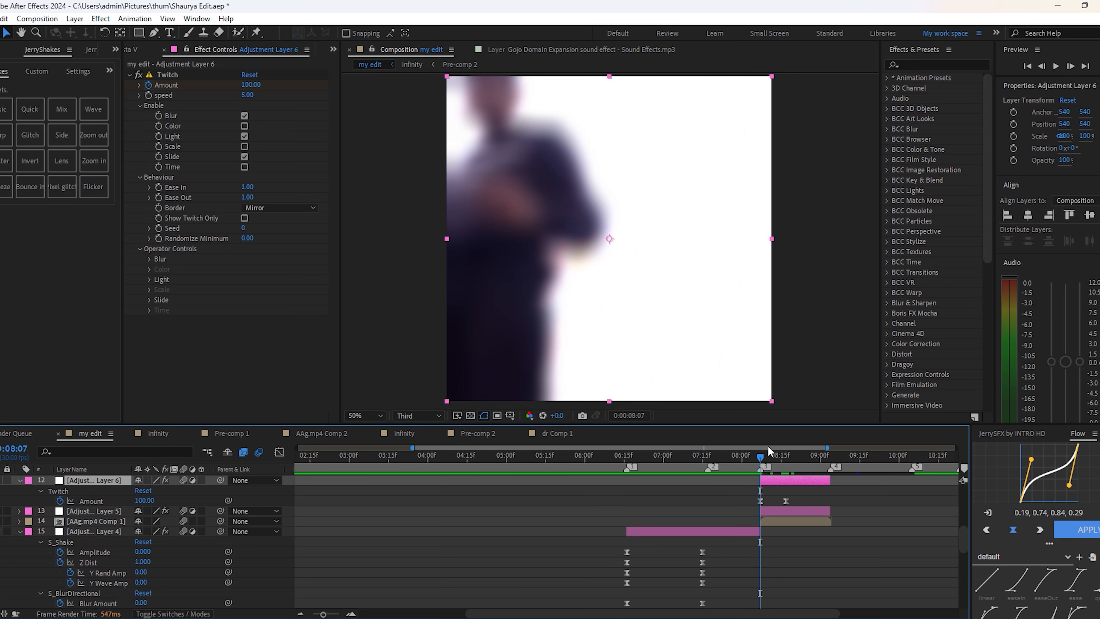
{"action": "left_click_drag", "start_coordinate": [776, 456], "coordinate": [789, 475]}
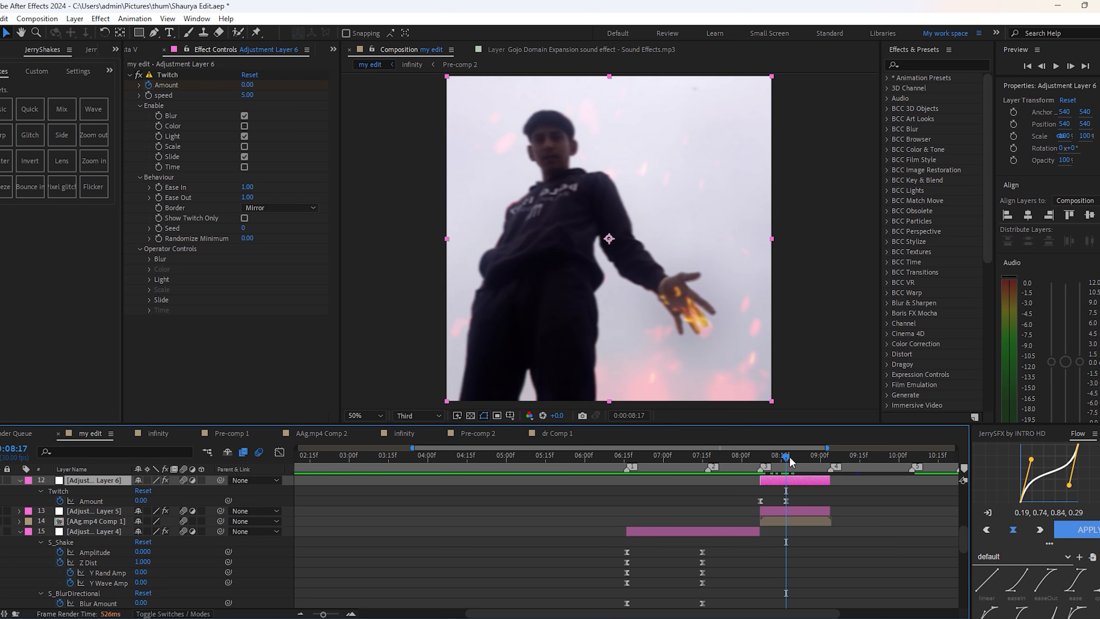
Examine Adjustment Layer 5's S_Shake, S_BlurDirectional and S_Shake 2 settings and scrub the frames after the Twitch ends.
{"action": "left_click", "coordinate": [780, 511]}
{"action": "scroll", "coordinate": [170, 256], "scroll_direction": "down", "scroll_amount": 5}
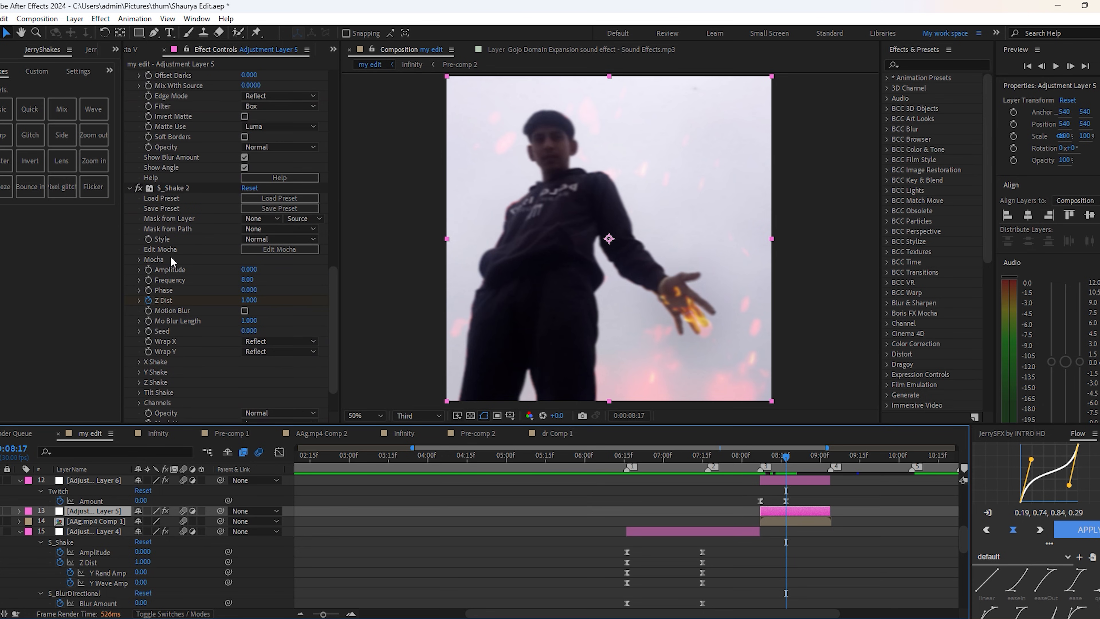
{"action": "scroll", "coordinate": [170, 256], "scroll_direction": "up", "scroll_amount": 5}
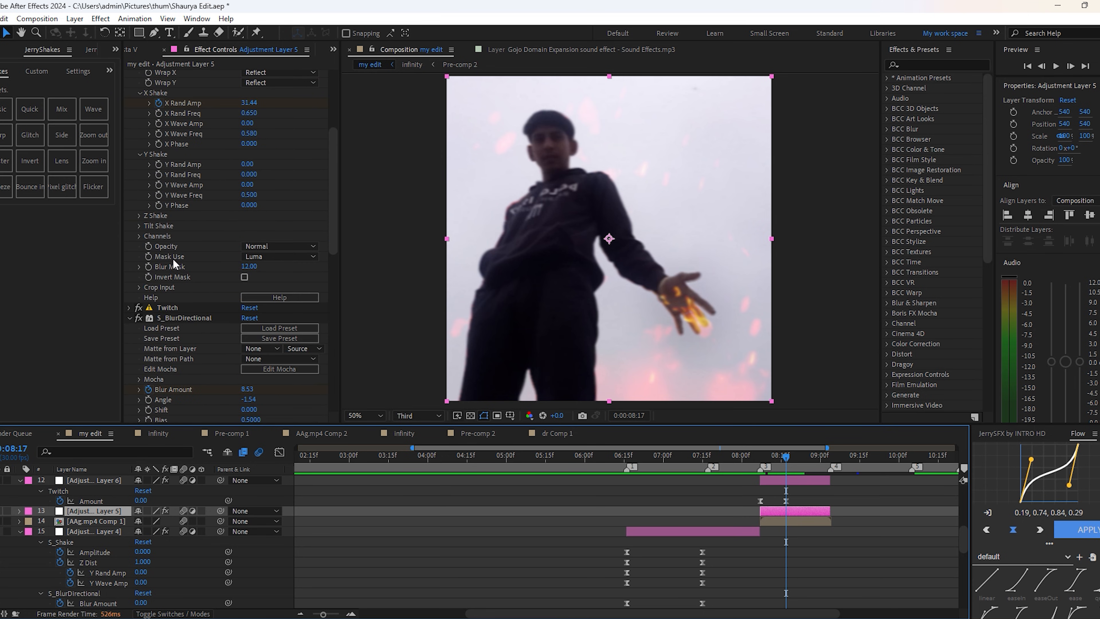
{"action": "left_click_drag", "start_coordinate": [786, 457], "coordinate": [791, 522]}
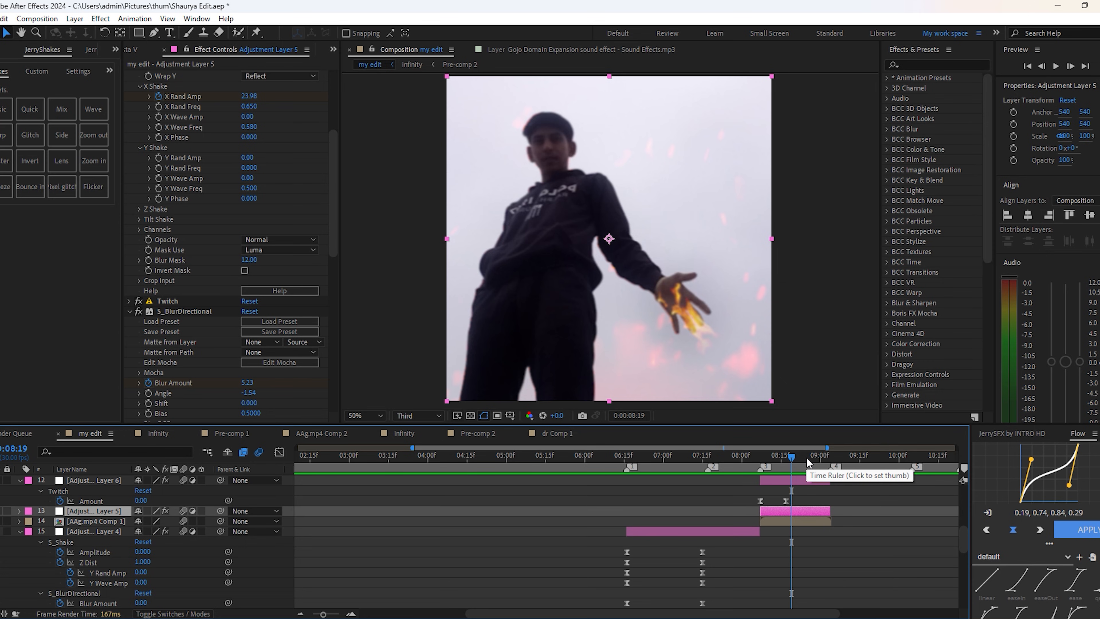
{"action": "left_click_drag", "start_coordinate": [795, 459], "coordinate": [789, 494]}
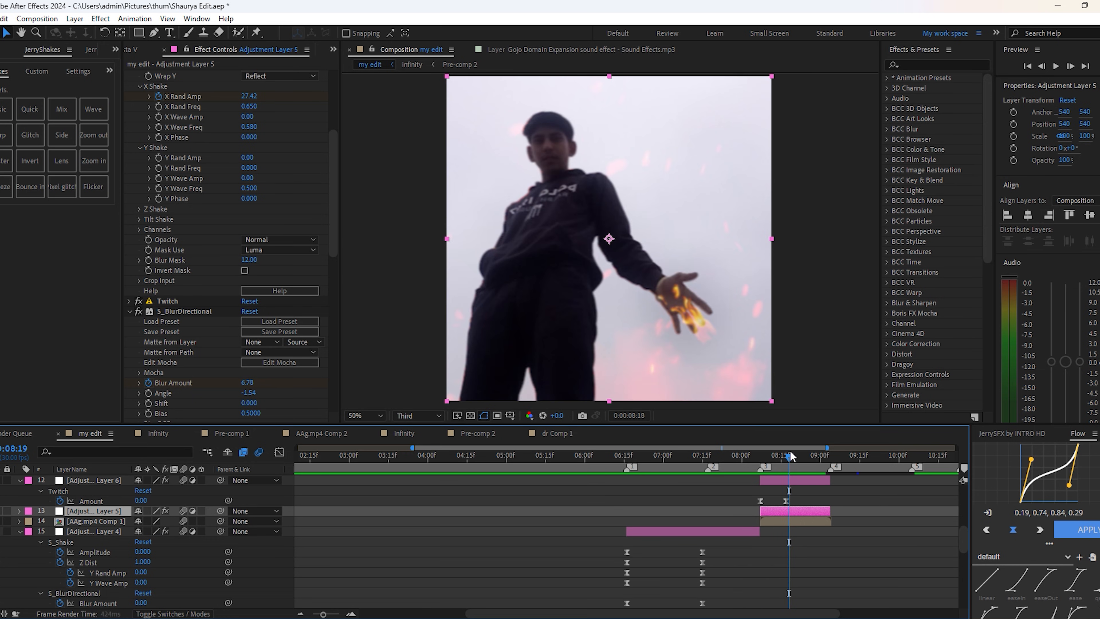
Inspect the adjustment layers after marker 4, reveal the shorter Adjustment Layer 4's S_BlurMoCurves keyframes and scrub its Z Dist animation.
{"action": "left_click_drag", "start_coordinate": [790, 450], "coordinate": [852, 464]}
{"action": "scroll", "coordinate": [869, 559], "scroll_direction": "up", "scroll_amount": 3}
{"action": "left_click", "coordinate": [869, 562]}
{"action": "left_click", "coordinate": [861, 521]}
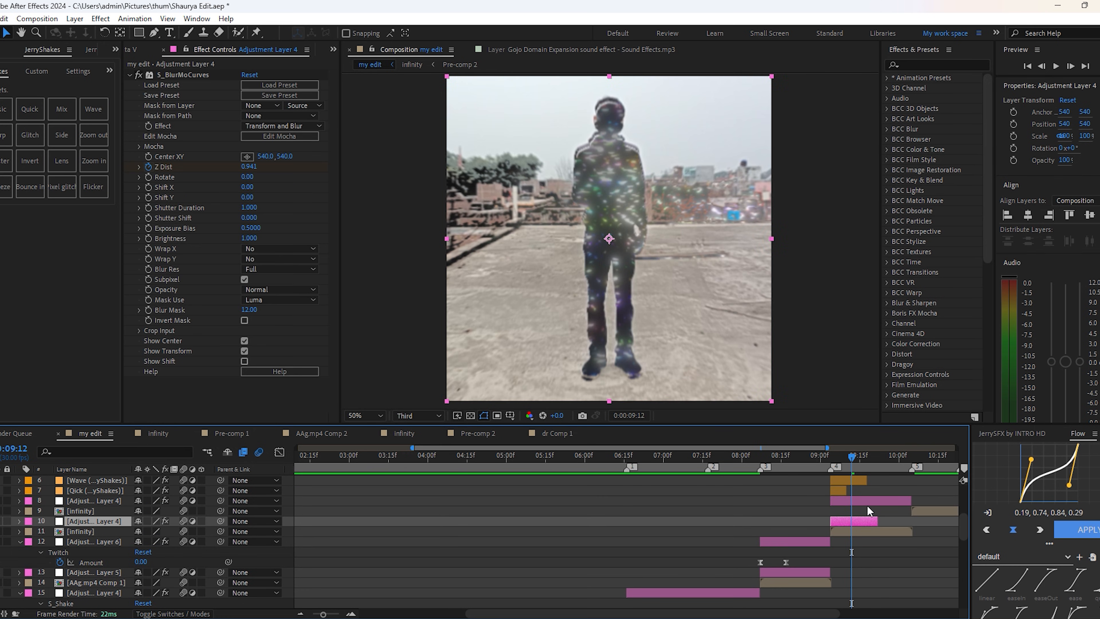
{"action": "left_click", "coordinate": [866, 506]}
{"action": "left_click", "coordinate": [862, 520]}
{"action": "mouse_move", "coordinate": [840, 469]}
{"action": "left_mouse_down"}
{"action": "mouse_move", "coordinate": [849, 474]}
{"action": "mouse_move", "coordinate": [830, 475]}
{"action": "left_mouse_up"}
{"action": "key", "text": "u"}
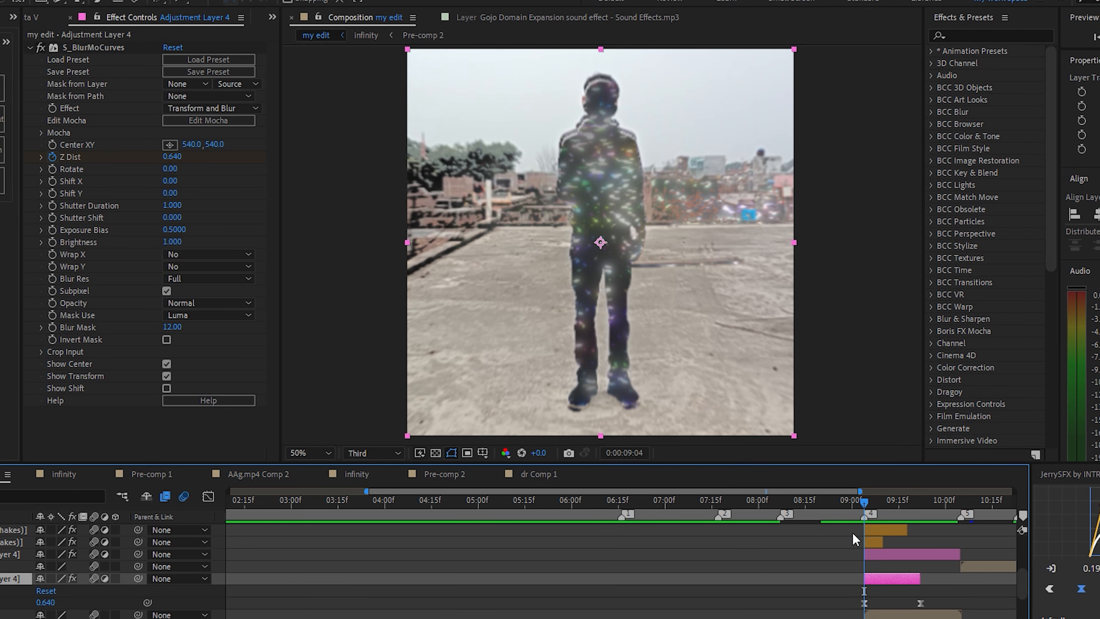
{"action": "left_click_drag", "start_coordinate": [888, 505], "coordinate": [919, 532]}
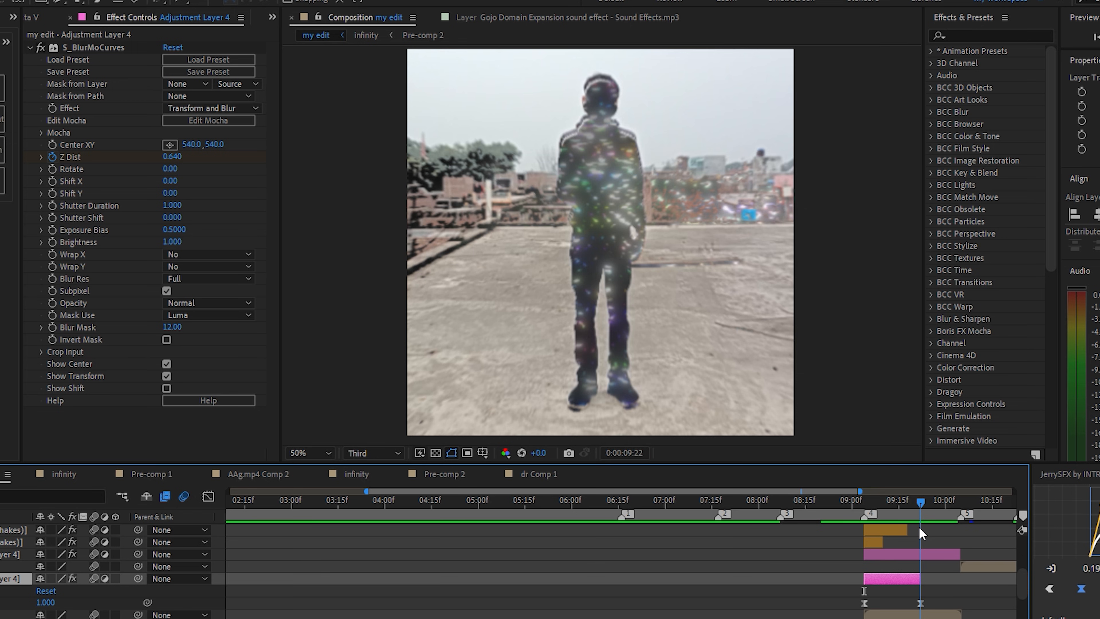
View the easing curve between the shorter Adjustment Layer 4's Z Dist keyframes in the graph editor and return to the layer bars.
{"action": "left_click_drag", "start_coordinate": [940, 595], "coordinate": [852, 611]}
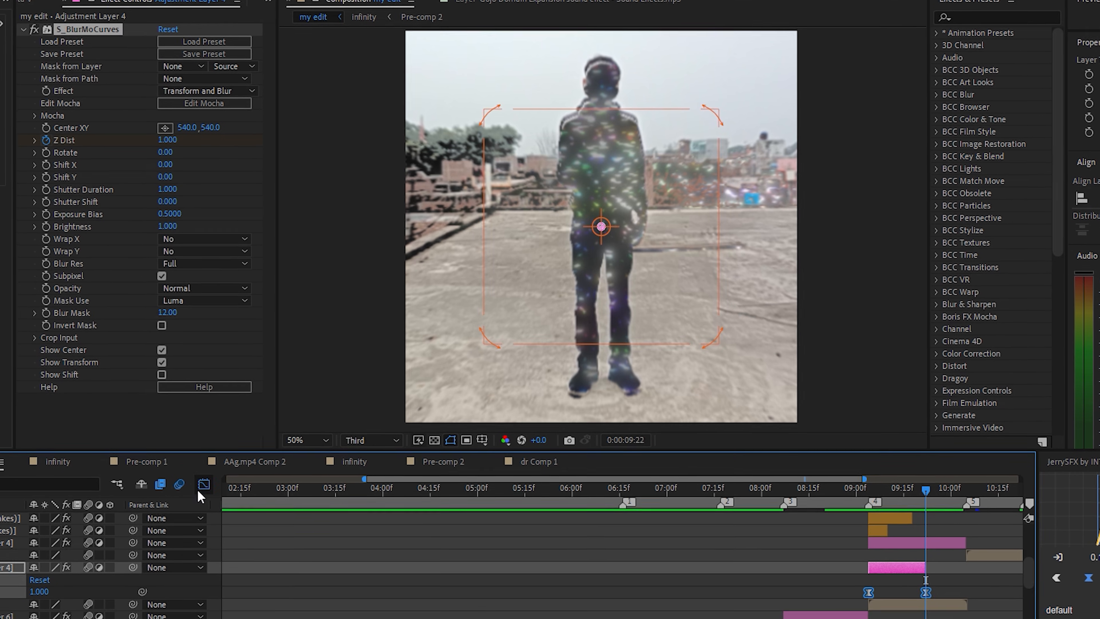
{"action": "left_click", "coordinate": [209, 496]}
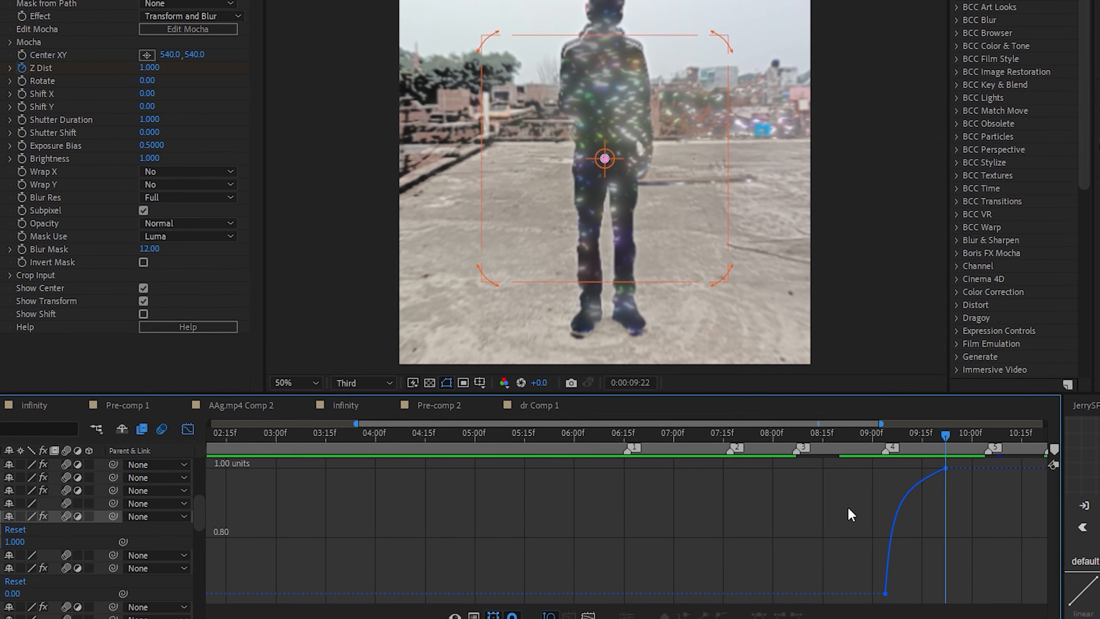
{"action": "left_click", "coordinate": [880, 591]}
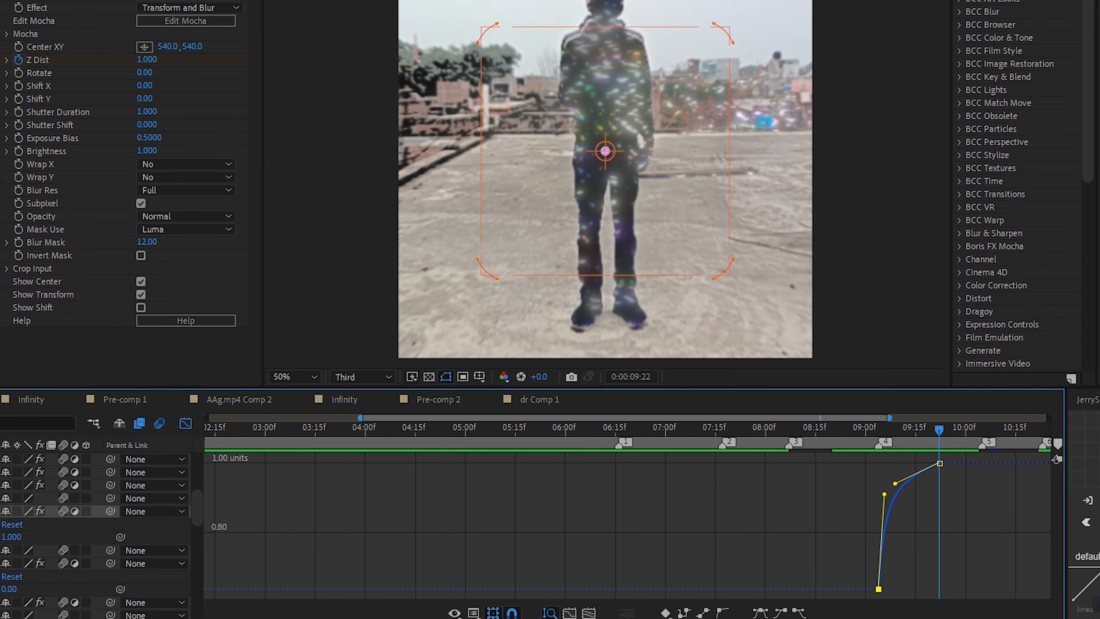
{"action": "left_click", "coordinate": [185, 424]}
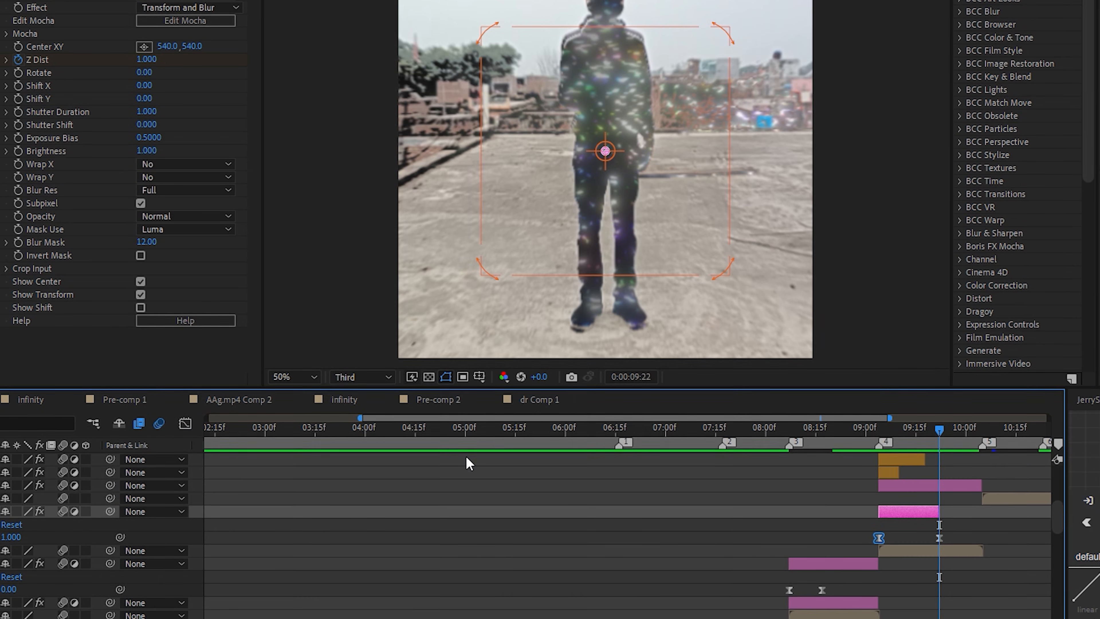
Reveal the longer Adjustment Layer 4's Z Dist and Shift Y keyframes before marker 5 and step from the first pair to the last.
{"action": "left_click", "coordinate": [934, 486]}
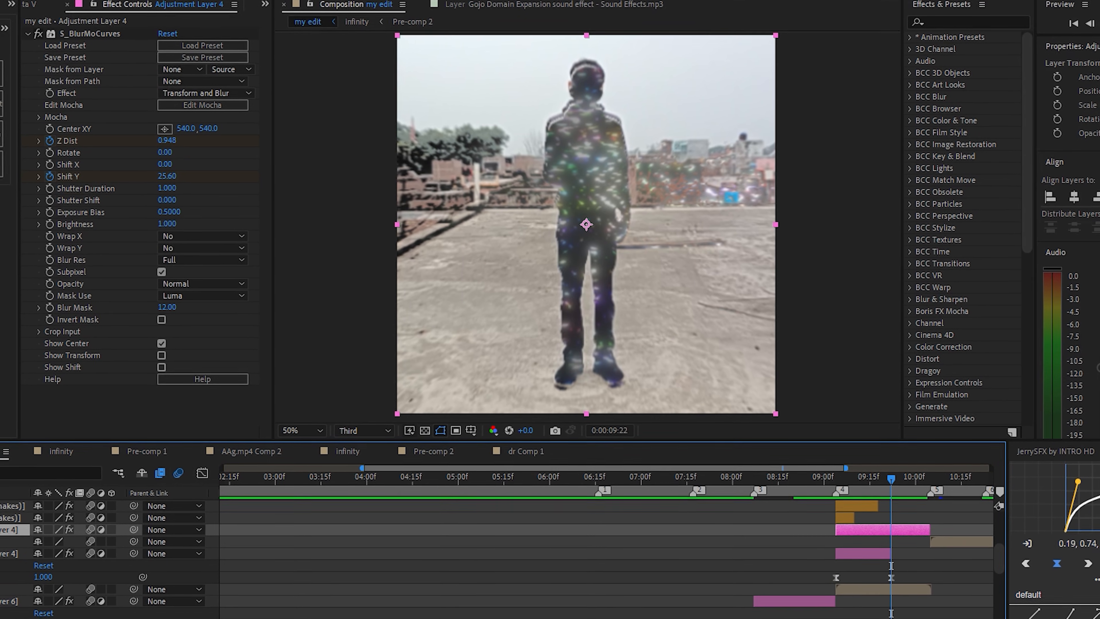
{"action": "key", "text": "u"}
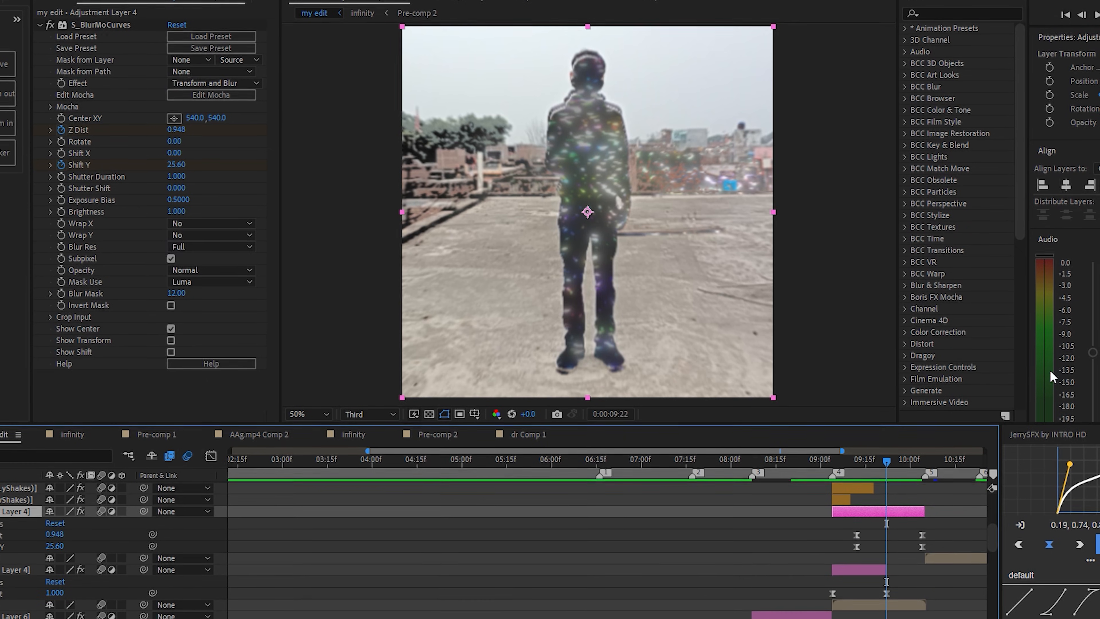
{"action": "key", "text": "Page_Down"}
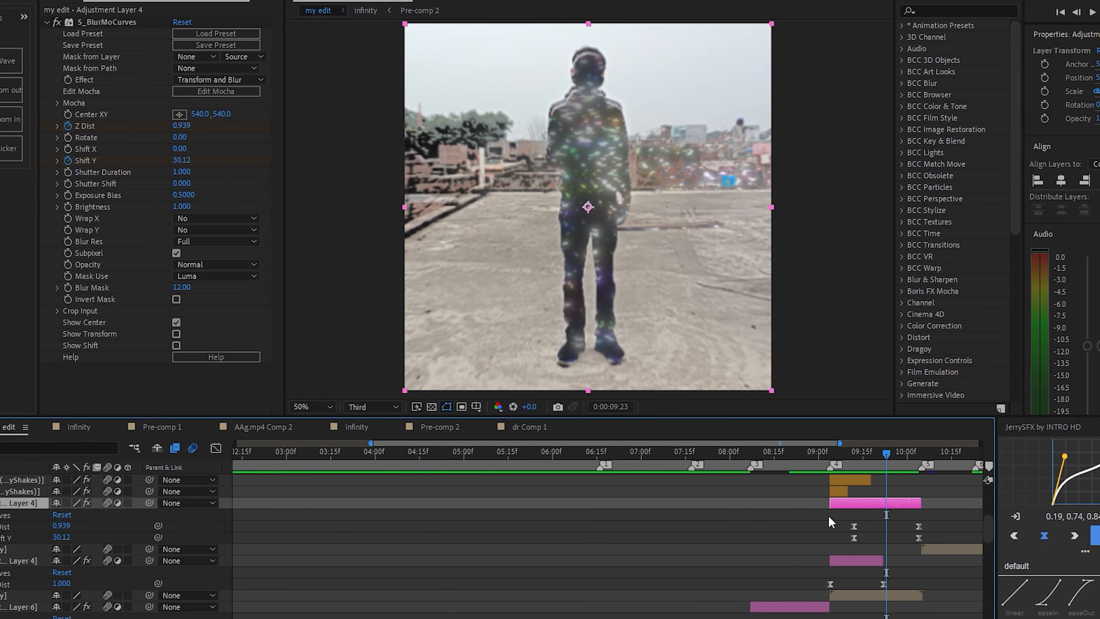
{"action": "left_click_drag", "start_coordinate": [827, 520], "coordinate": [953, 556]}
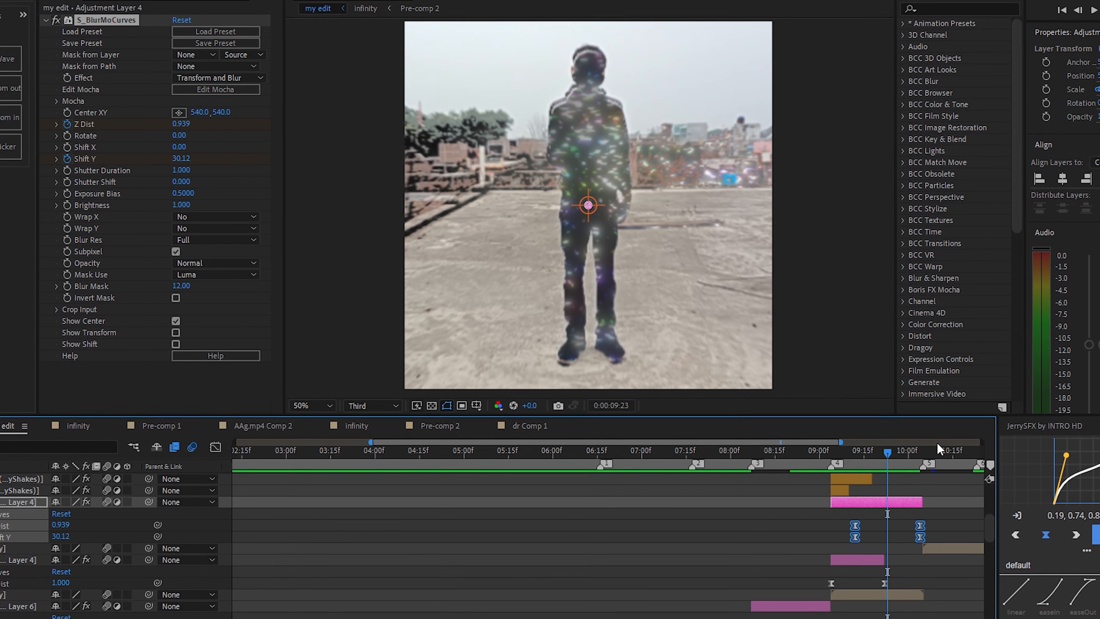
{"action": "left_click", "coordinate": [894, 453]}
{"action": "left_click_drag", "start_coordinate": [895, 453], "coordinate": [856, 473]}
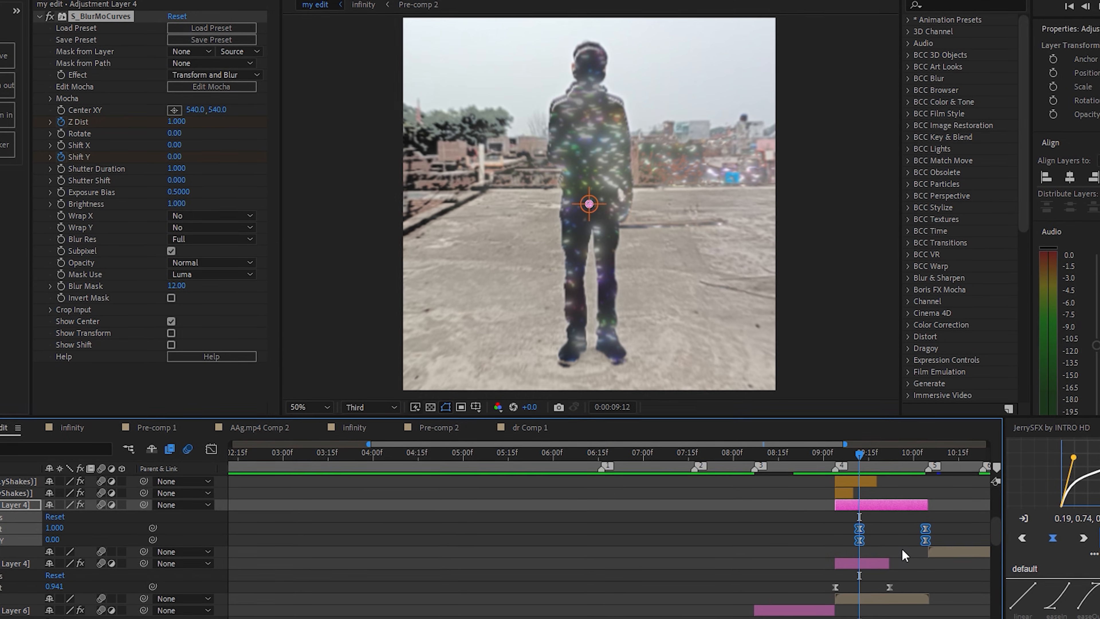
{"action": "left_click", "coordinate": [904, 556]}
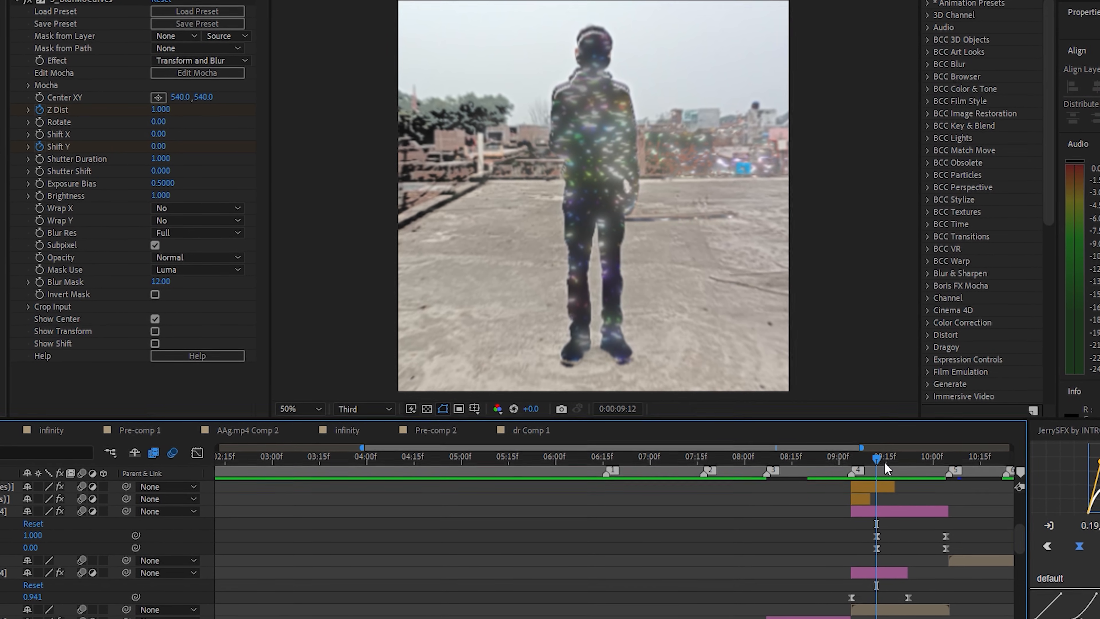
{"action": "key", "text": "k"}
{"action": "key", "text": "k"}
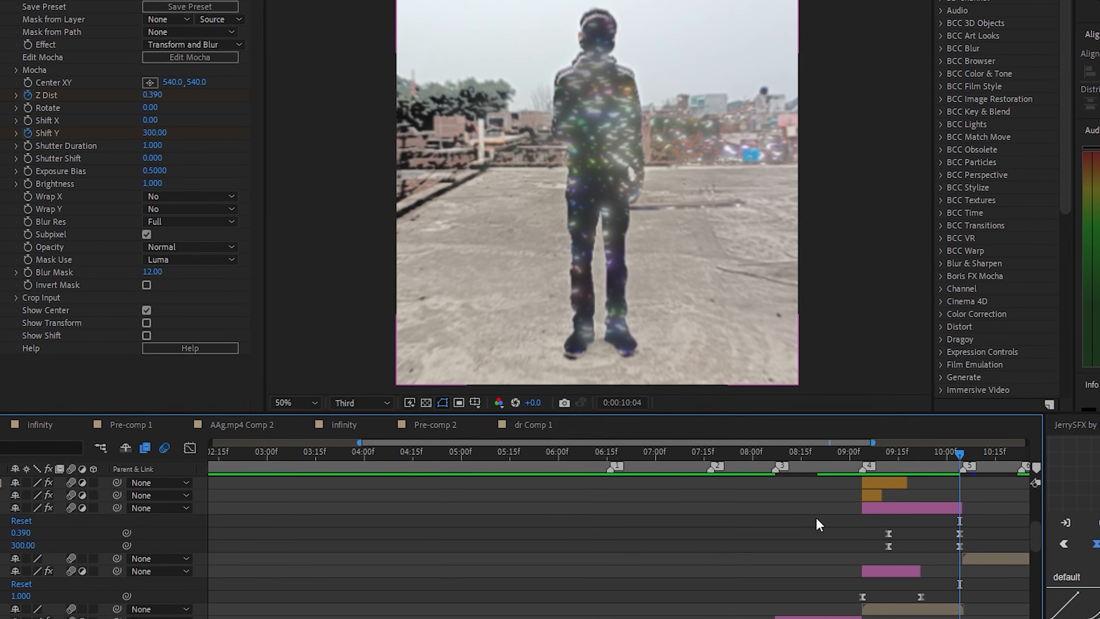
View the longer Adjustment Layer 4's Z Dist and Shift Y keyframes as value curves in the graph editor and close it.
{"action": "left_click_drag", "start_coordinate": [817, 522], "coordinate": [1034, 581]}
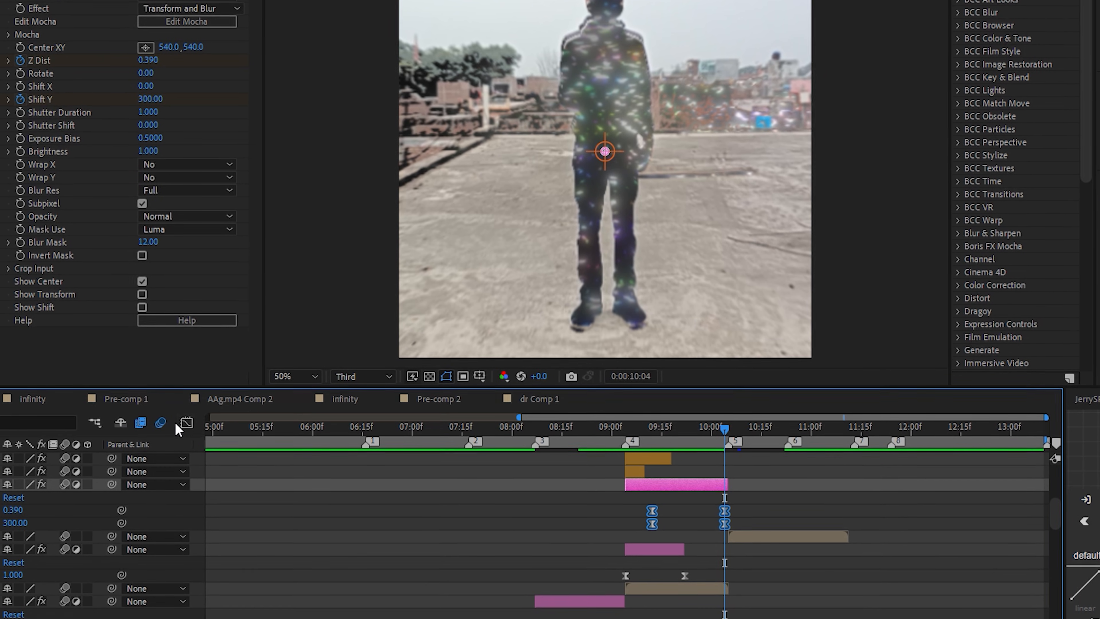
{"action": "left_click", "coordinate": [185, 422]}
{"action": "right_click", "coordinate": [701, 534]}
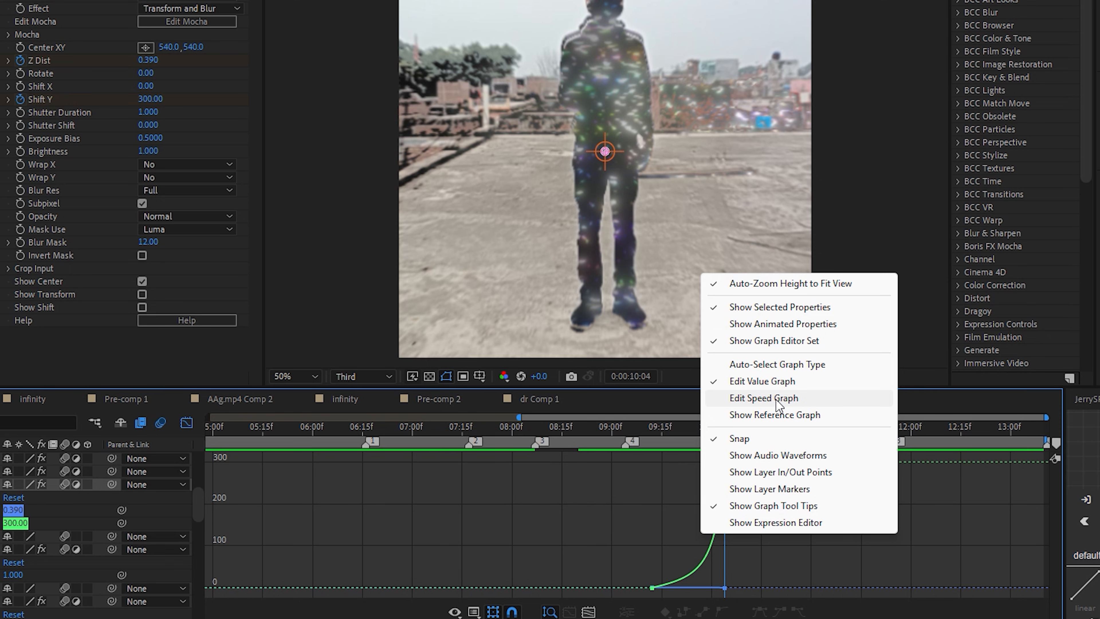
{"action": "left_click", "coordinate": [516, 510]}
{"action": "key", "text": "shift+F3"}
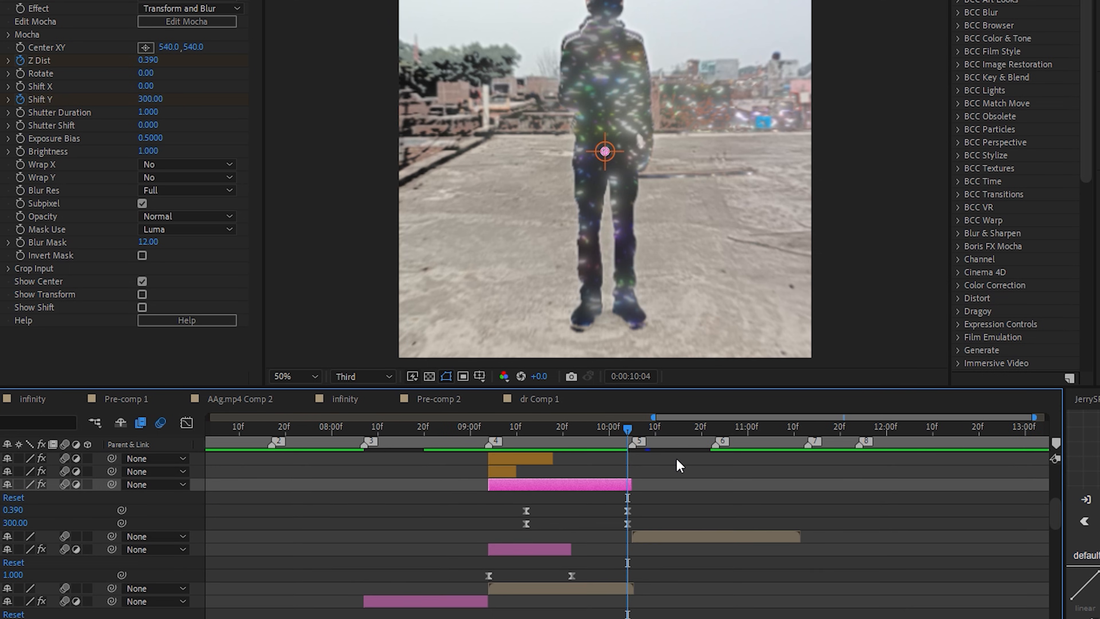
Scrub the topmost Adjustment Layer 4 after marker 5 to its last S_BlurMoCurves Z Dist keyframe.
{"action": "scroll", "coordinate": [679, 466], "scroll_direction": "up", "scroll_amount": 3}
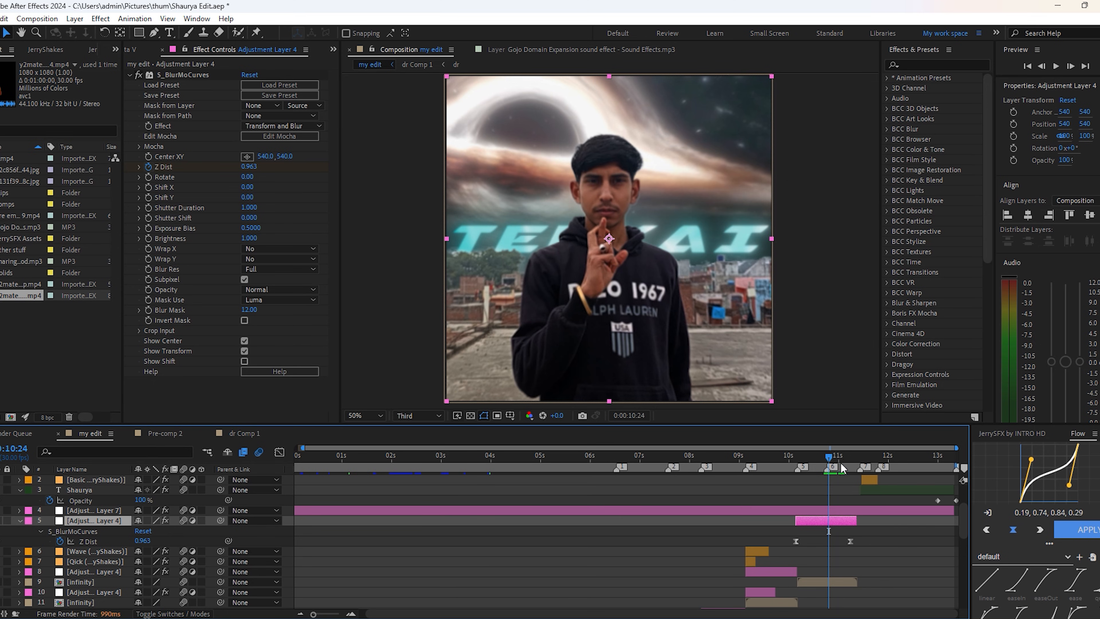
{"action": "left_click_drag", "start_coordinate": [828, 456], "coordinate": [851, 466]}
{"action": "left_click", "coordinate": [857, 548]}
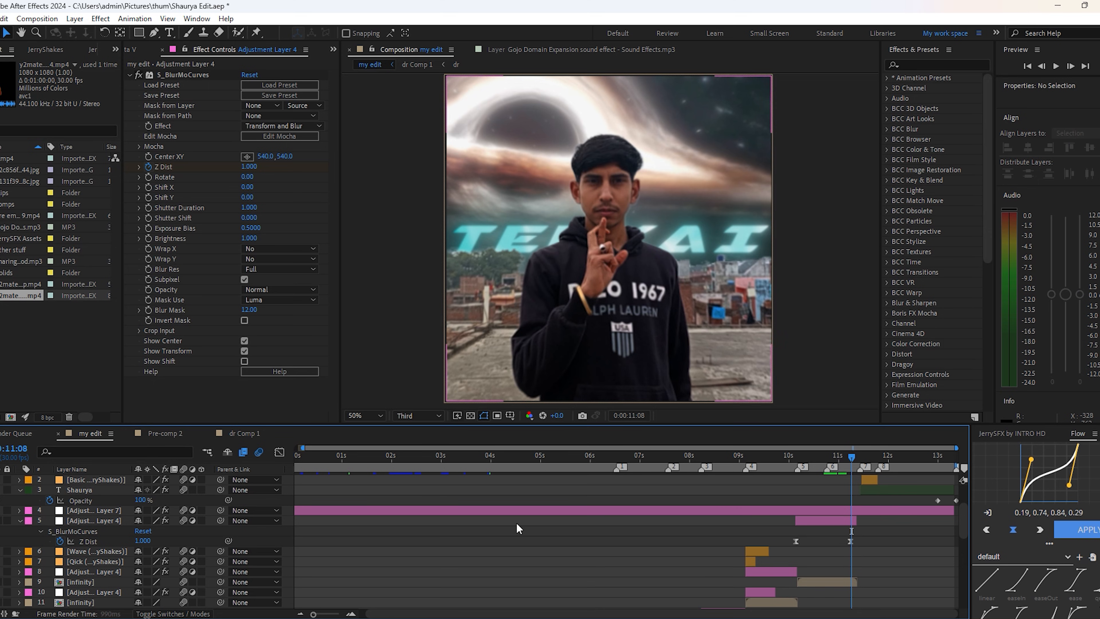
Check the easing curve of the topmost Adjustment Layer 4's Z Dist keyframes in the graph editor and return to just after marker 5.
{"action": "left_click", "coordinate": [88, 544]}
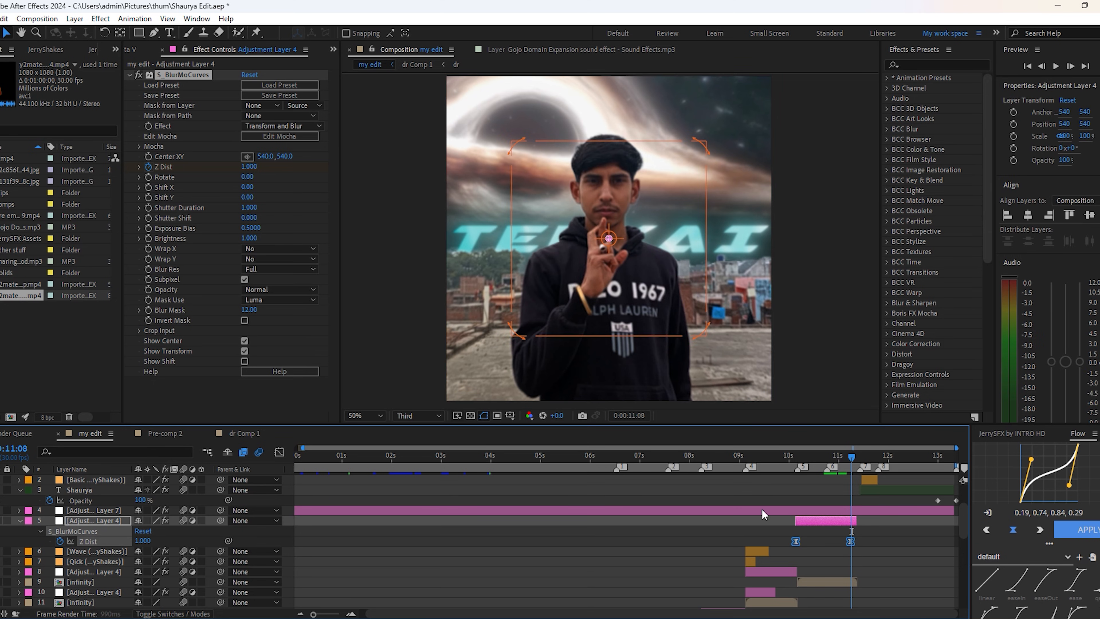
{"action": "left_click", "coordinate": [280, 451]}
{"action": "left_click_drag", "start_coordinate": [868, 475], "coordinate": [627, 587]}
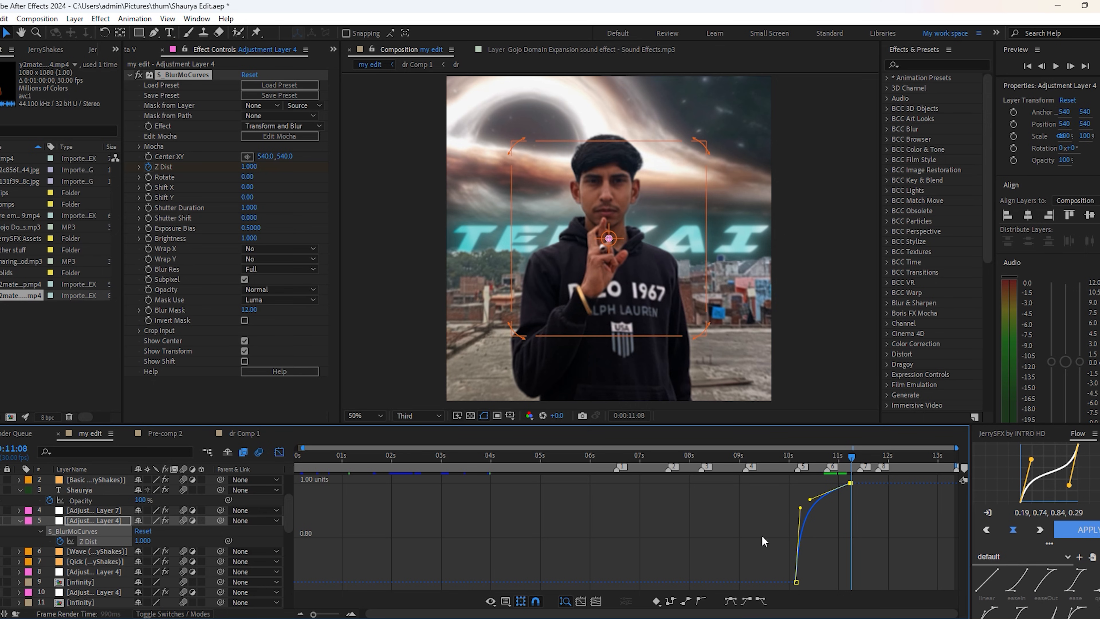
{"action": "left_click", "coordinate": [280, 452]}
{"action": "left_click", "coordinate": [930, 527]}
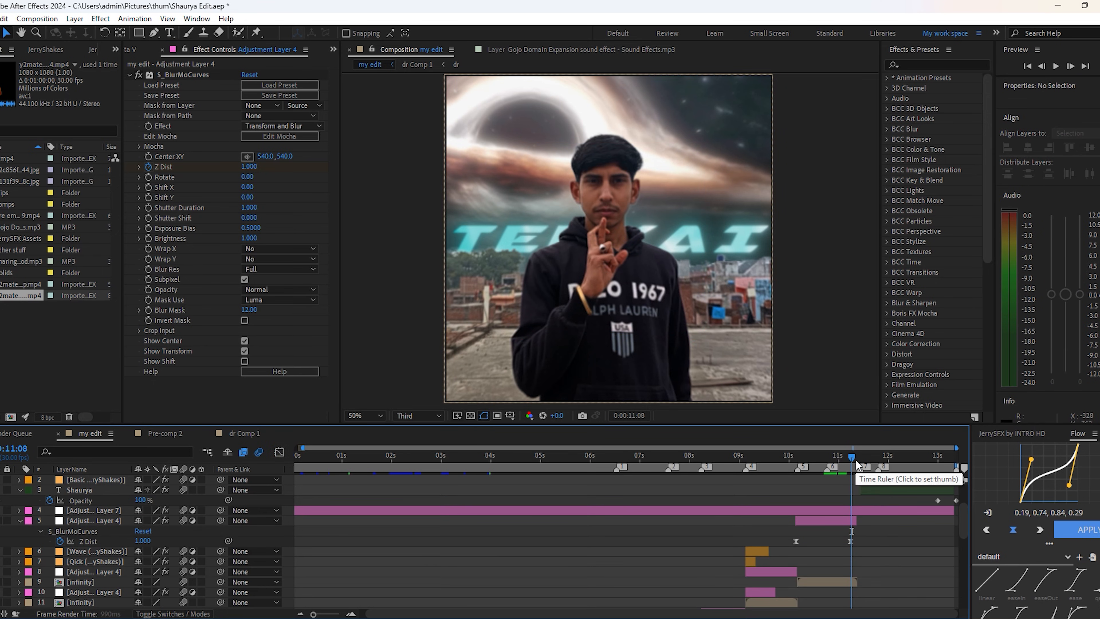
{"action": "left_click", "coordinate": [807, 460]}
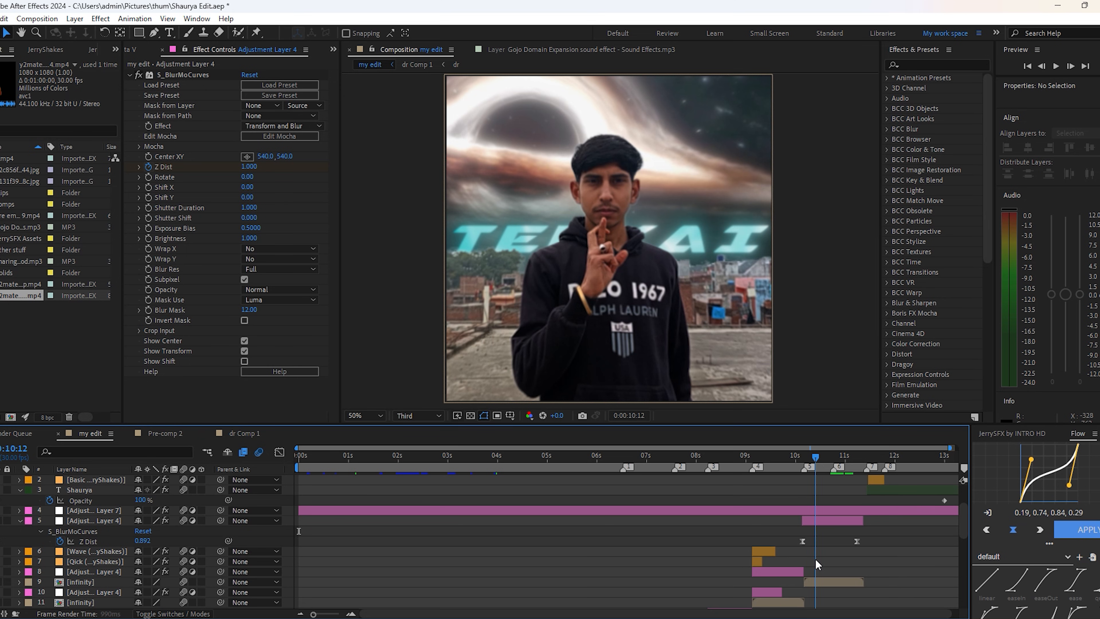